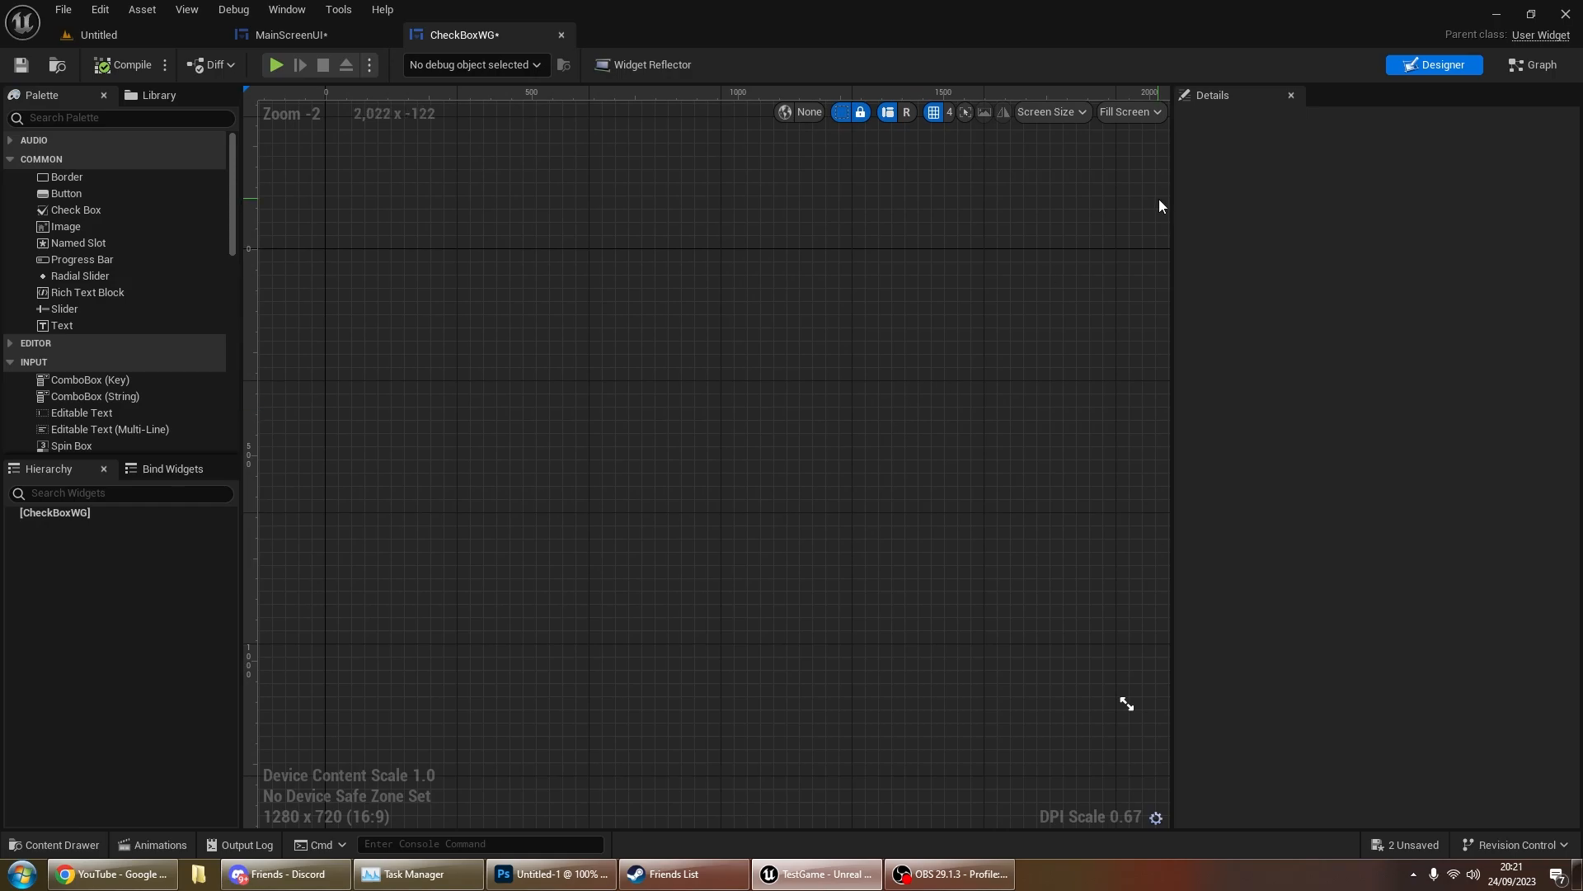
Step: Set the widget preview to a custom size of 100 by 35 and add a Canvas Panel as its root
{"action": "left_click", "coordinate": [1111, 107]}
{"action": "left_click", "coordinate": [1135, 153]}
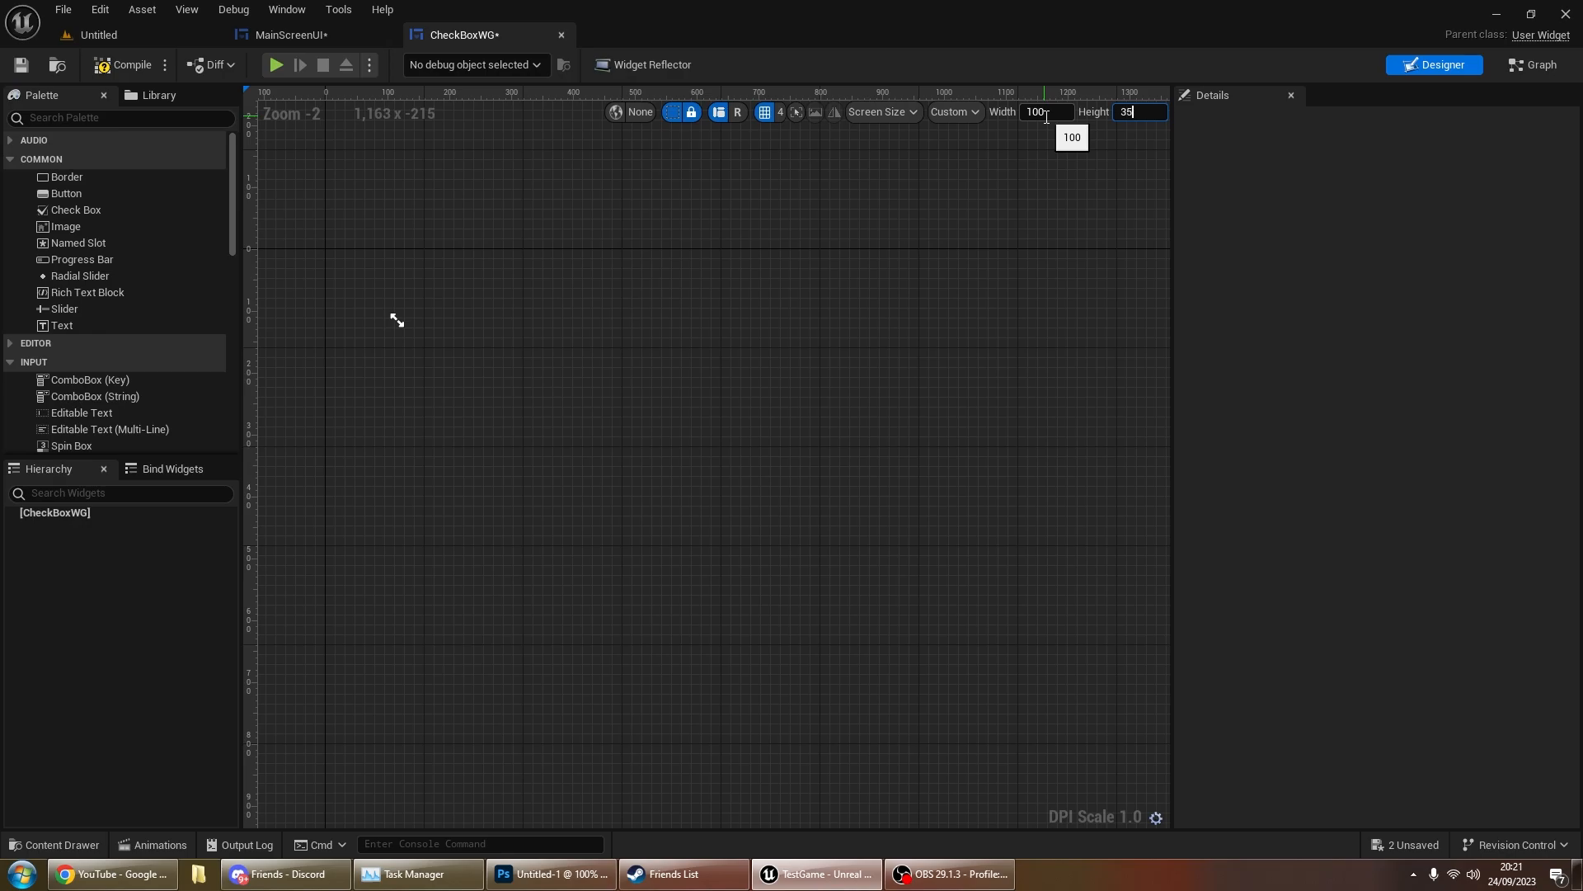
{"action": "scroll", "coordinate": [72, 380], "scroll_direction": "down", "scroll_amount": 5}
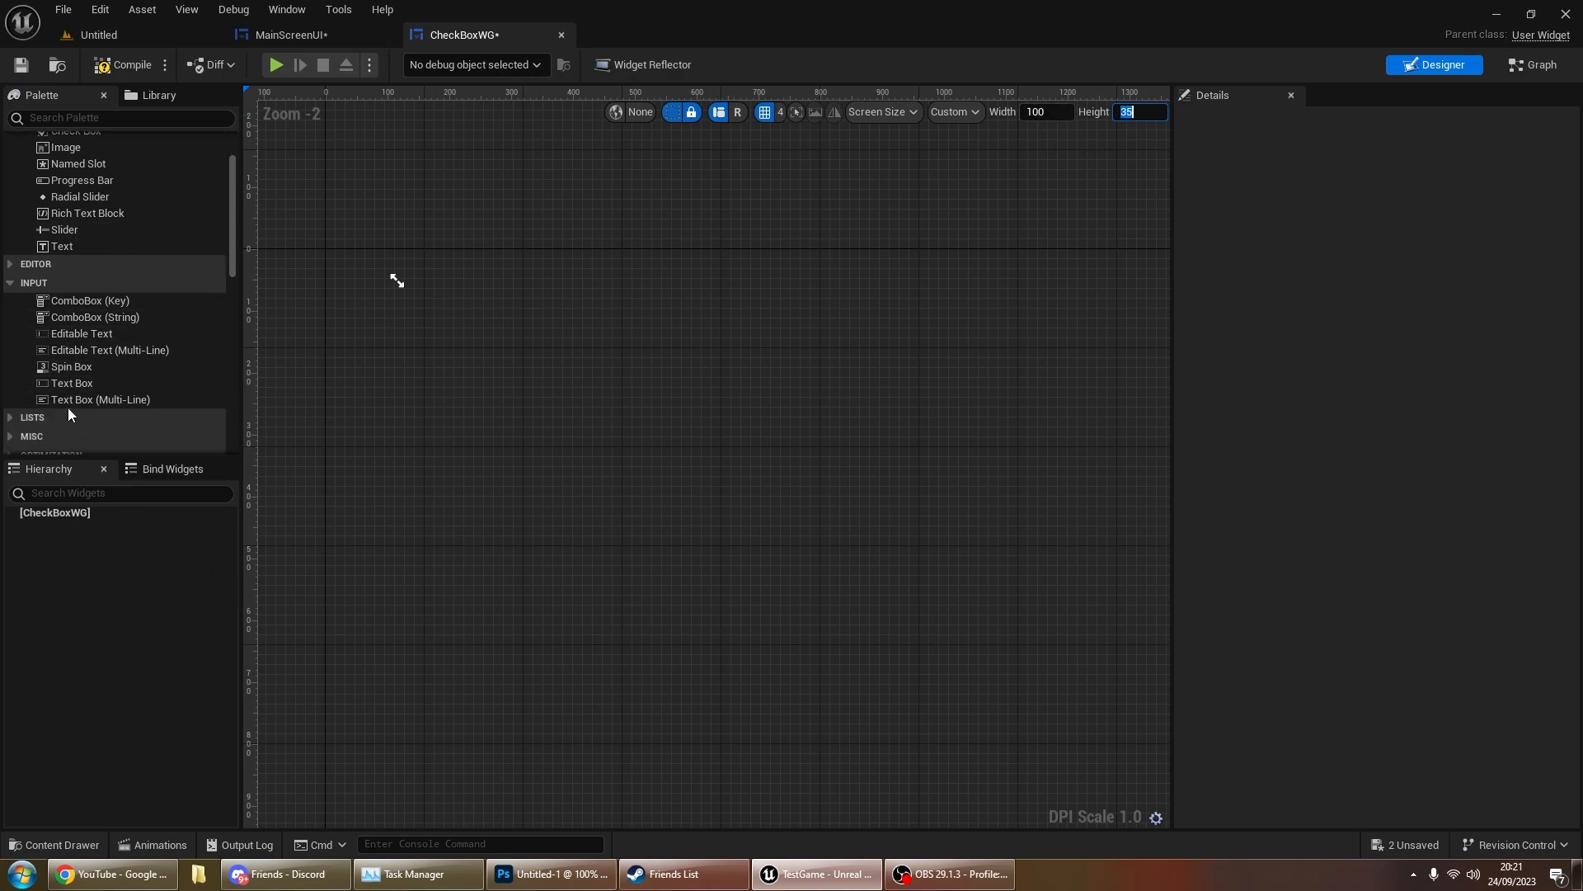
{"action": "left_click_drag", "start_coordinate": [74, 384], "coordinate": [86, 515]}
{"action": "scroll", "coordinate": [294, 240], "scroll_direction": "up", "scroll_amount": 8}
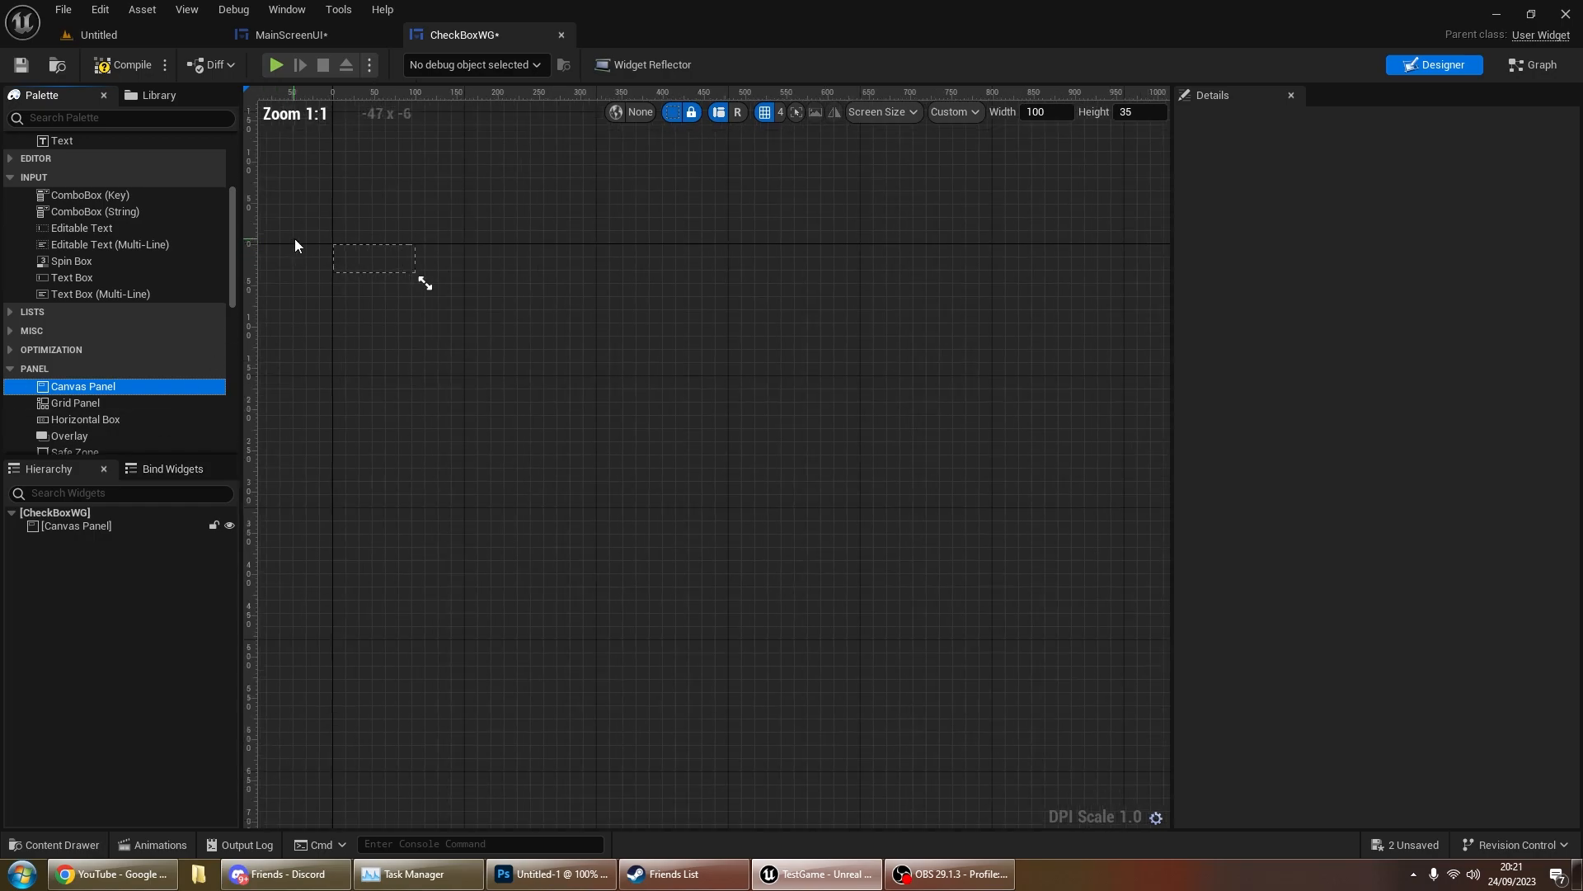
{"action": "scroll", "coordinate": [324, 213], "scroll_direction": "up", "scroll_amount": 1}
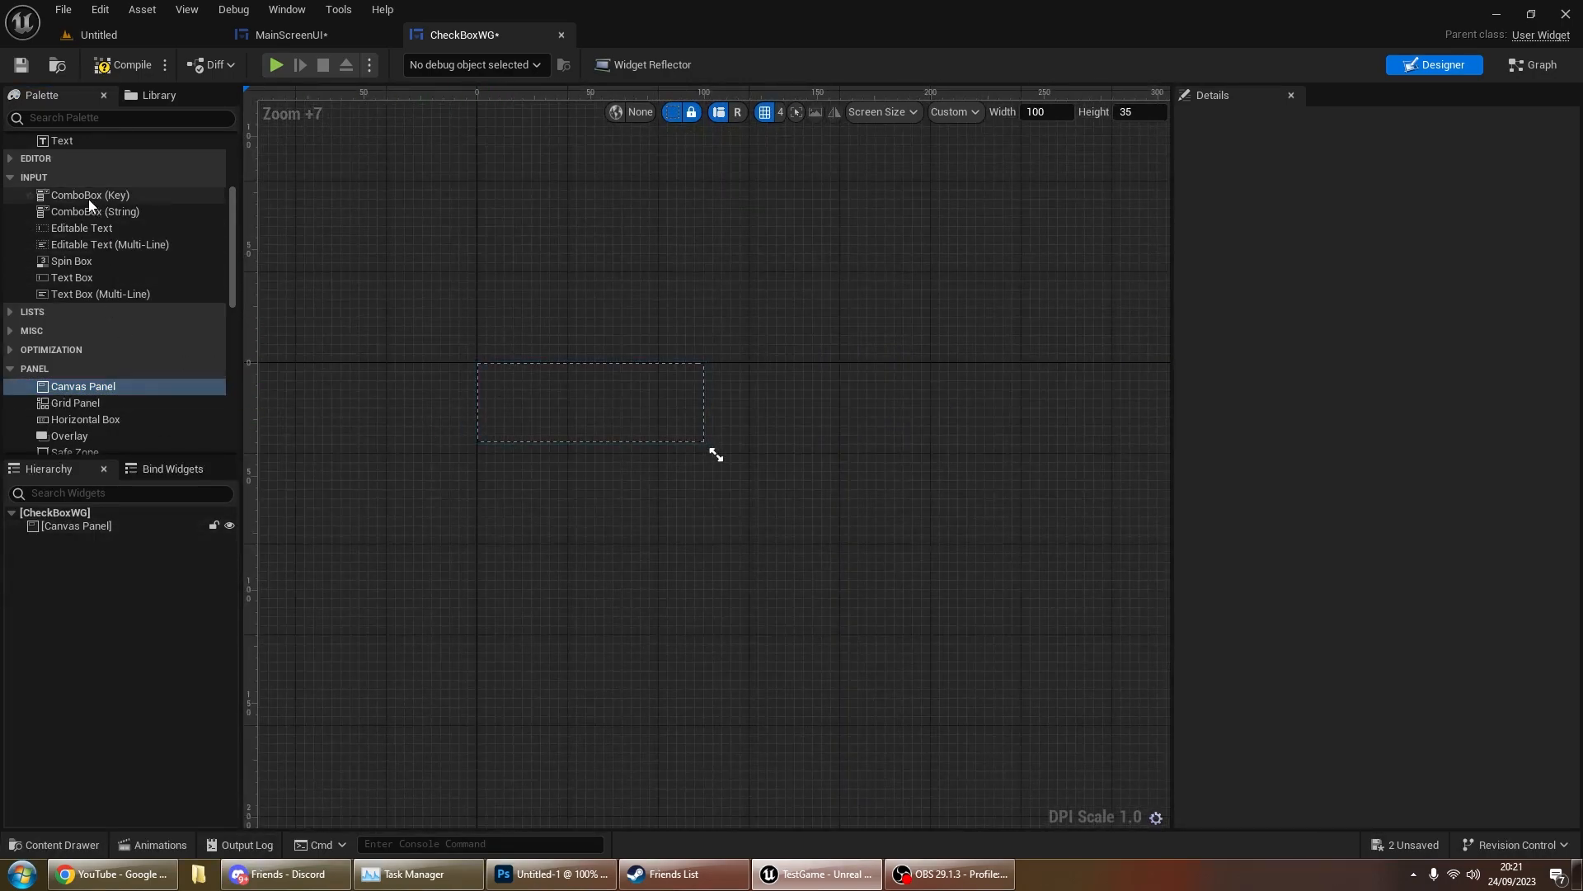
Step: Add an Image to the Canvas Panel, anchored to fill it on both axes with right and bottom offsets of 0
{"action": "scroll", "coordinate": [92, 203], "scroll_direction": "up", "scroll_amount": 3}
{"action": "left_click_drag", "start_coordinate": [82, 225], "coordinate": [102, 536]}
{"action": "left_click", "coordinate": [1425, 206]}
{"action": "left_click", "coordinate": [1542, 414]}
{"action": "left_click", "coordinate": [1382, 291]}
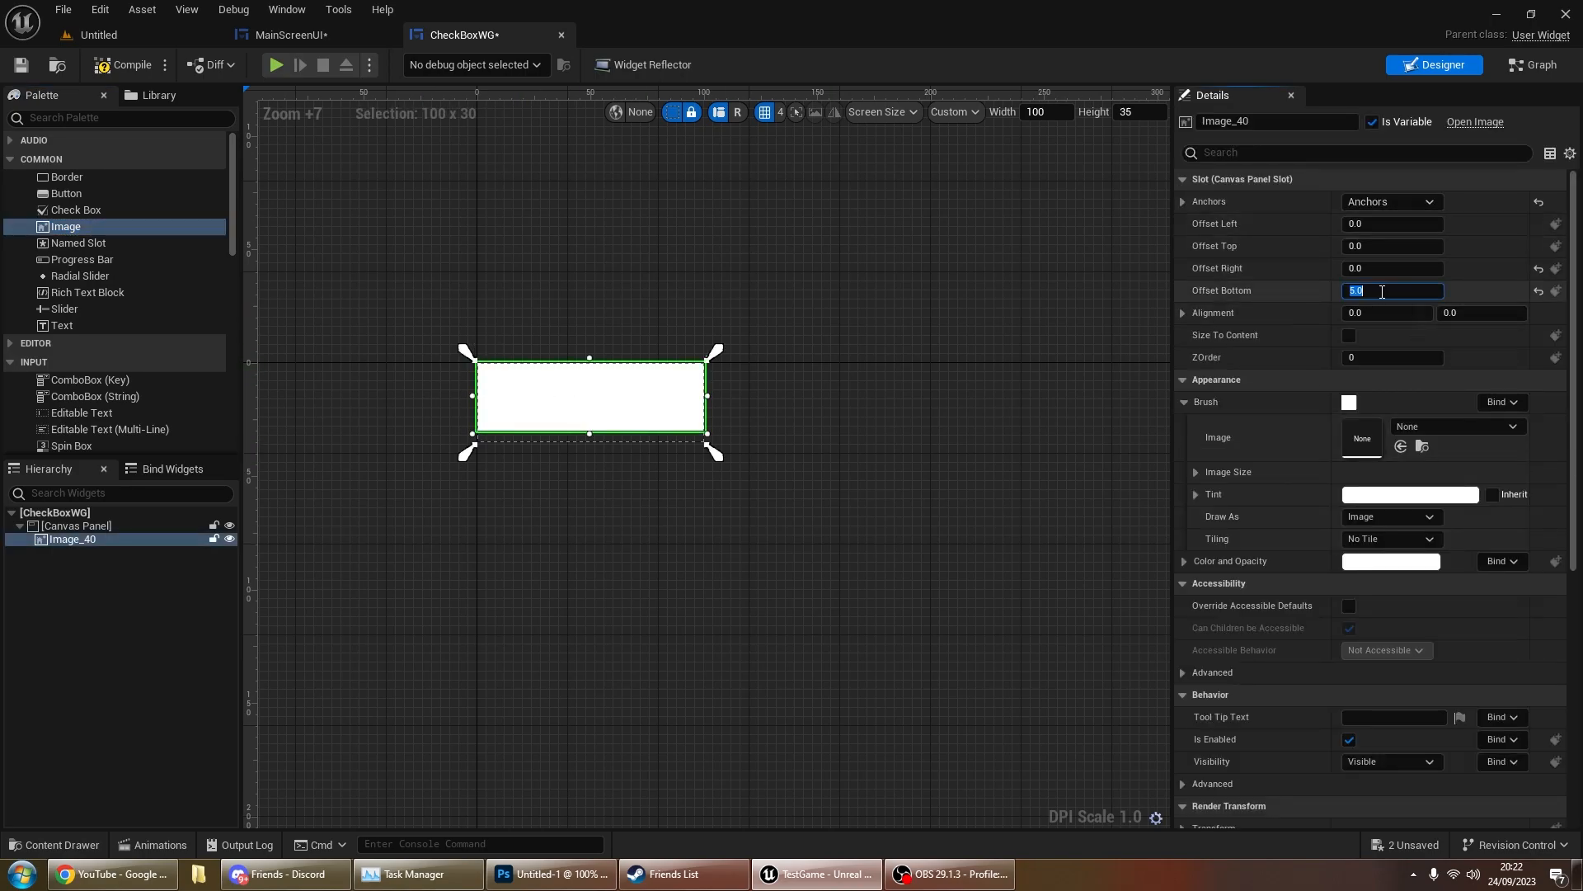
{"action": "type", "text": "0"}
{"action": "key", "text": "Return"}
Step: Assign the CheckBox texture to the image and set the custom preview width to 70
{"action": "left_click", "coordinate": [1422, 428]}
{"action": "type", "text": "check"}
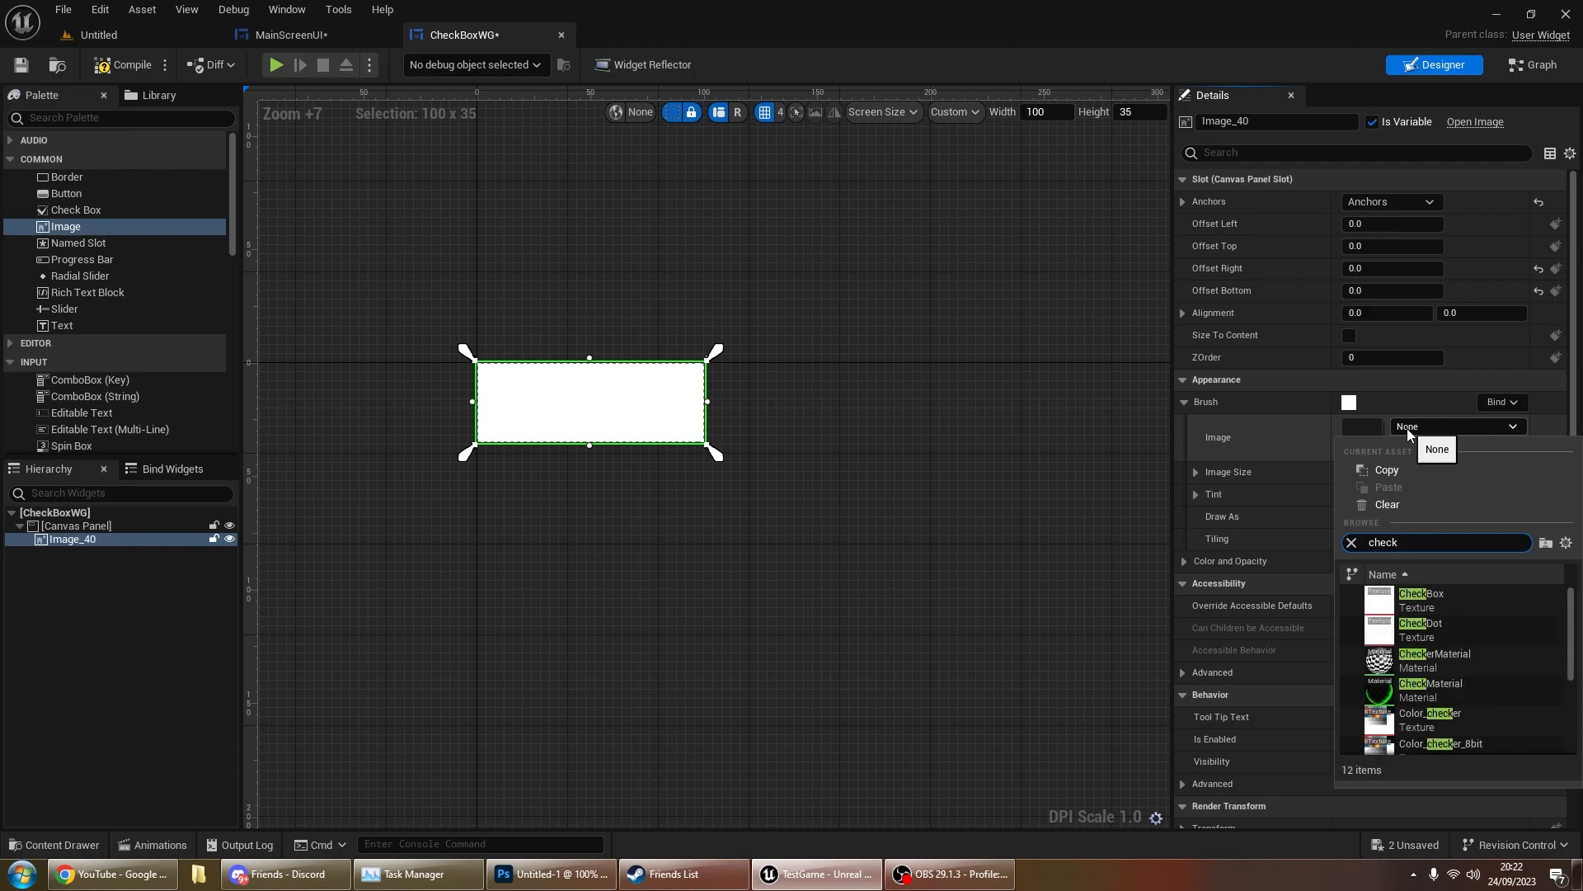
{"action": "key", "text": "Return"}
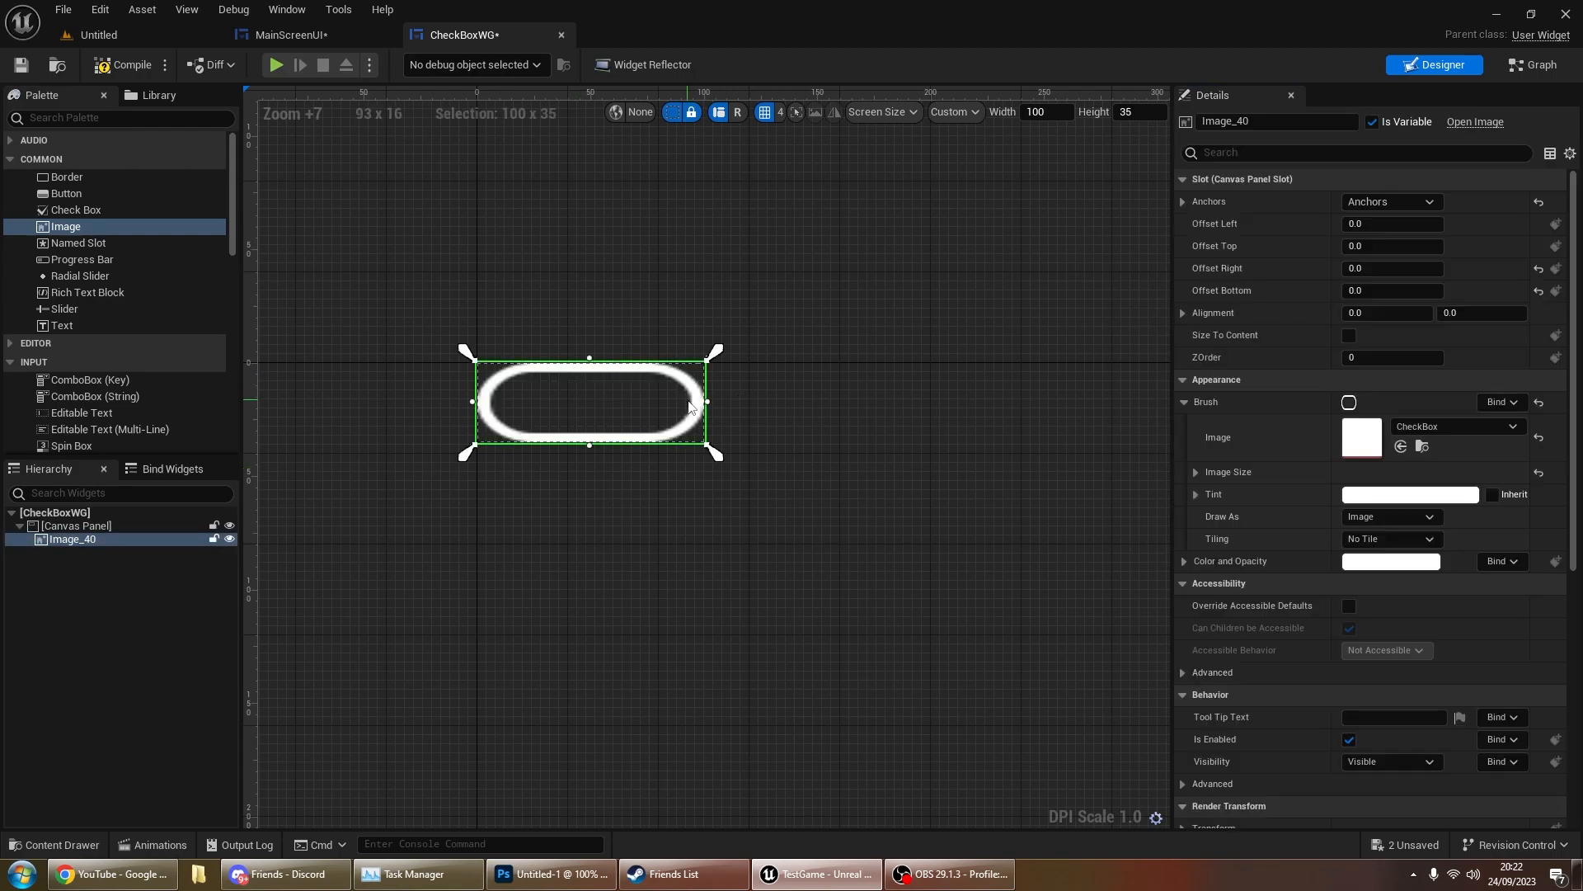
{"action": "type", "text": "70"}
{"action": "key", "text": "Return"}
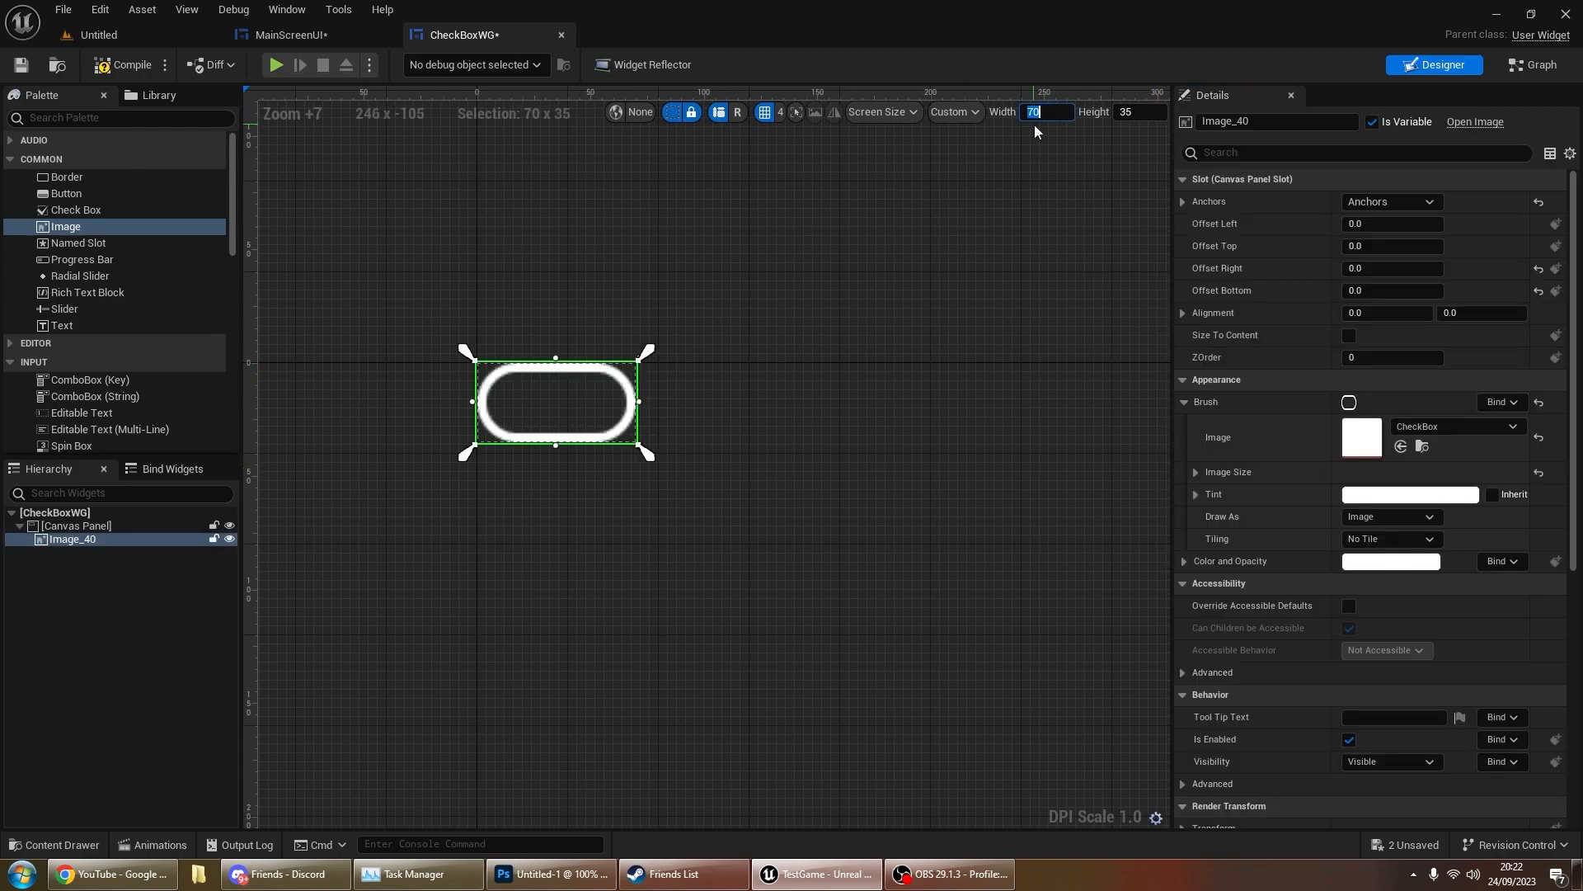
{"action": "left_click", "coordinate": [883, 268]}
Step: Add a second Image to the Canvas Panel and assign it the CheckDot texture
{"action": "scroll", "coordinate": [701, 301], "scroll_direction": "up", "scroll_amount": 4}
{"action": "mouse_move", "coordinate": [82, 231]}
{"action": "left_mouse_down"}
{"action": "mouse_move", "coordinate": [117, 537]}
{"action": "mouse_move", "coordinate": [82, 525]}
{"action": "left_mouse_up"}
{"action": "left_click", "coordinate": [1420, 427]}
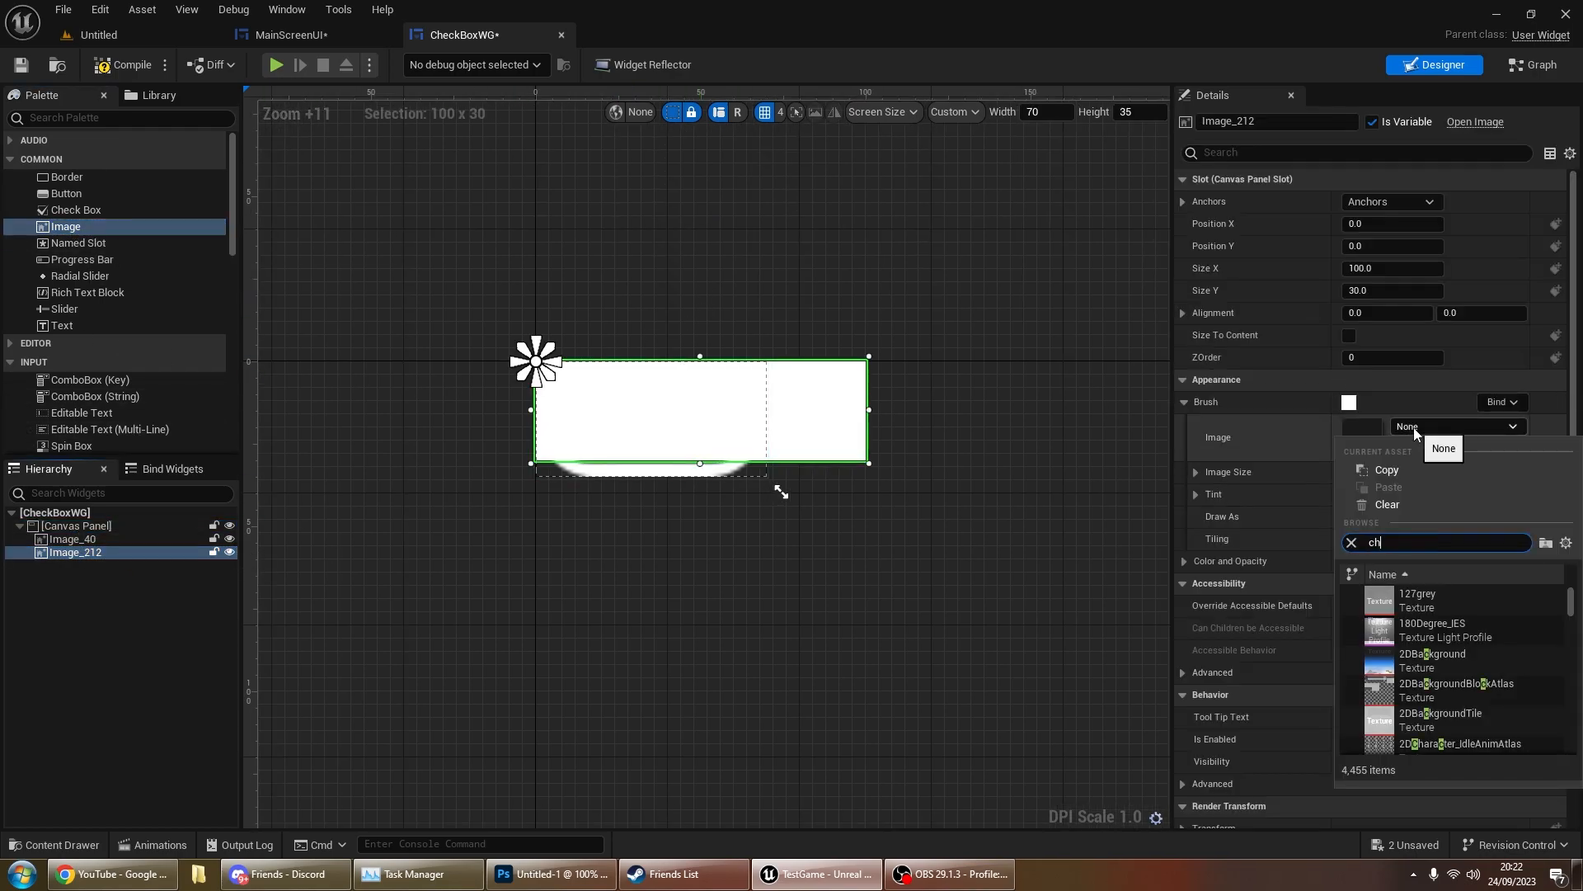
{"action": "type", "text": "check"}
{"action": "left_click", "coordinate": [1453, 606]}
{"action": "left_click", "coordinate": [1456, 426]}
{"action": "left_click", "coordinate": [1435, 732]}
Step: Set the dot image's size to 25 by 25
{"action": "left_click", "coordinate": [1387, 269]}
{"action": "type", "text": "25"}
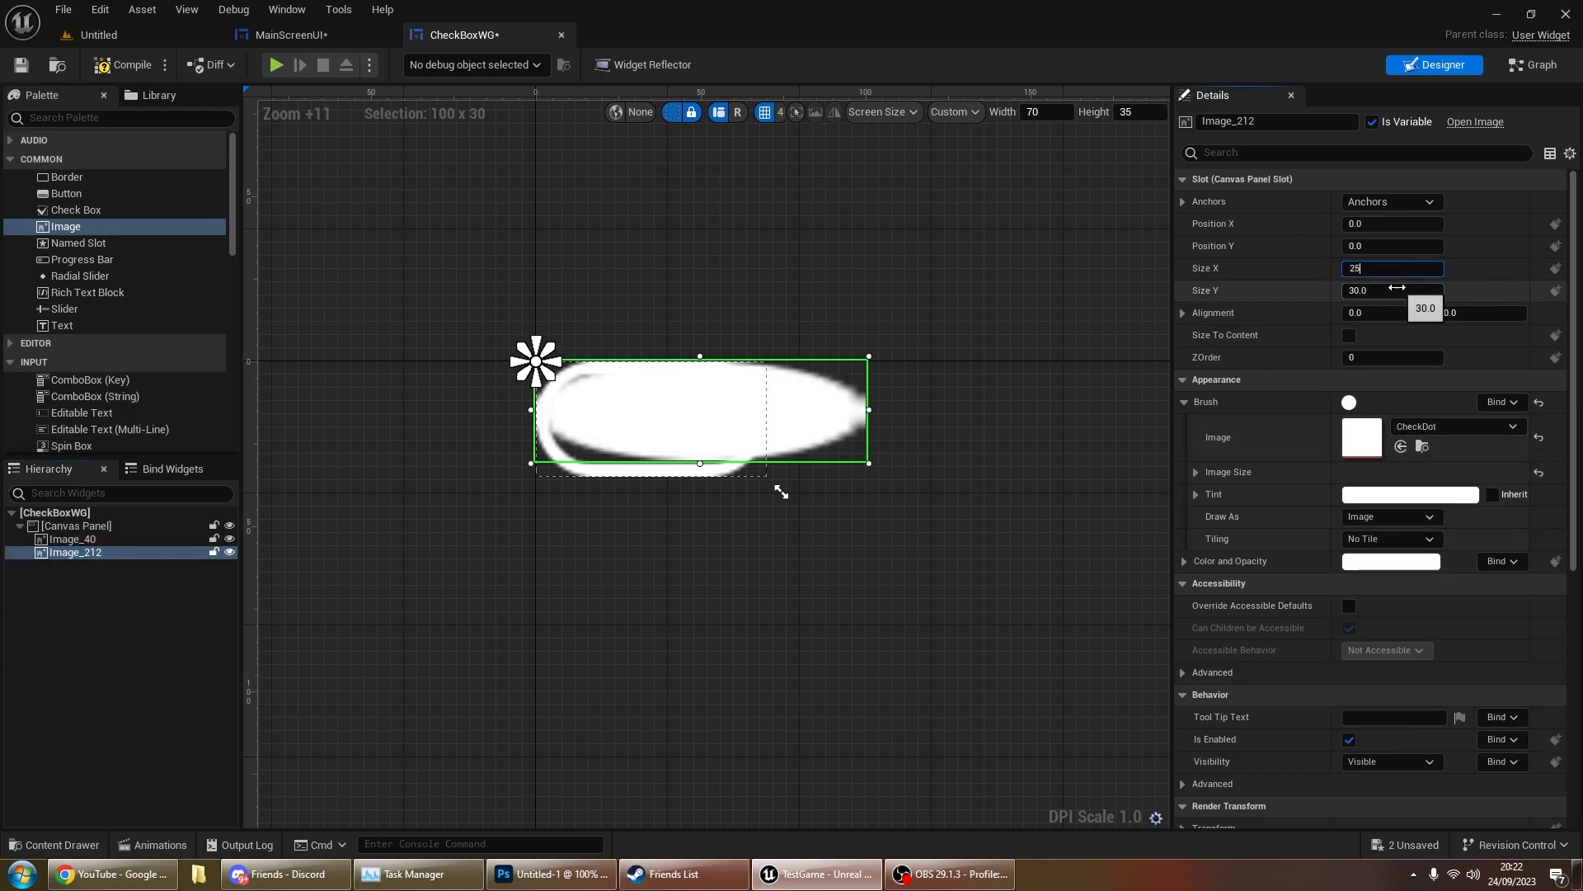
{"action": "left_click", "coordinate": [1394, 291]}
{"action": "type", "text": "25"}
Step: Set the grid snap size to 1 and place the dot inside the left end of the outline at X 6, Y 6
{"action": "left_click_drag", "start_coordinate": [578, 408], "coordinate": [591, 420]}
{"action": "scroll", "coordinate": [591, 420], "scroll_direction": "up", "scroll_amount": 1}
{"action": "scroll", "coordinate": [592, 421], "scroll_direction": "up", "scroll_amount": 5}
{"action": "left_click", "coordinate": [779, 111]}
{"action": "left_click", "coordinate": [796, 154]}
{"action": "key", "text": "Down"}
{"action": "key", "text": "Right"}
{"action": "key", "text": "Right"}
{"action": "right_click_drag", "start_coordinate": [759, 206], "coordinate": [851, 231]}
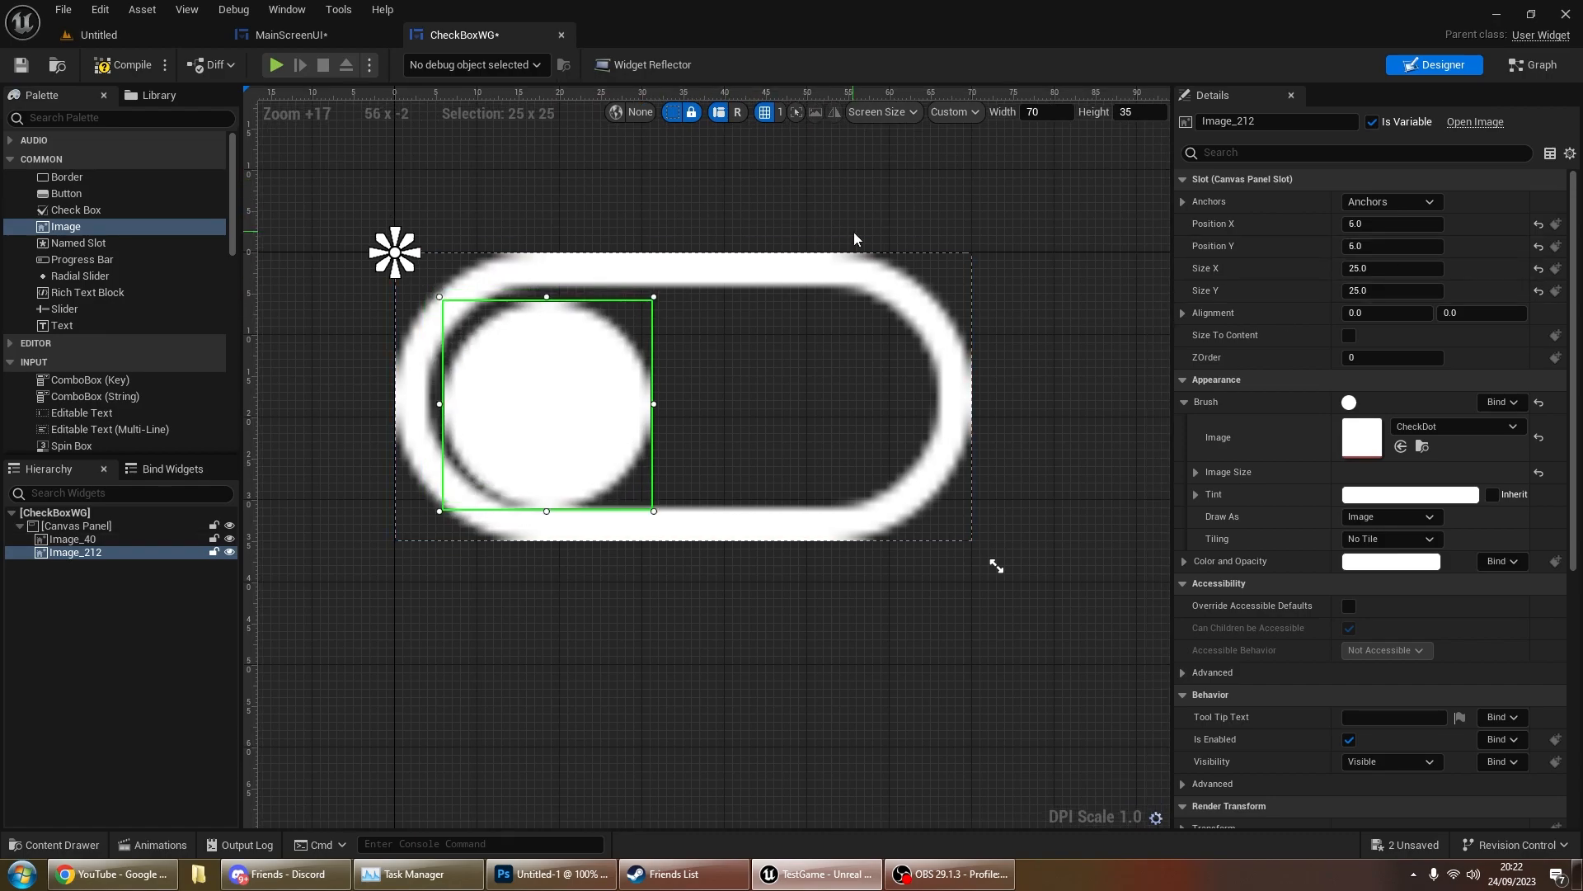
Step: Anchor the dot image to the centre of the canvas, keeping its place inside the outline
{"action": "scroll", "coordinate": [573, 297], "scroll_direction": "down", "scroll_amount": 2}
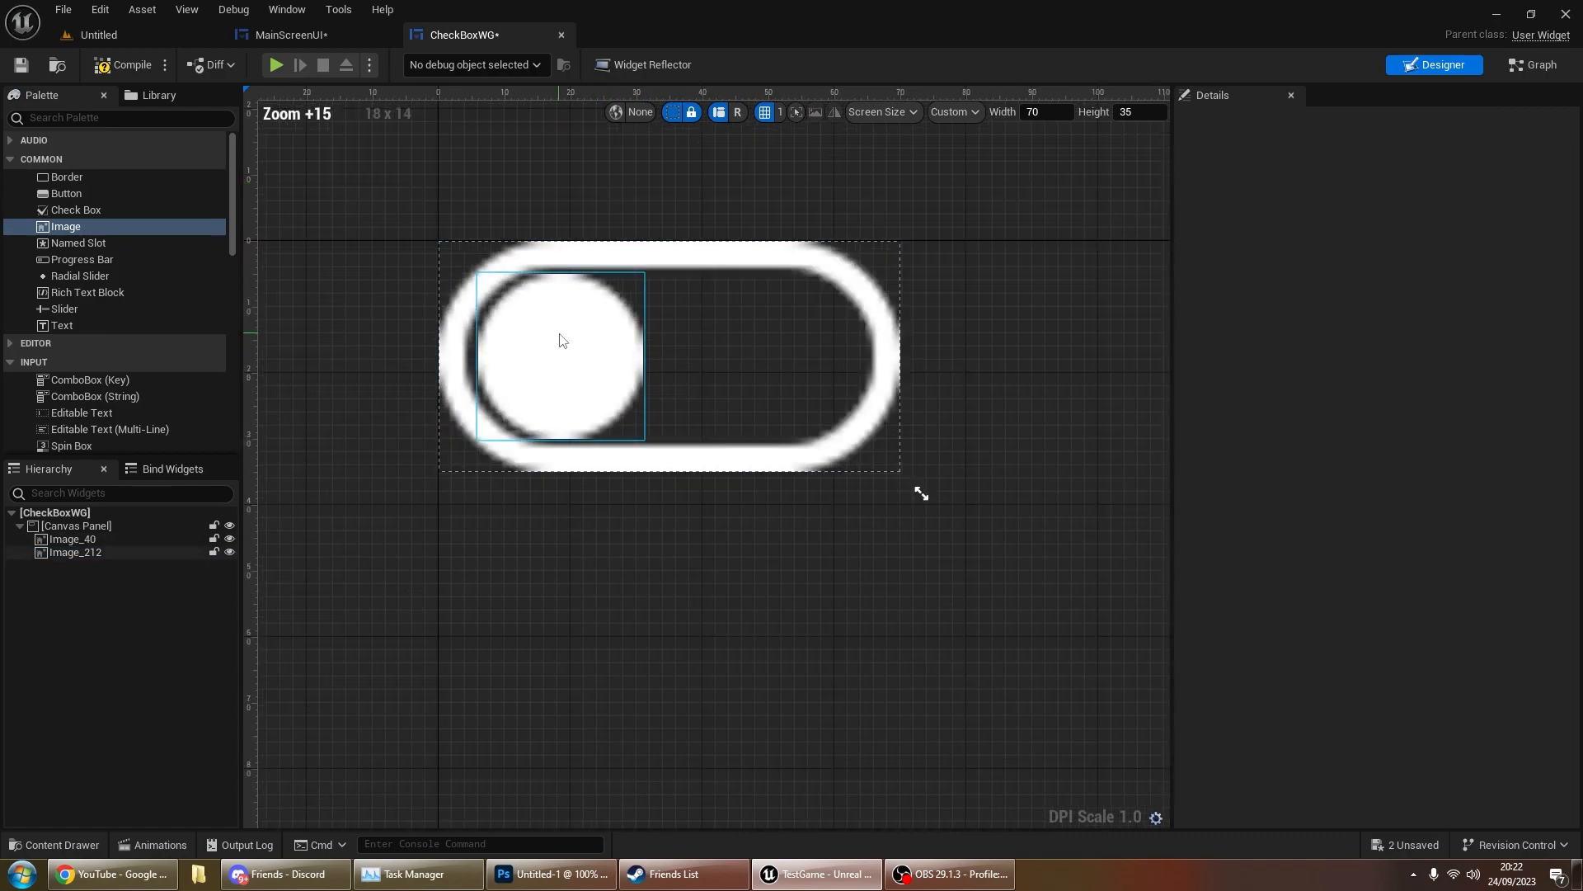
{"action": "left_click", "coordinate": [1380, 179]}
{"action": "left_click", "coordinate": [1380, 208]}
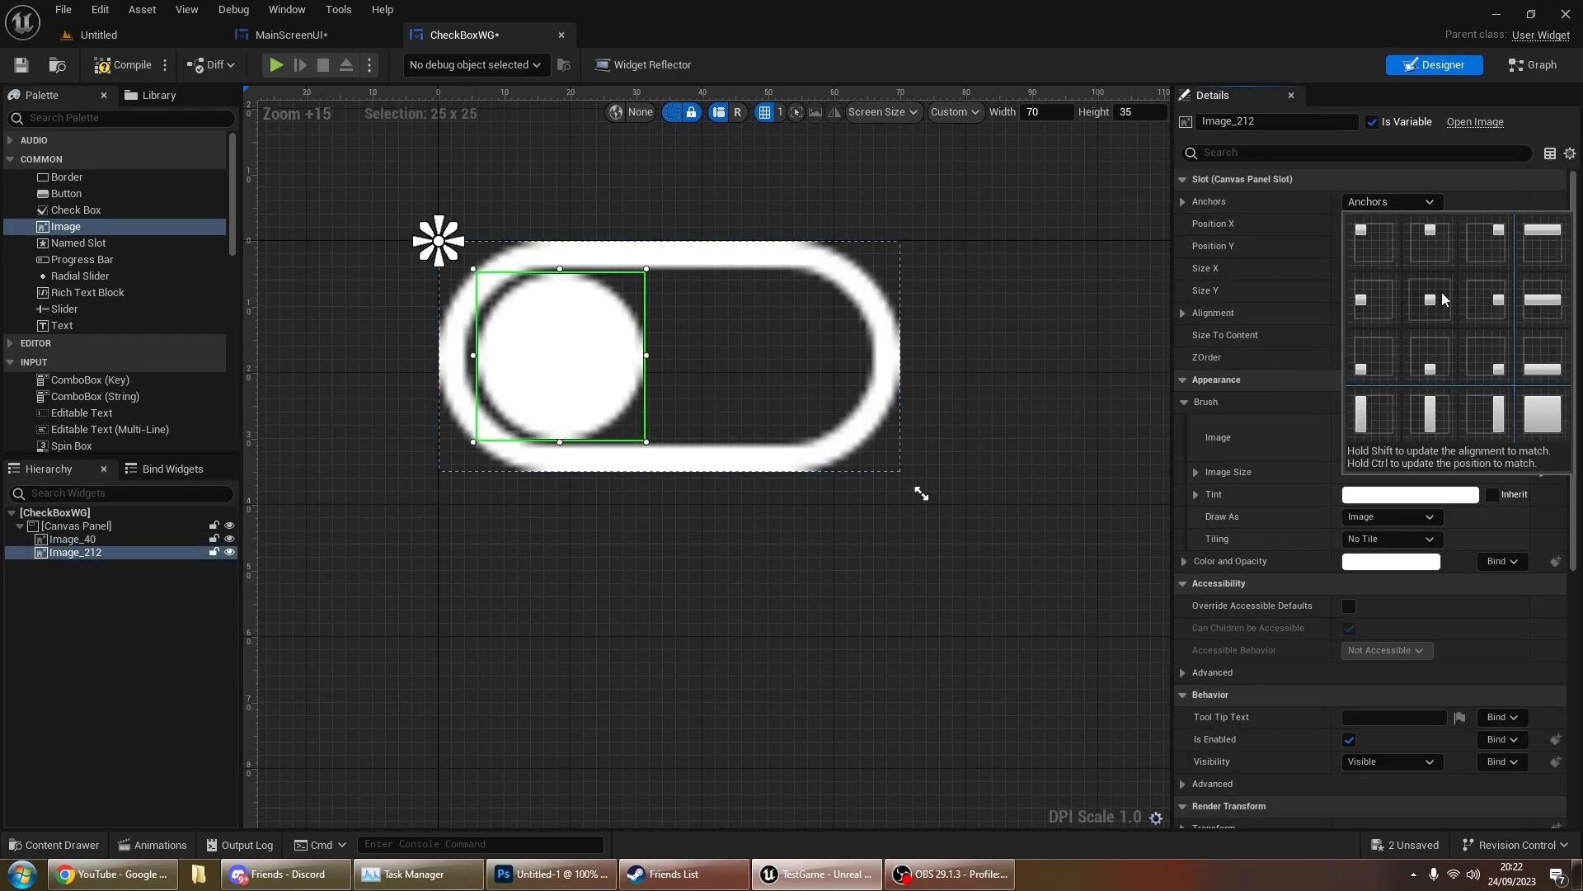
{"action": "left_click", "coordinate": [987, 311]}
{"action": "scroll", "coordinate": [789, 413], "scroll_direction": "down", "scroll_amount": 5}
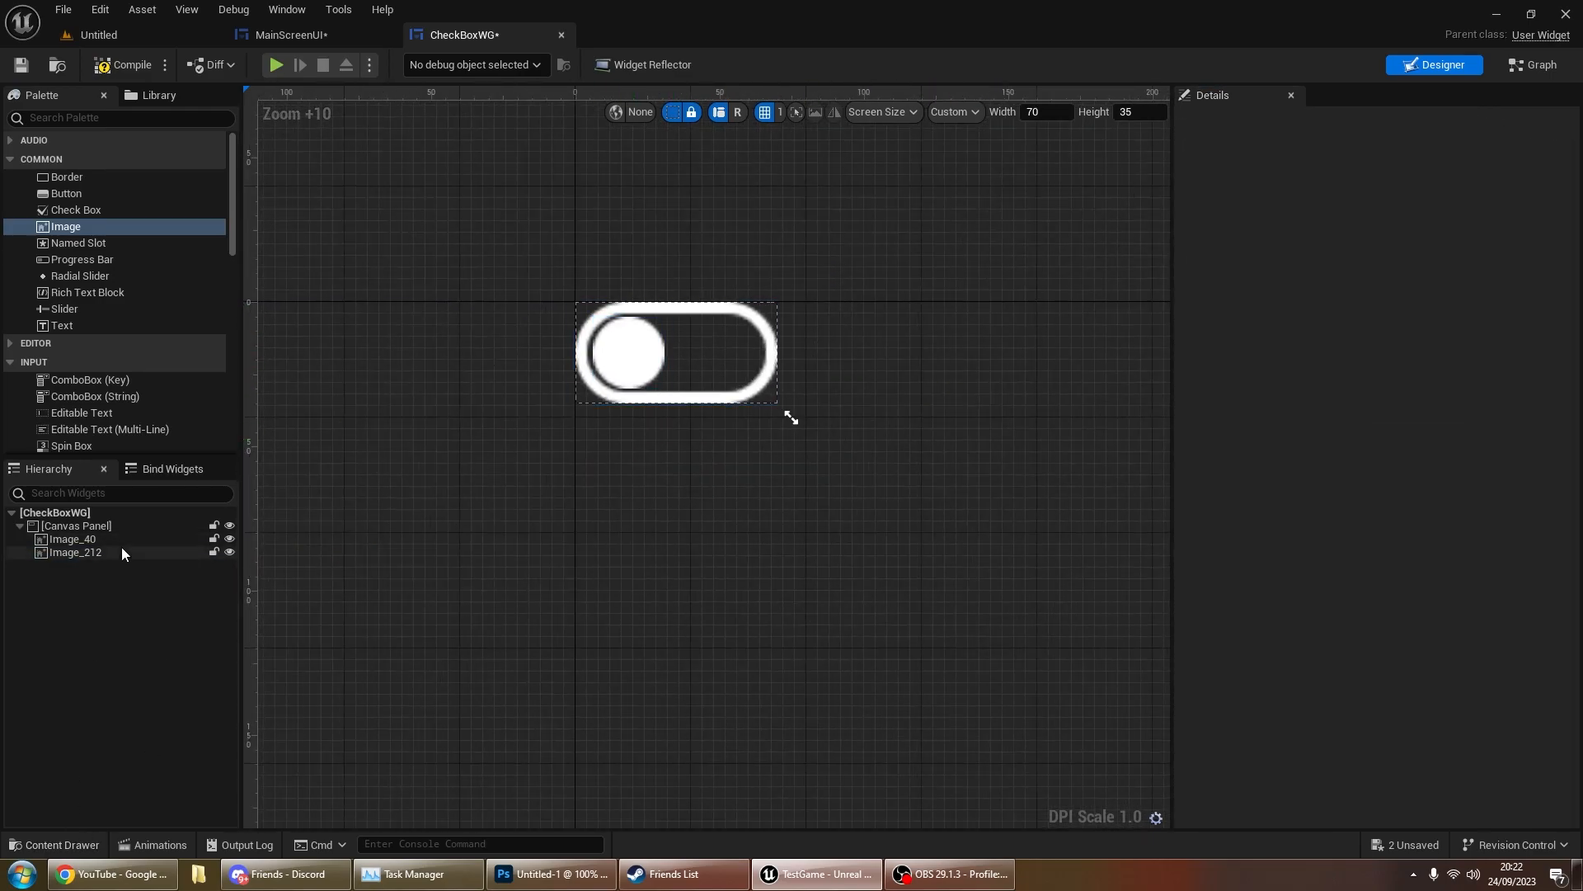
Step: Rename the outline image as CheckBoxImg and the dot image as CheckDotImg
{"action": "double_click", "coordinate": [96, 539]}
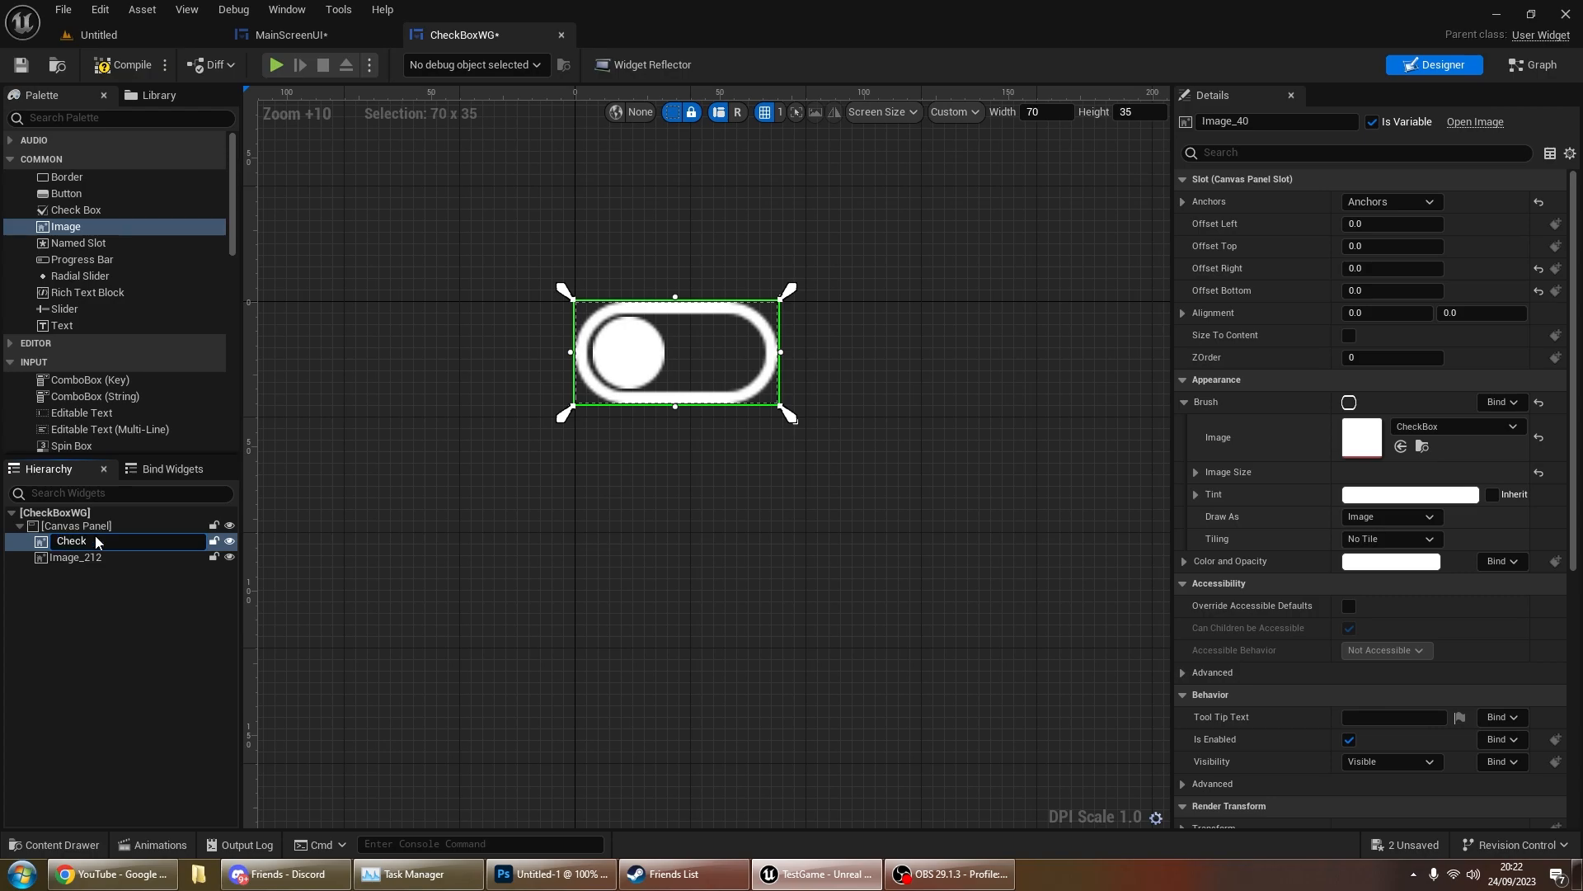
{"action": "type", "text": "CheckBoxImg"}
{"action": "key", "text": "Return"}
{"action": "double_click", "coordinate": [106, 554]}
{"action": "type", "text": "CheckDotImg"}
{"action": "key", "text": "Return"}
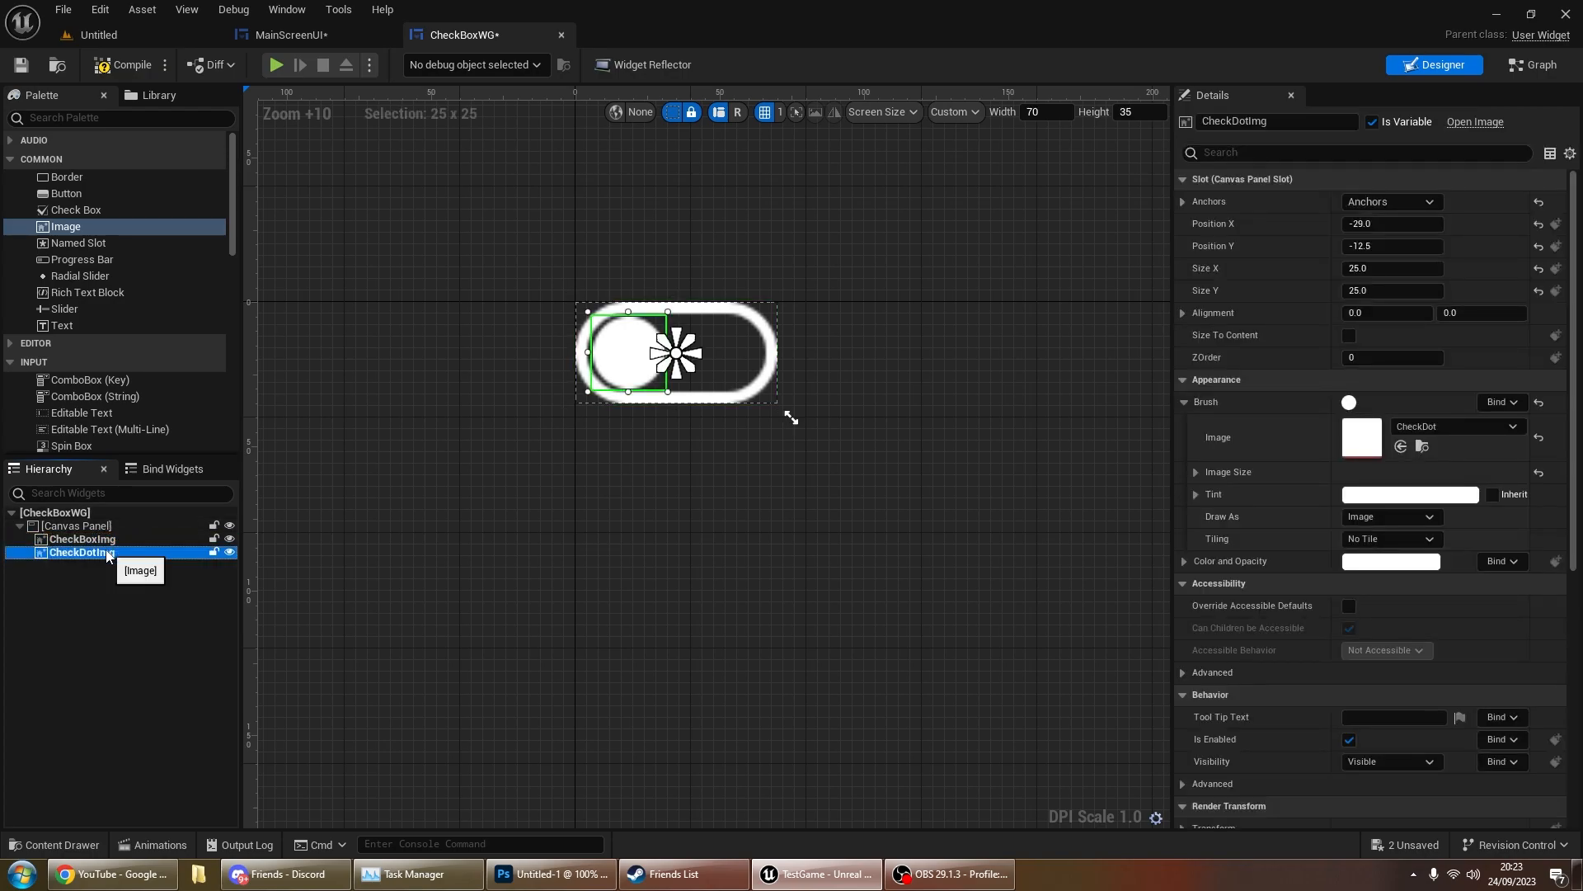
Step: Create a widget animation named PressAnim with both images selected
{"action": "left_click", "coordinate": [82, 539], "text": "ctrl"}
{"action": "left_click", "coordinate": [152, 844]}
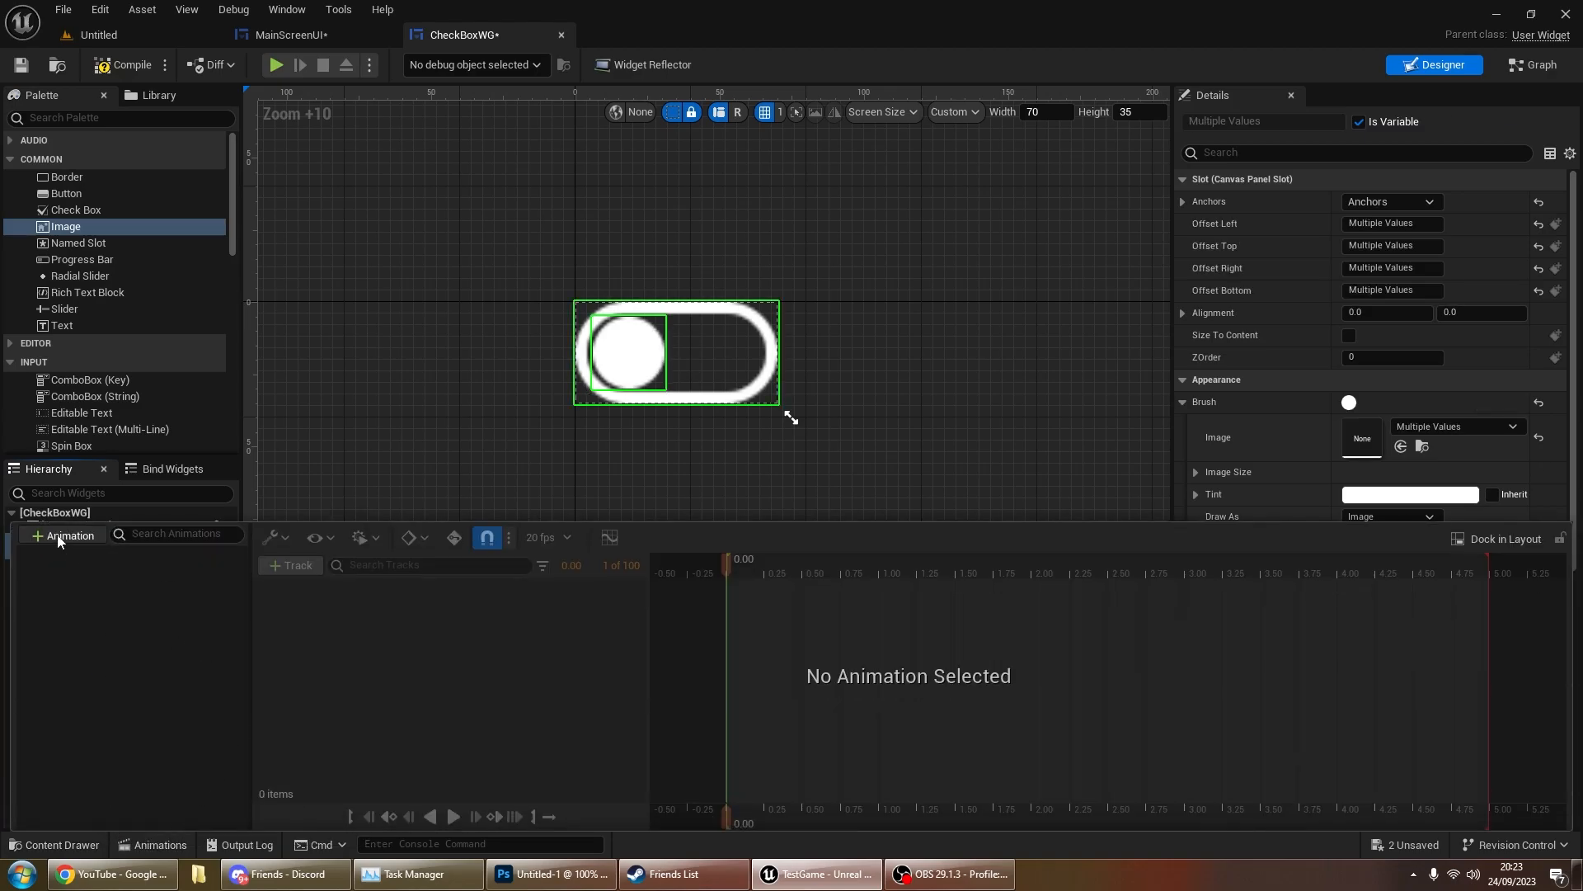
{"action": "left_click", "coordinate": [60, 536]}
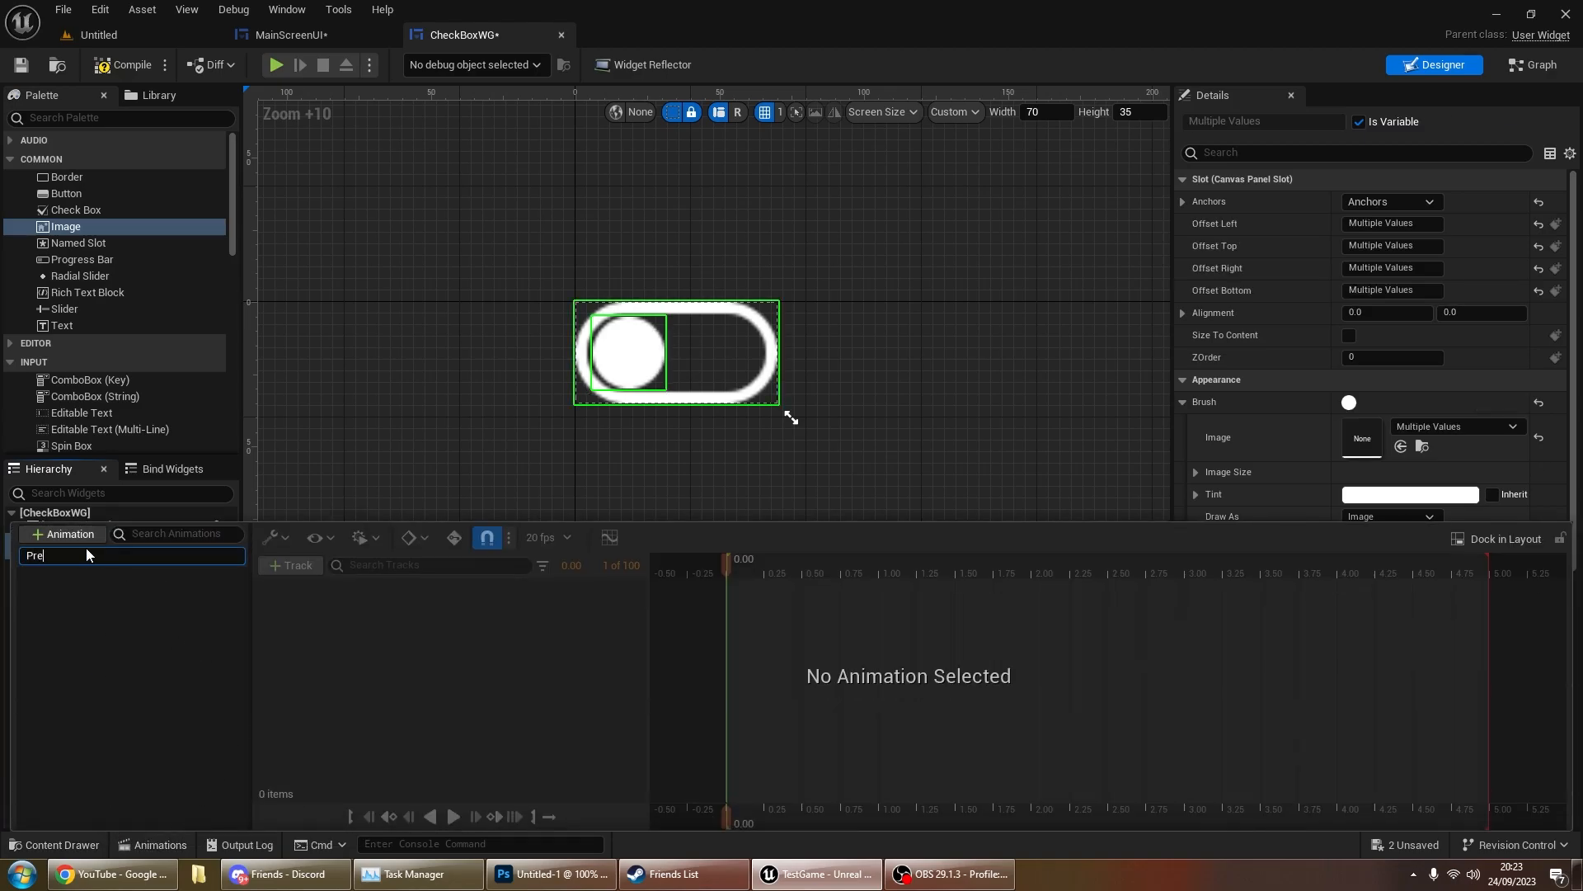
{"action": "type", "text": "PressAnim"}
{"action": "key", "text": "Return"}
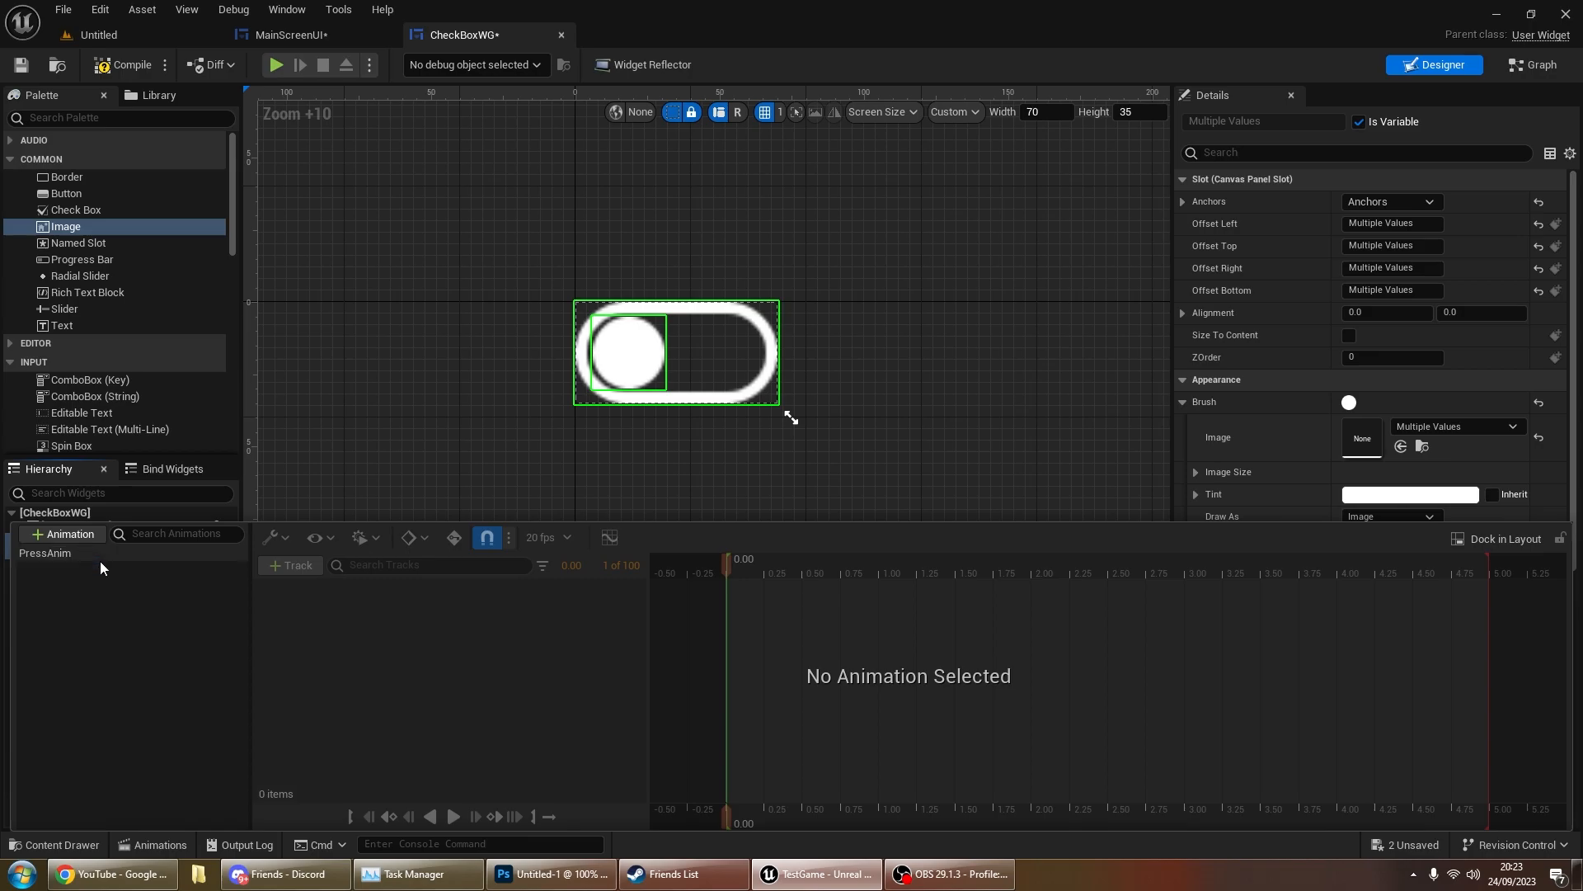
Step: Add tracks for CheckDotImg and CheckBoxImg to the PressAnim animation
{"action": "left_click", "coordinate": [287, 566]}
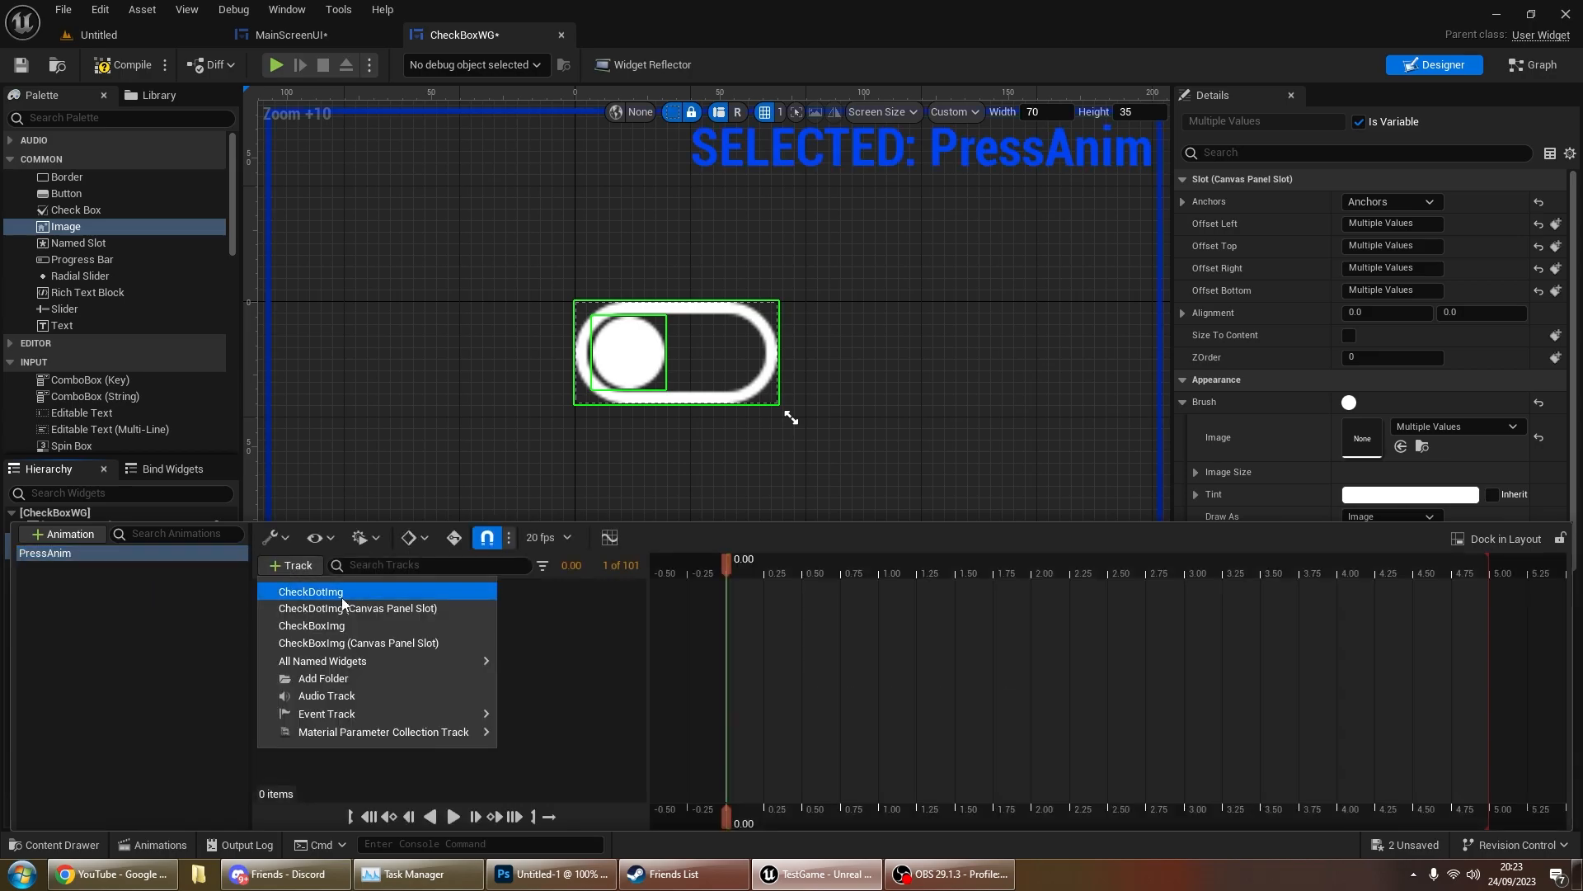
{"action": "left_click", "coordinate": [311, 591]}
{"action": "left_click", "coordinate": [293, 566]}
{"action": "left_click", "coordinate": [330, 625]}
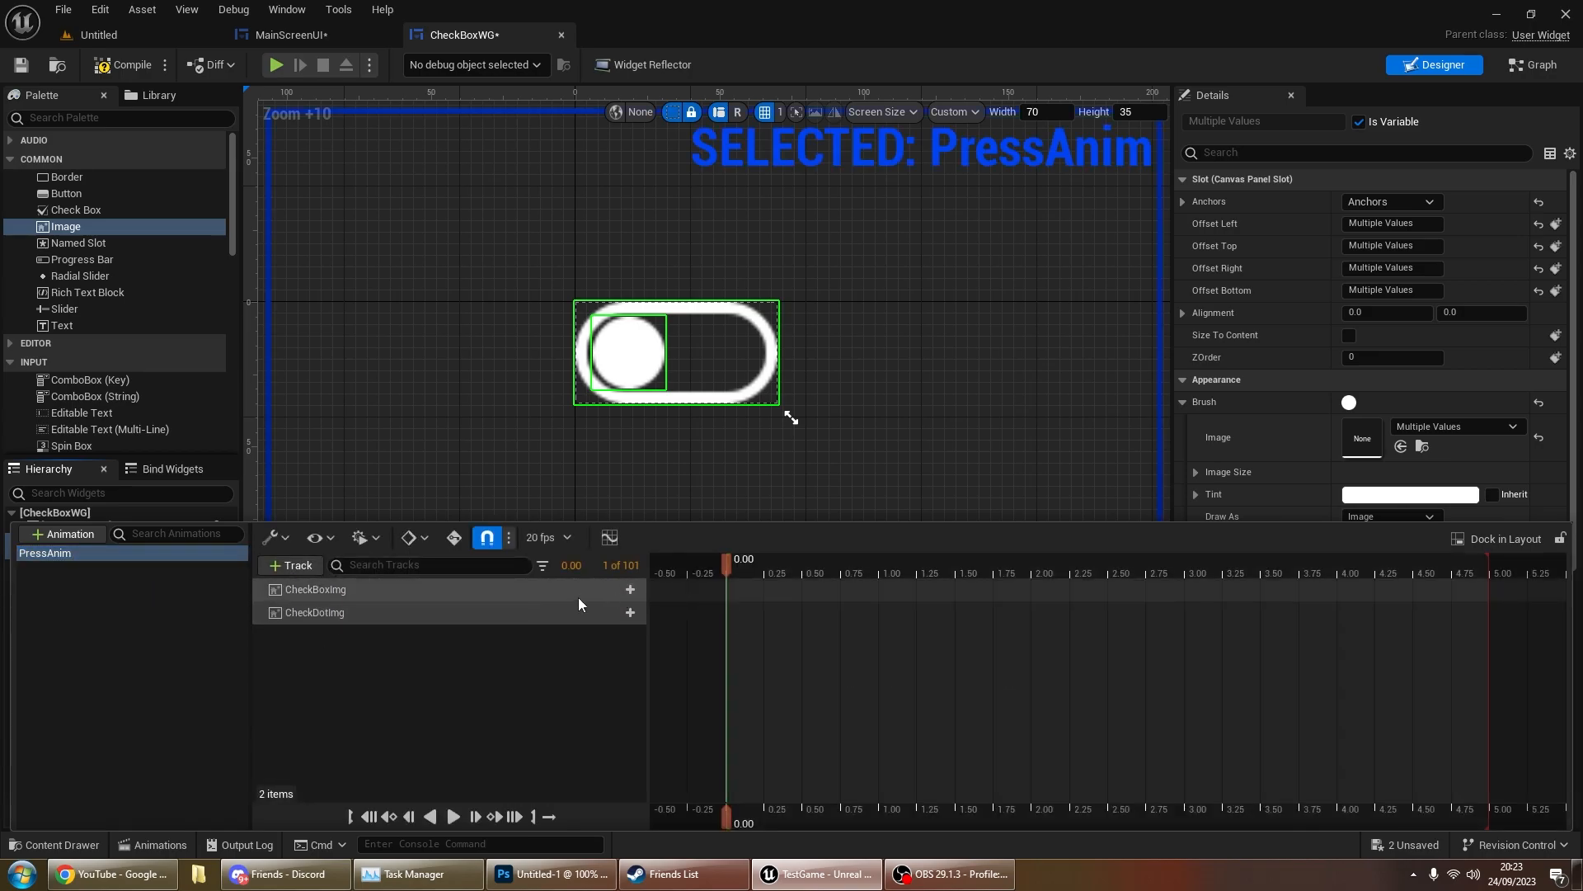
Step: Add Color and Opacity tracks to both images and a Transform track to CheckDotImg
{"action": "left_click", "coordinate": [630, 613]}
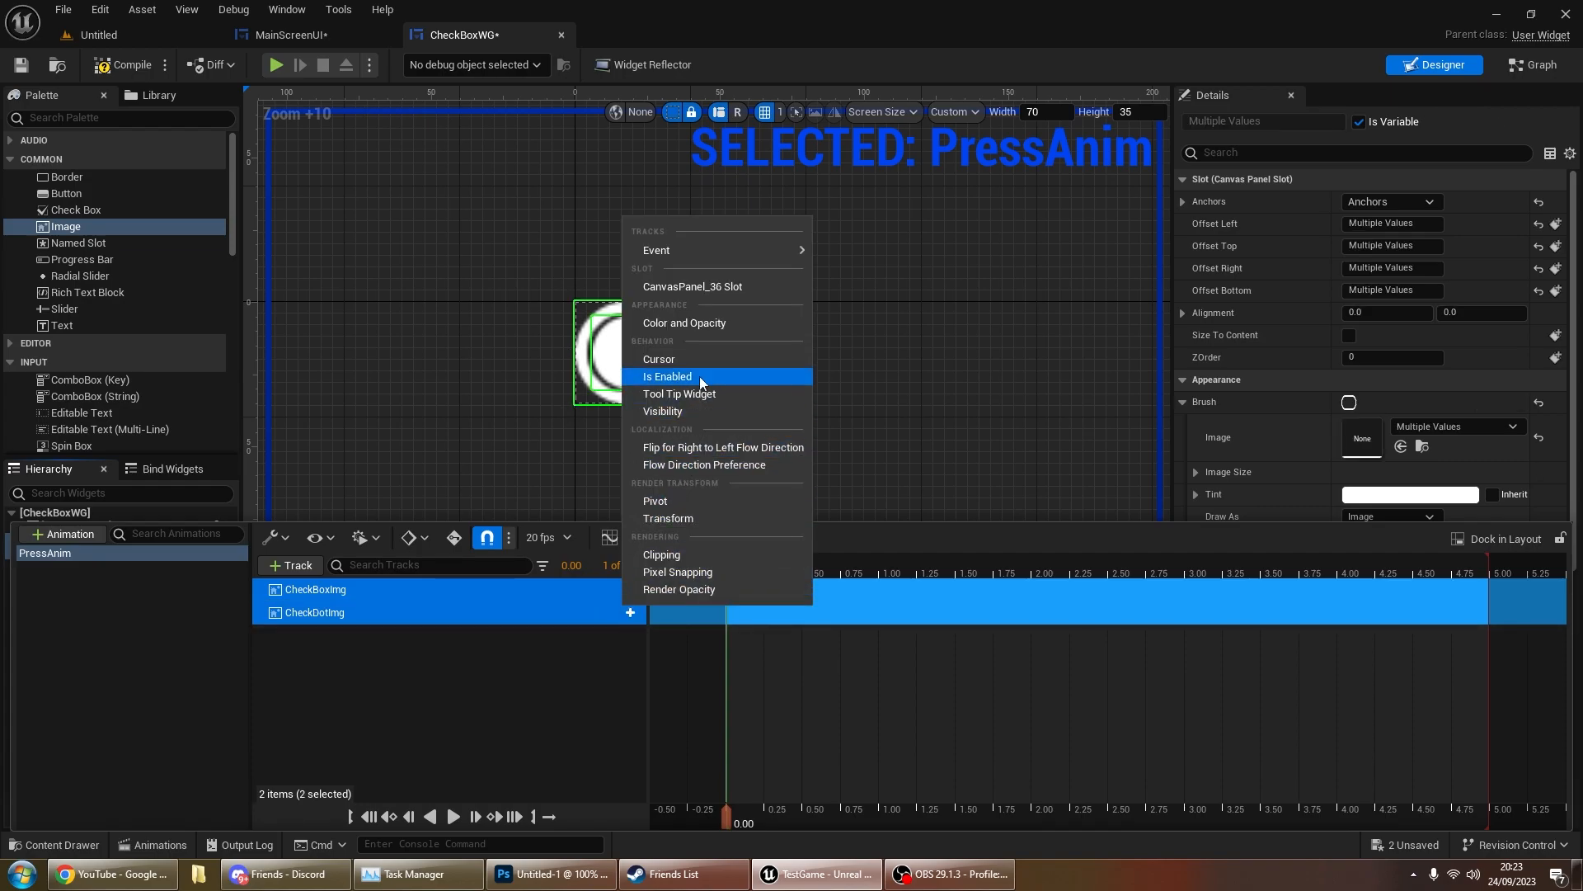
{"action": "left_click", "coordinate": [696, 323]}
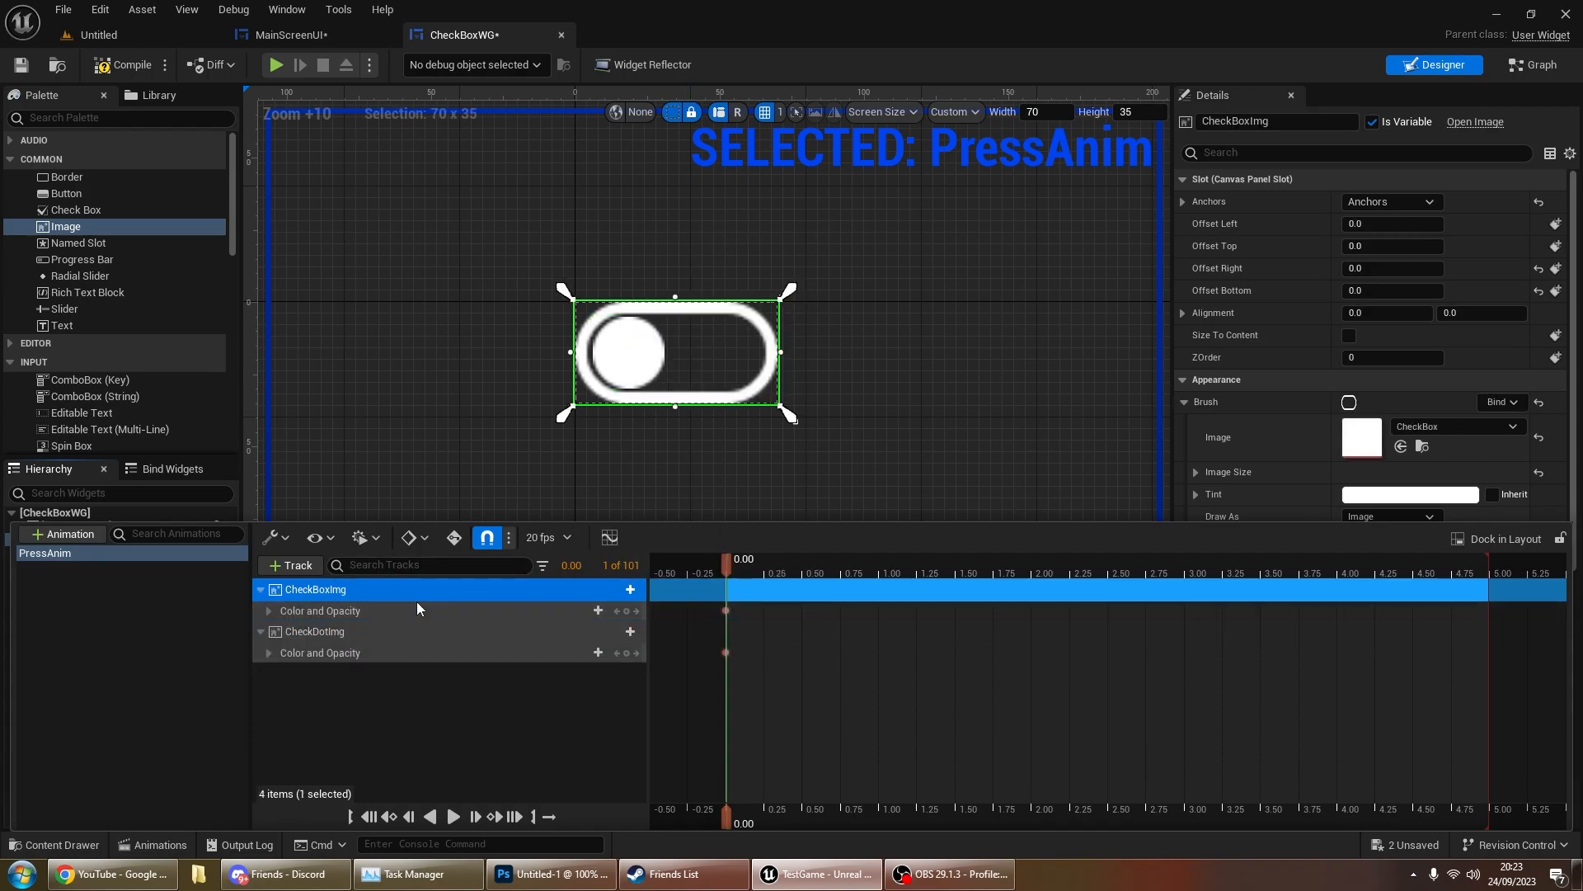
{"action": "left_click", "coordinate": [405, 631]}
{"action": "left_click", "coordinate": [627, 631]}
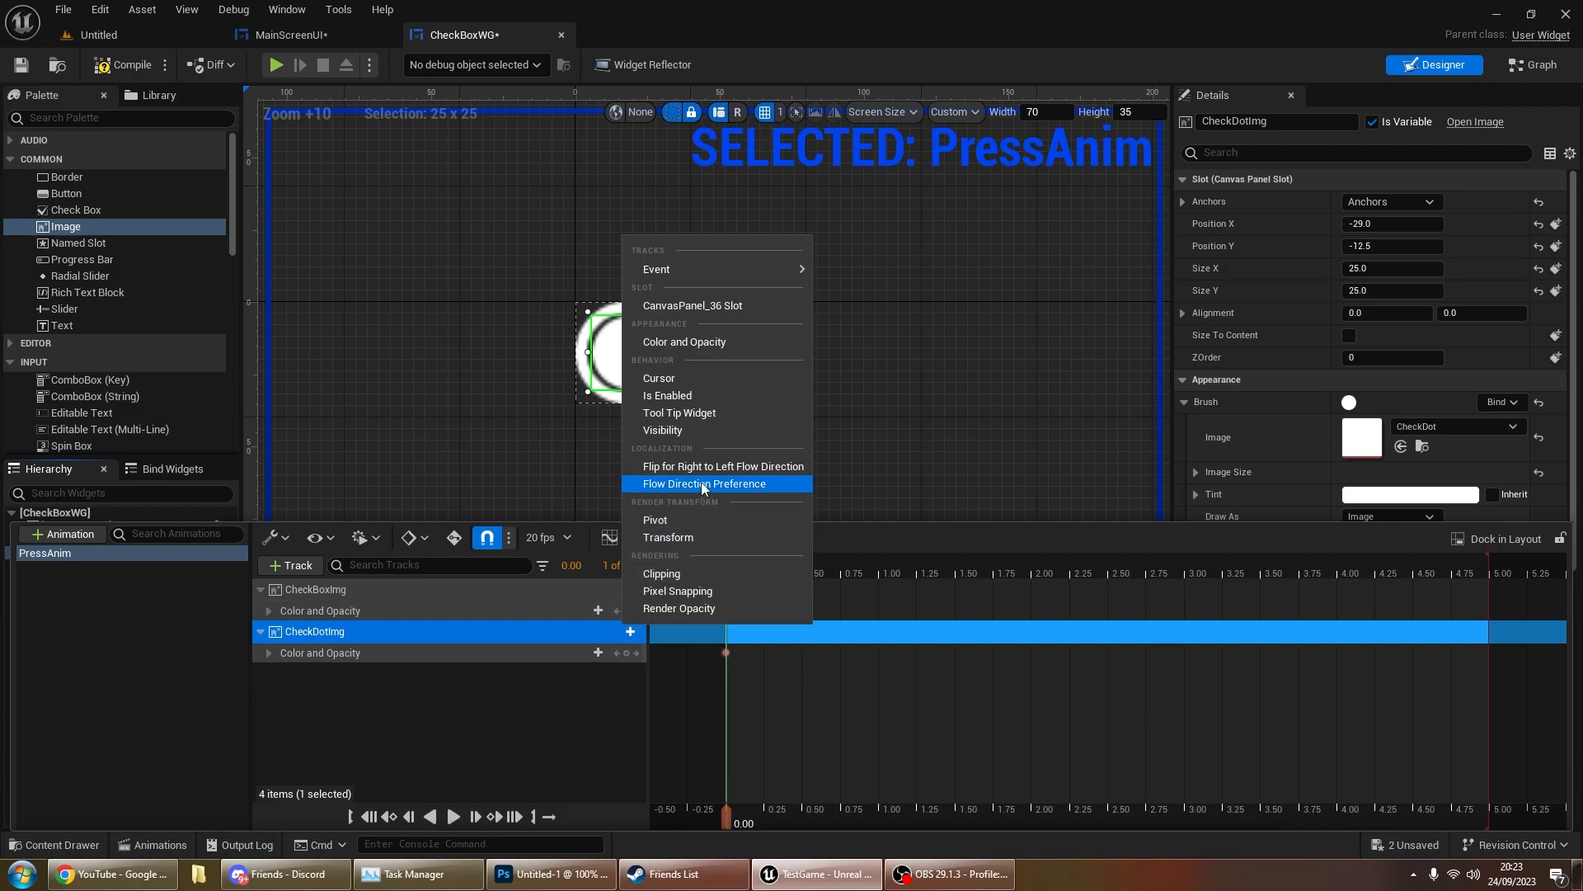
{"action": "left_click", "coordinate": [686, 537]}
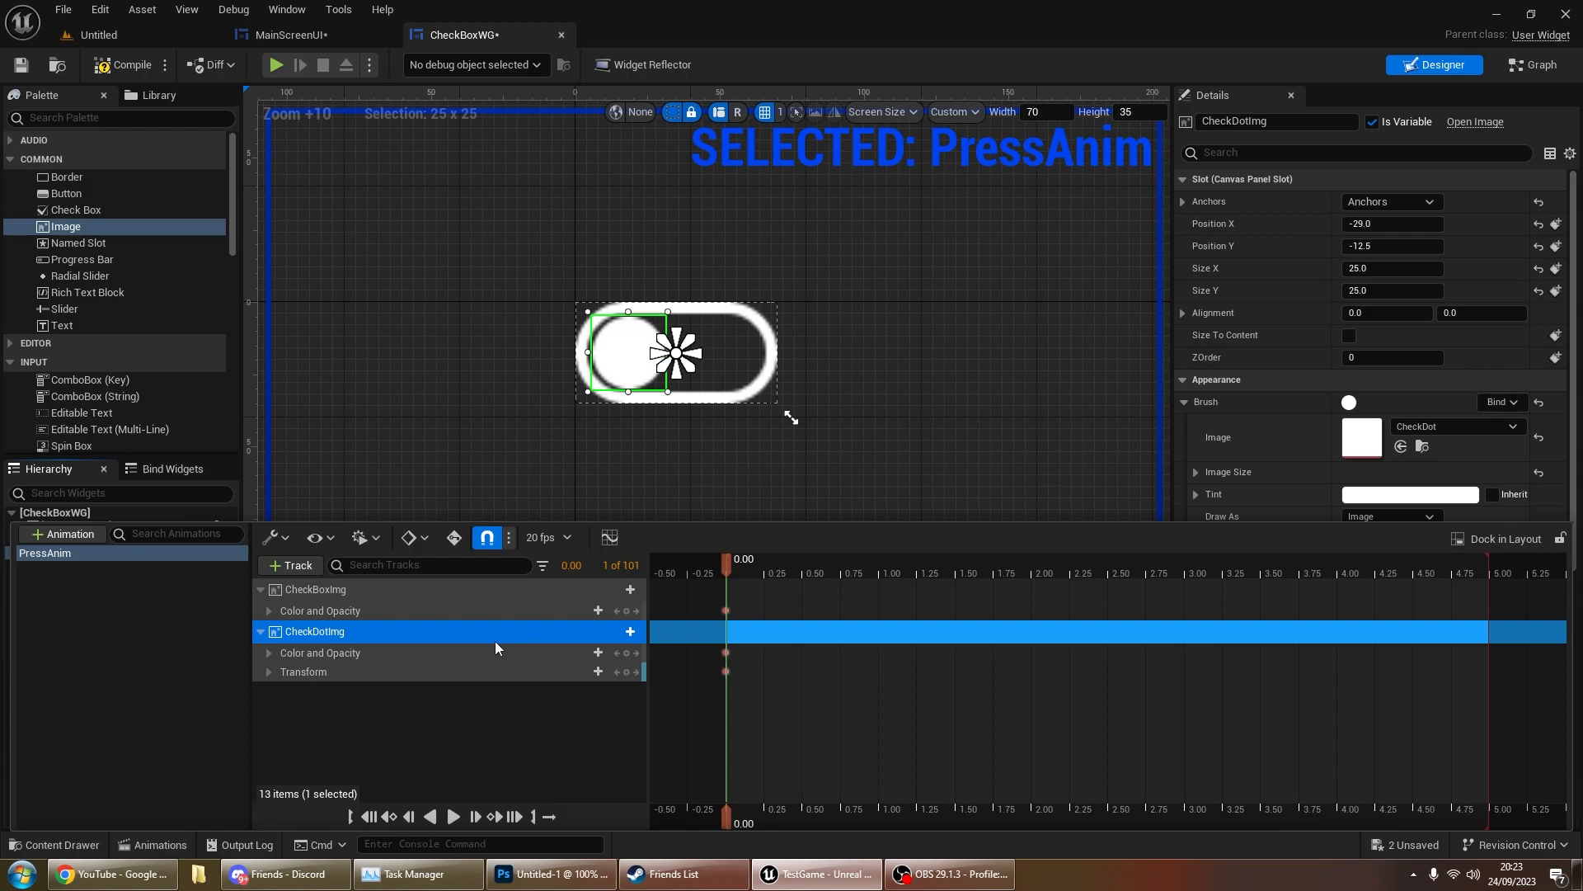
Step: Key CheckDotImg's Translation X at 33 at 0.25 seconds so the dot slides to the outline's right end
{"action": "left_click", "coordinate": [269, 652]}
{"action": "left_click", "coordinate": [267, 615]}
{"action": "left_click", "coordinate": [268, 612]}
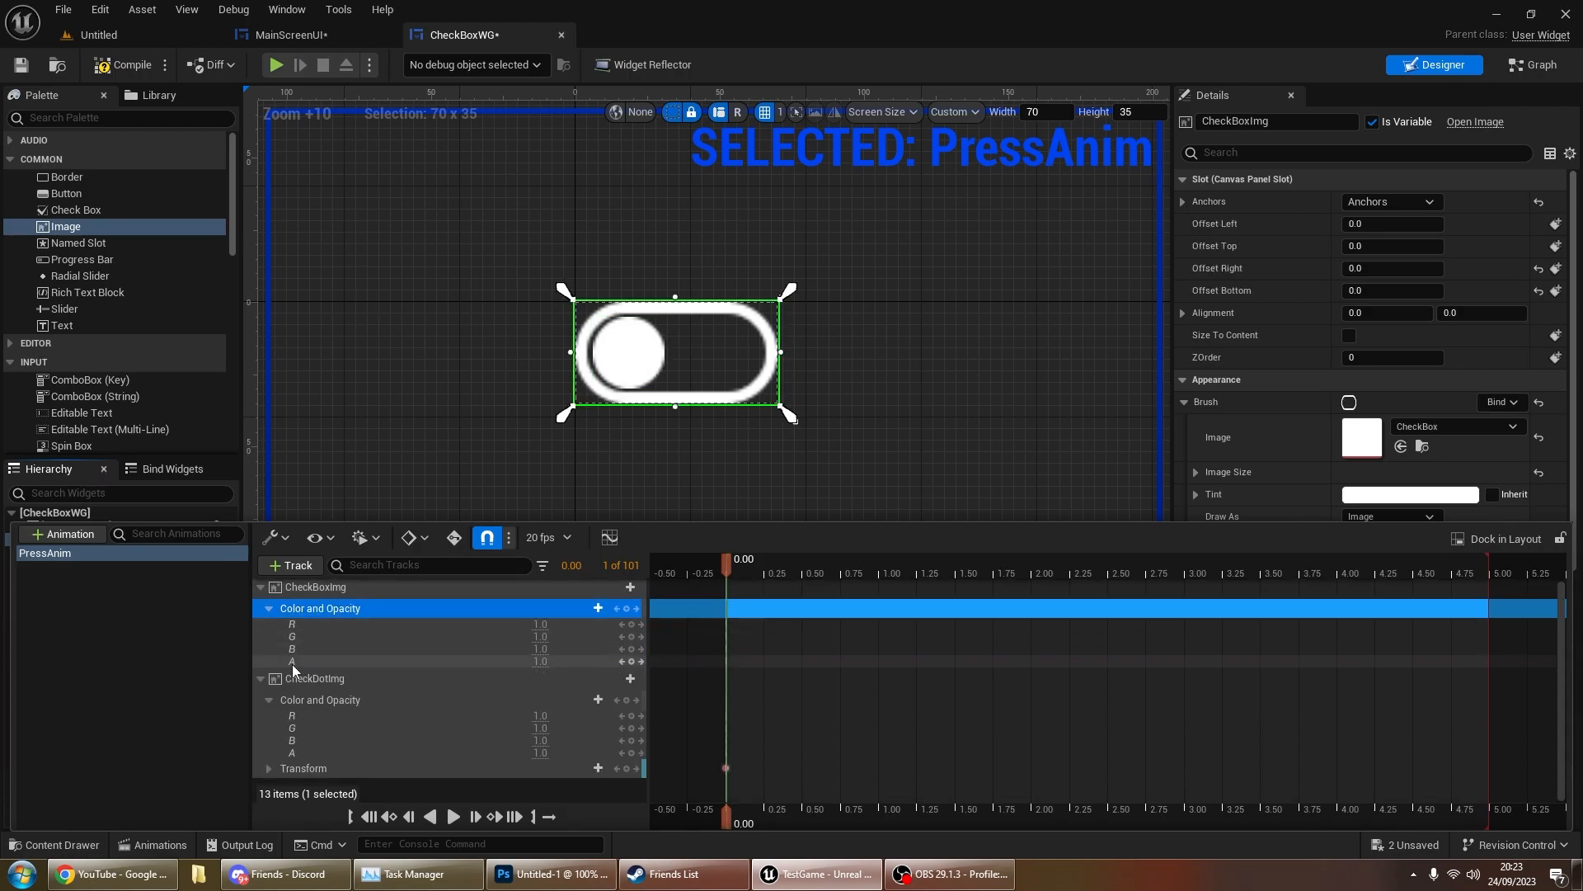
{"action": "left_click", "coordinate": [269, 774]}
{"action": "left_click", "coordinate": [269, 770]}
{"action": "scroll", "coordinate": [551, 701], "scroll_direction": "down", "scroll_amount": 2}
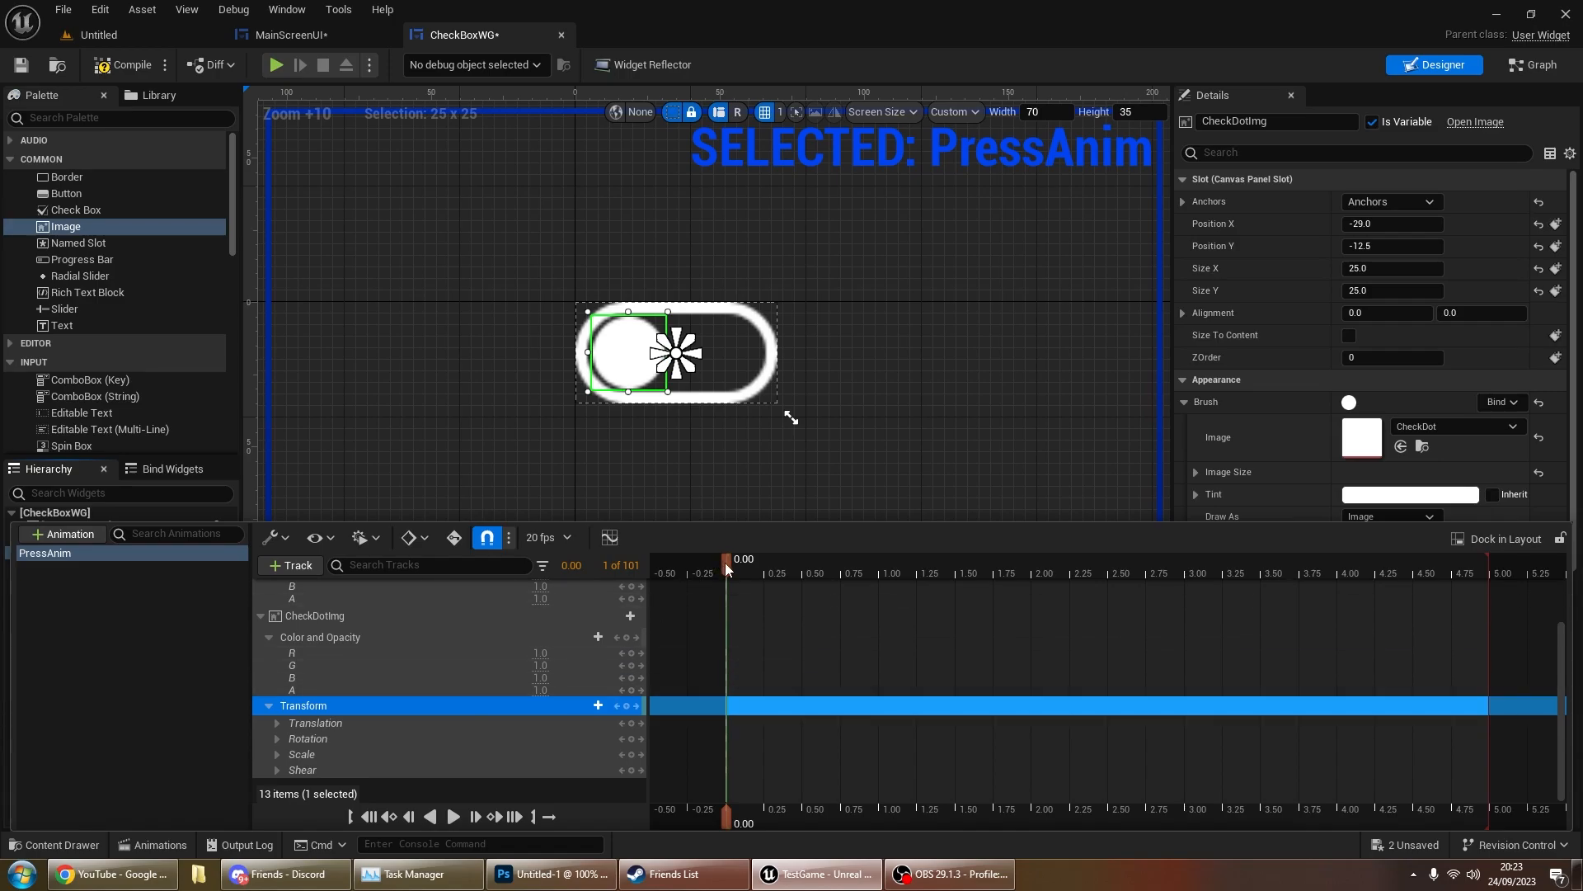
{"action": "left_click_drag", "start_coordinate": [725, 562], "coordinate": [765, 569]}
{"action": "left_click", "coordinate": [278, 722]}
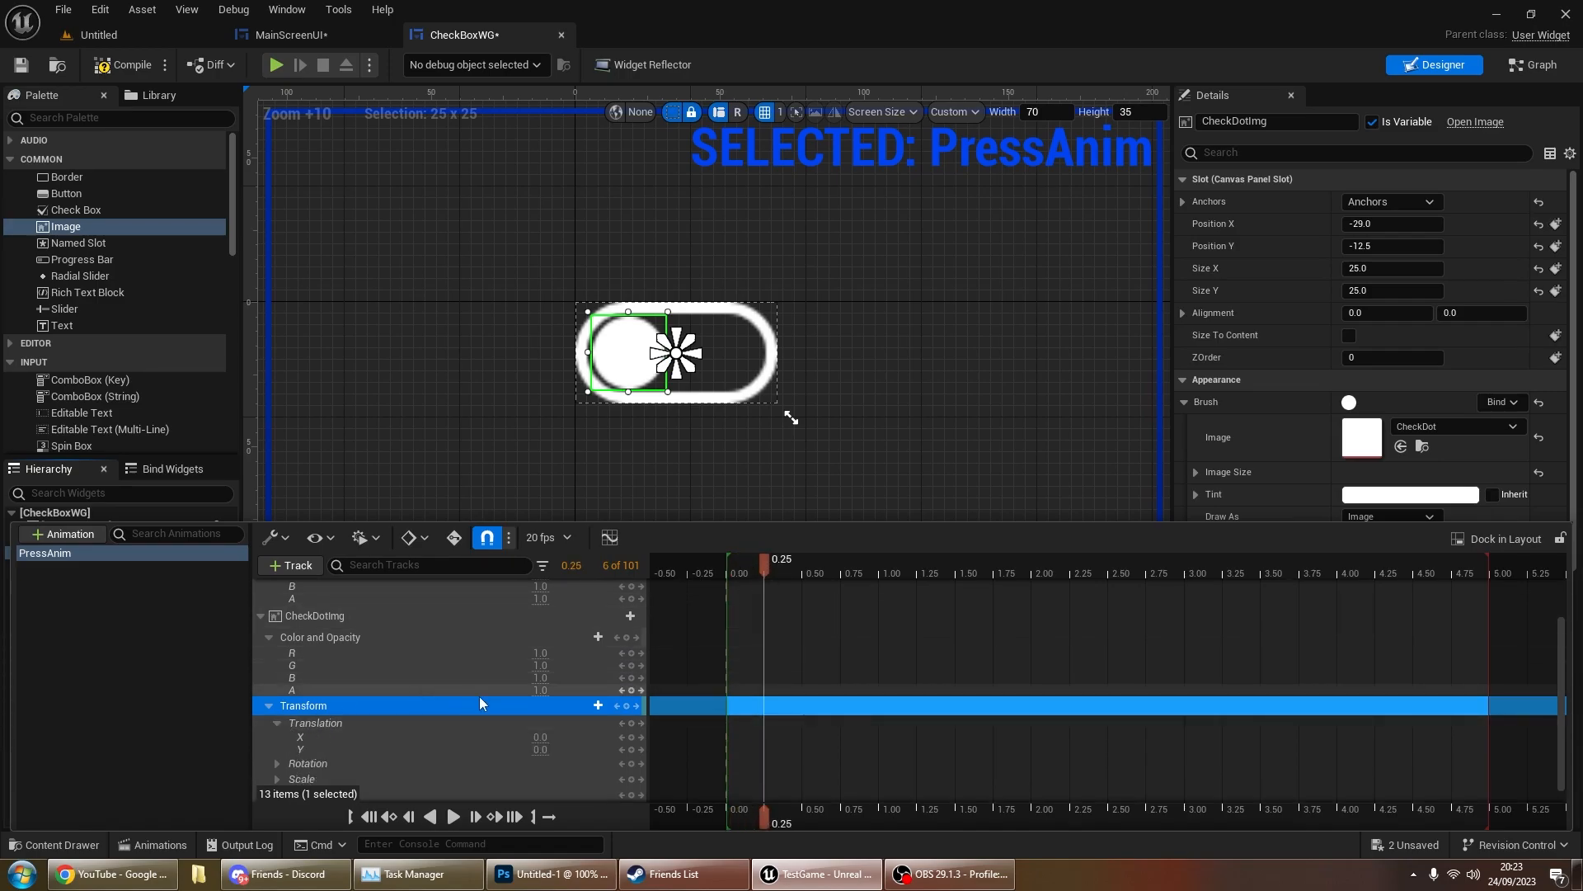
{"action": "left_click", "coordinate": [544, 738]}
{"action": "type", "text": "10"}
{"action": "key", "text": "Return"}
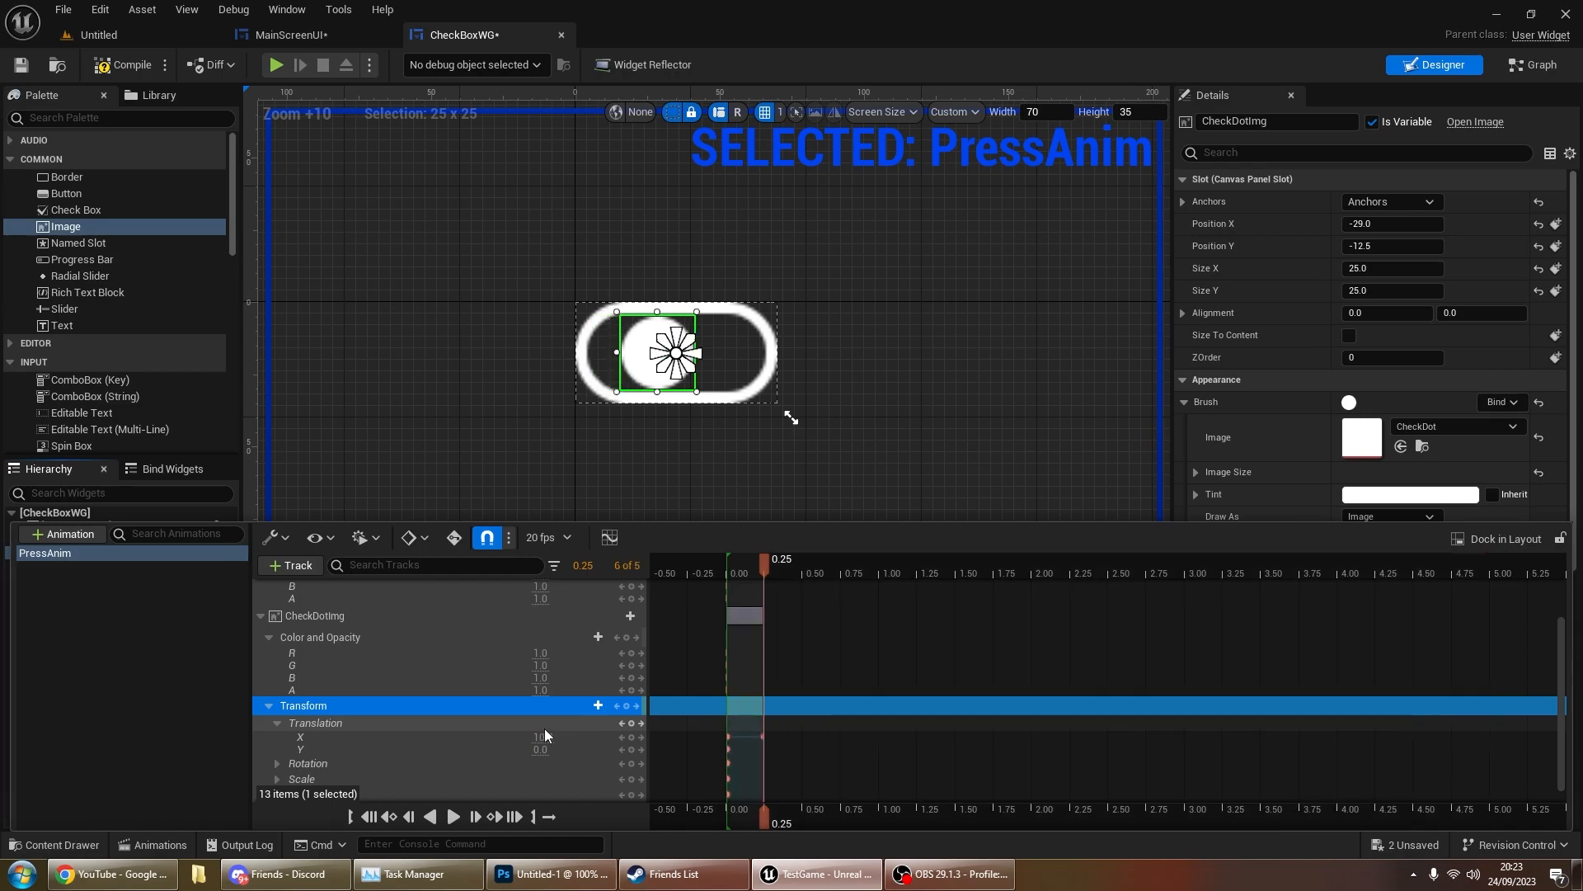
{"action": "key", "text": "Return"}
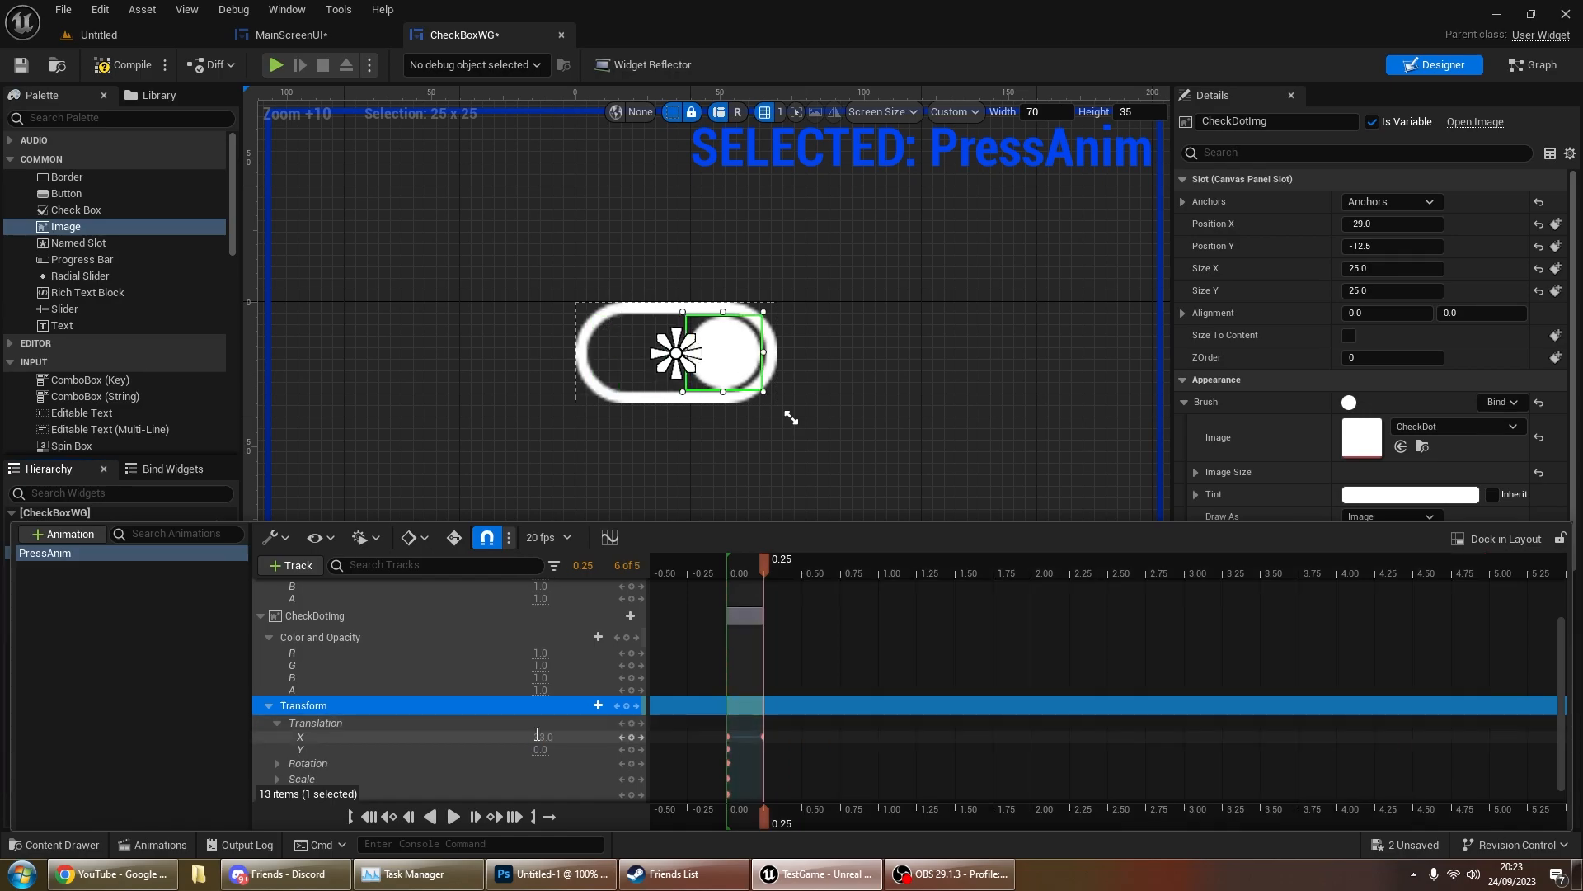
Step: Turn CheckBoxImg green at 0.25 seconds by keying its Color and Opacity R and B values at 0
{"action": "mouse_move", "coordinate": [765, 576]}
{"action": "left_mouse_down"}
{"action": "mouse_move", "coordinate": [719, 567]}
{"action": "mouse_move", "coordinate": [769, 574]}
{"action": "left_mouse_up"}
{"action": "scroll", "coordinate": [518, 691], "scroll_direction": "up", "scroll_amount": 2}
{"action": "scroll", "coordinate": [527, 697], "scroll_direction": "down", "scroll_amount": 4}
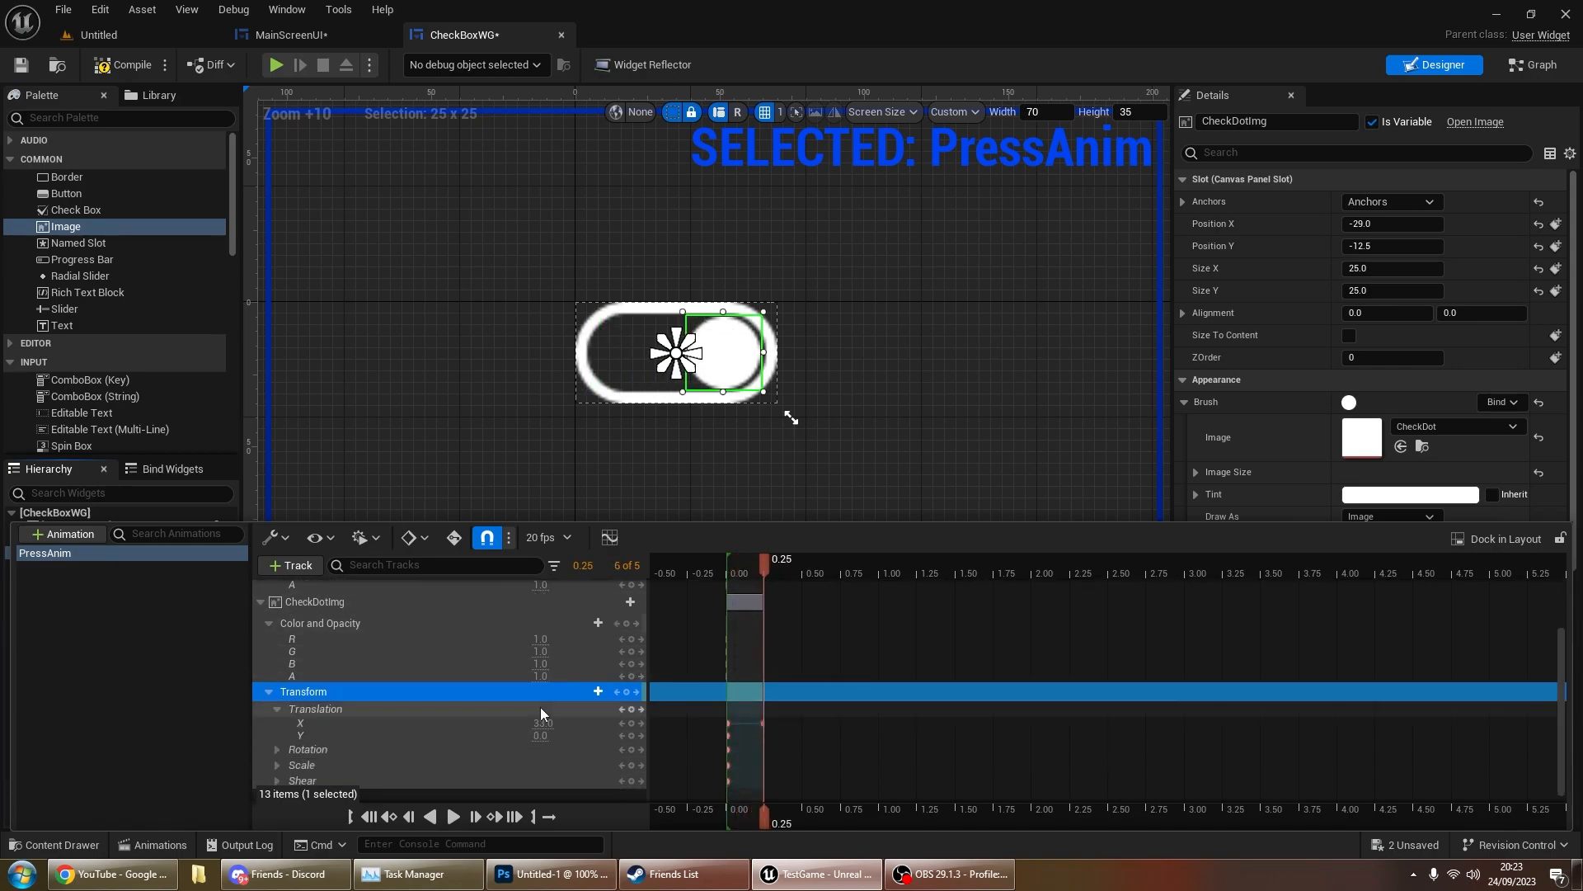
{"action": "scroll", "coordinate": [543, 720], "scroll_direction": "up", "scroll_amount": 3}
{"action": "left_click", "coordinate": [541, 628]}
{"action": "type", "text": "0"}
{"action": "key", "text": "Tab"}
{"action": "key", "text": "Tab"}
{"action": "type", "text": "0"}
{"action": "key", "text": "Return"}
Step: Key CheckDotImg's R and B color values at 0 at 0.25 seconds, preview the animation and close the animation editor
{"action": "left_click_drag", "start_coordinate": [763, 562], "coordinate": [764, 567]}
{"action": "scroll", "coordinate": [528, 695], "scroll_direction": "down", "scroll_amount": 2}
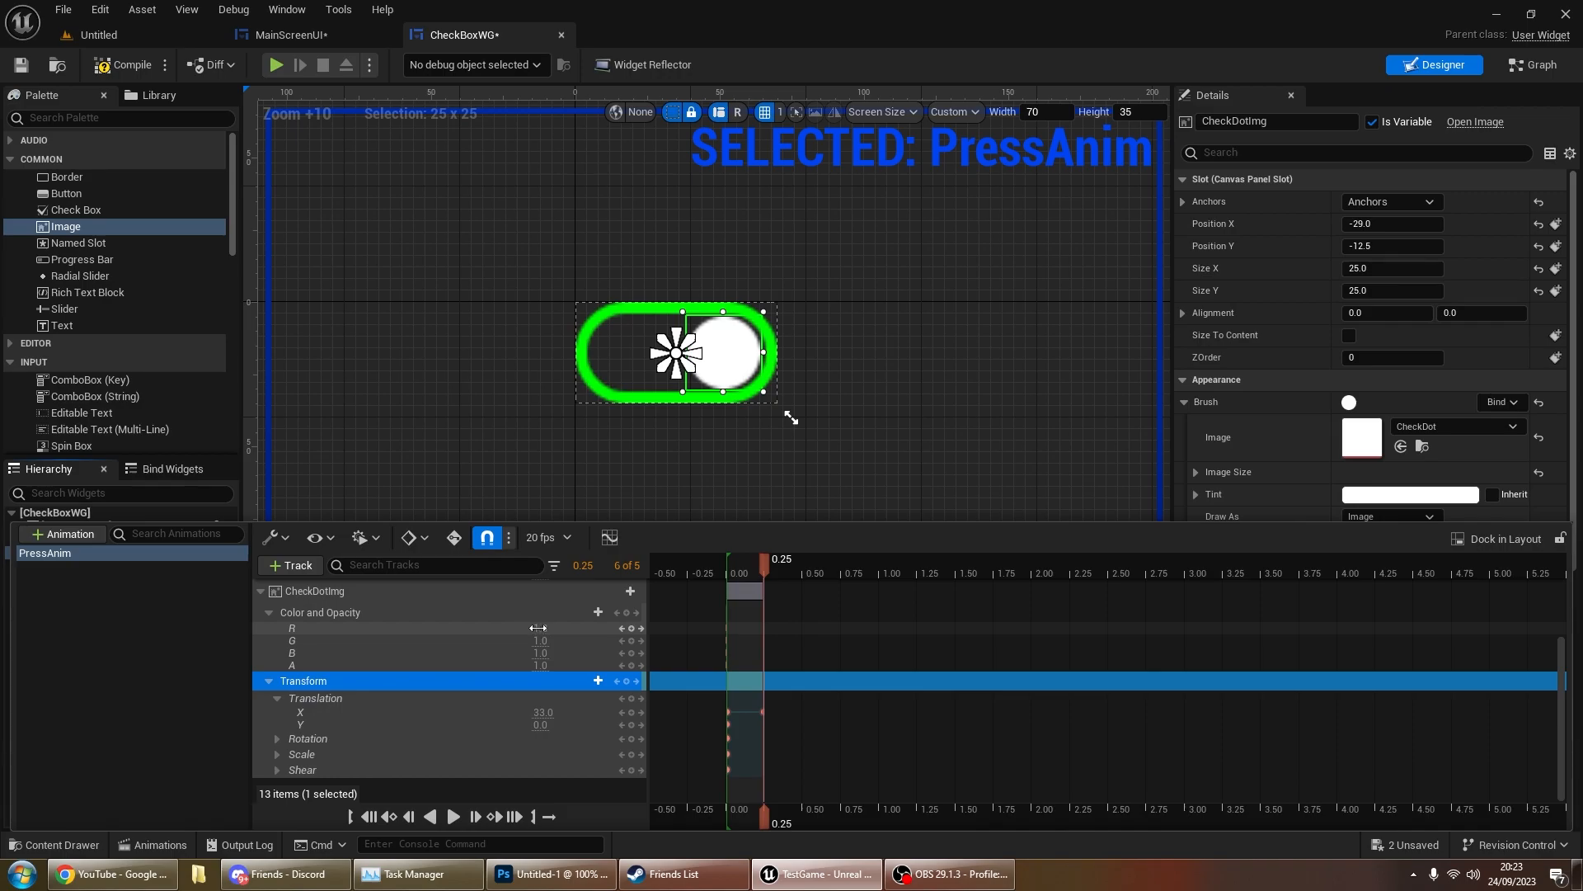
{"action": "type", "text": "0"}
{"action": "key", "text": "Tab"}
{"action": "key", "text": "Tab"}
{"action": "type", "text": "0"}
{"action": "key", "text": "Return"}
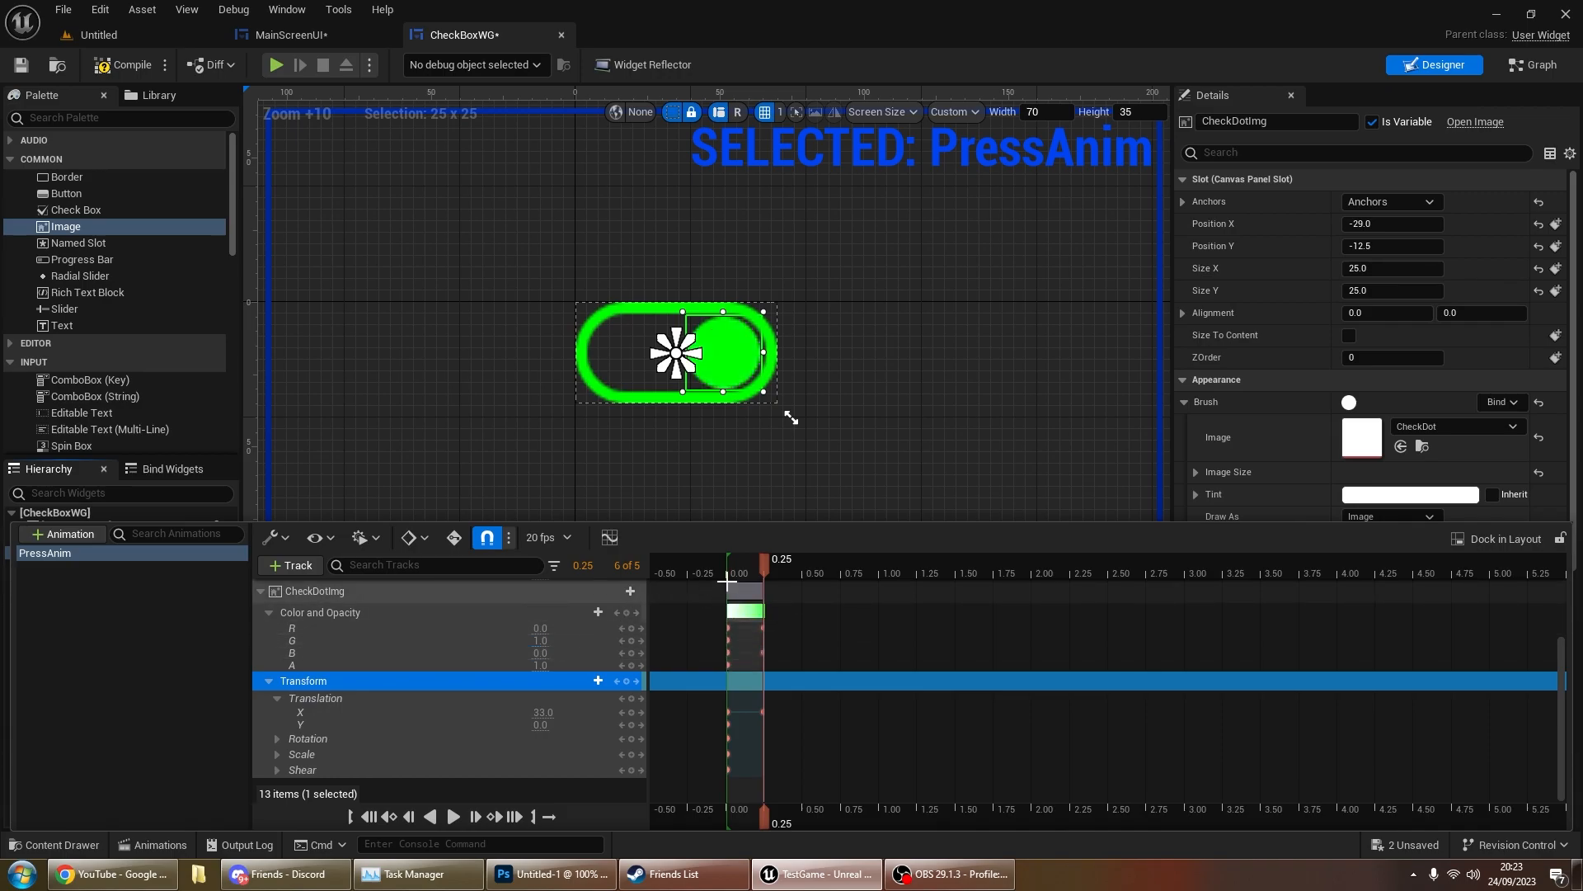
{"action": "mouse_move", "coordinate": [762, 561]}
{"action": "left_mouse_down"}
{"action": "mouse_move", "coordinate": [742, 566]}
{"action": "mouse_move", "coordinate": [765, 574]}
{"action": "left_mouse_up"}
{"action": "left_click", "coordinate": [165, 663]}
{"action": "left_click", "coordinate": [418, 423]}
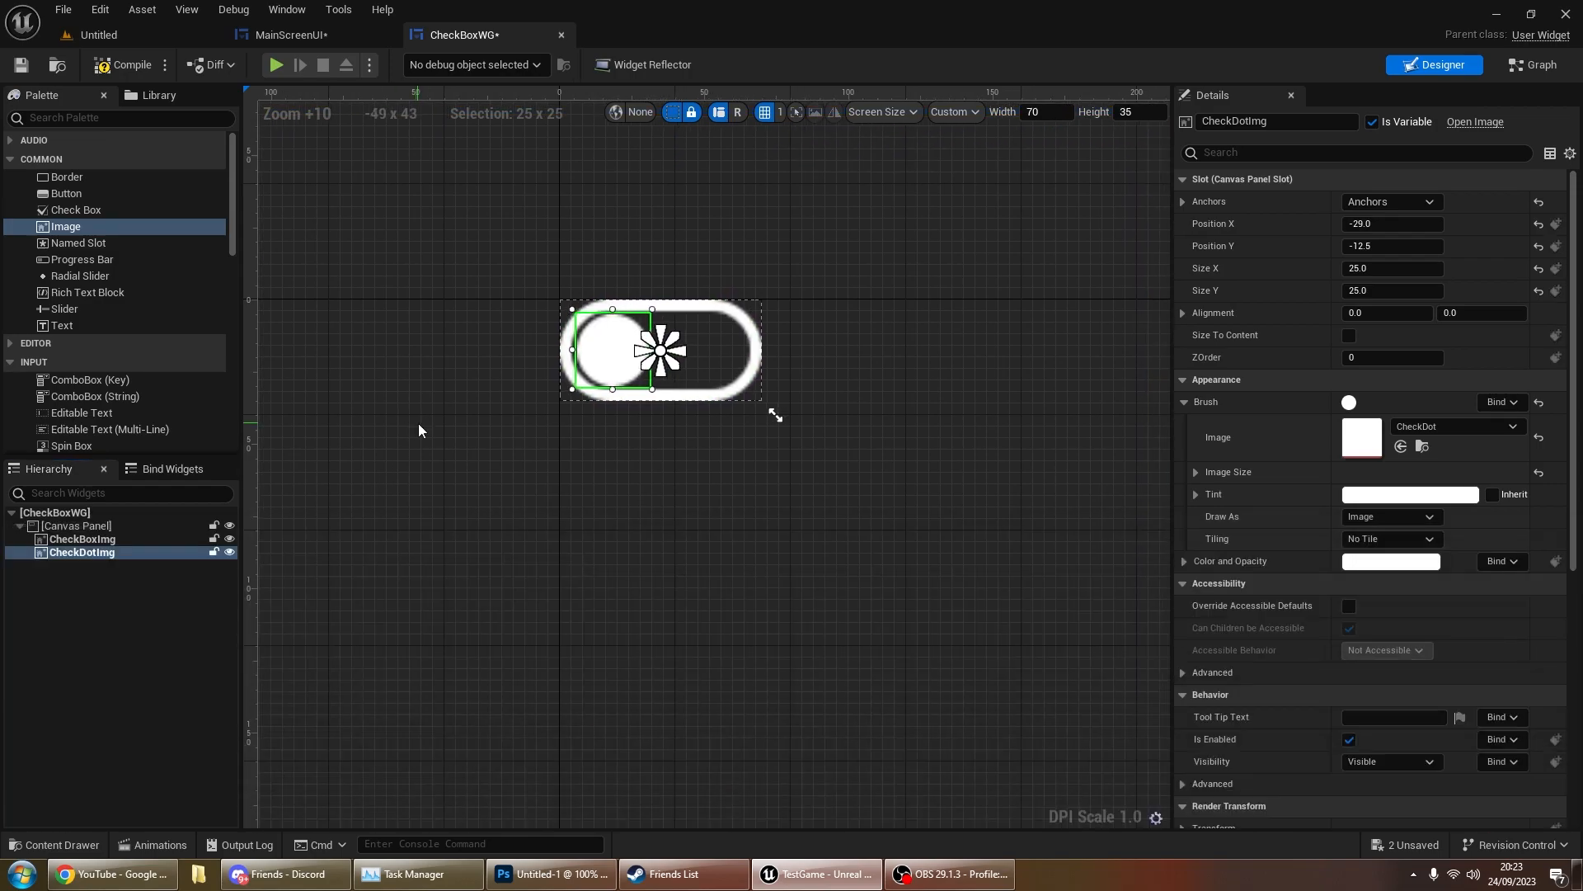
Step: Add a Button to the Canvas Panel on top of the two images
{"action": "left_click", "coordinate": [70, 196]}
{"action": "left_click_drag", "start_coordinate": [87, 505], "coordinate": [78, 525]}
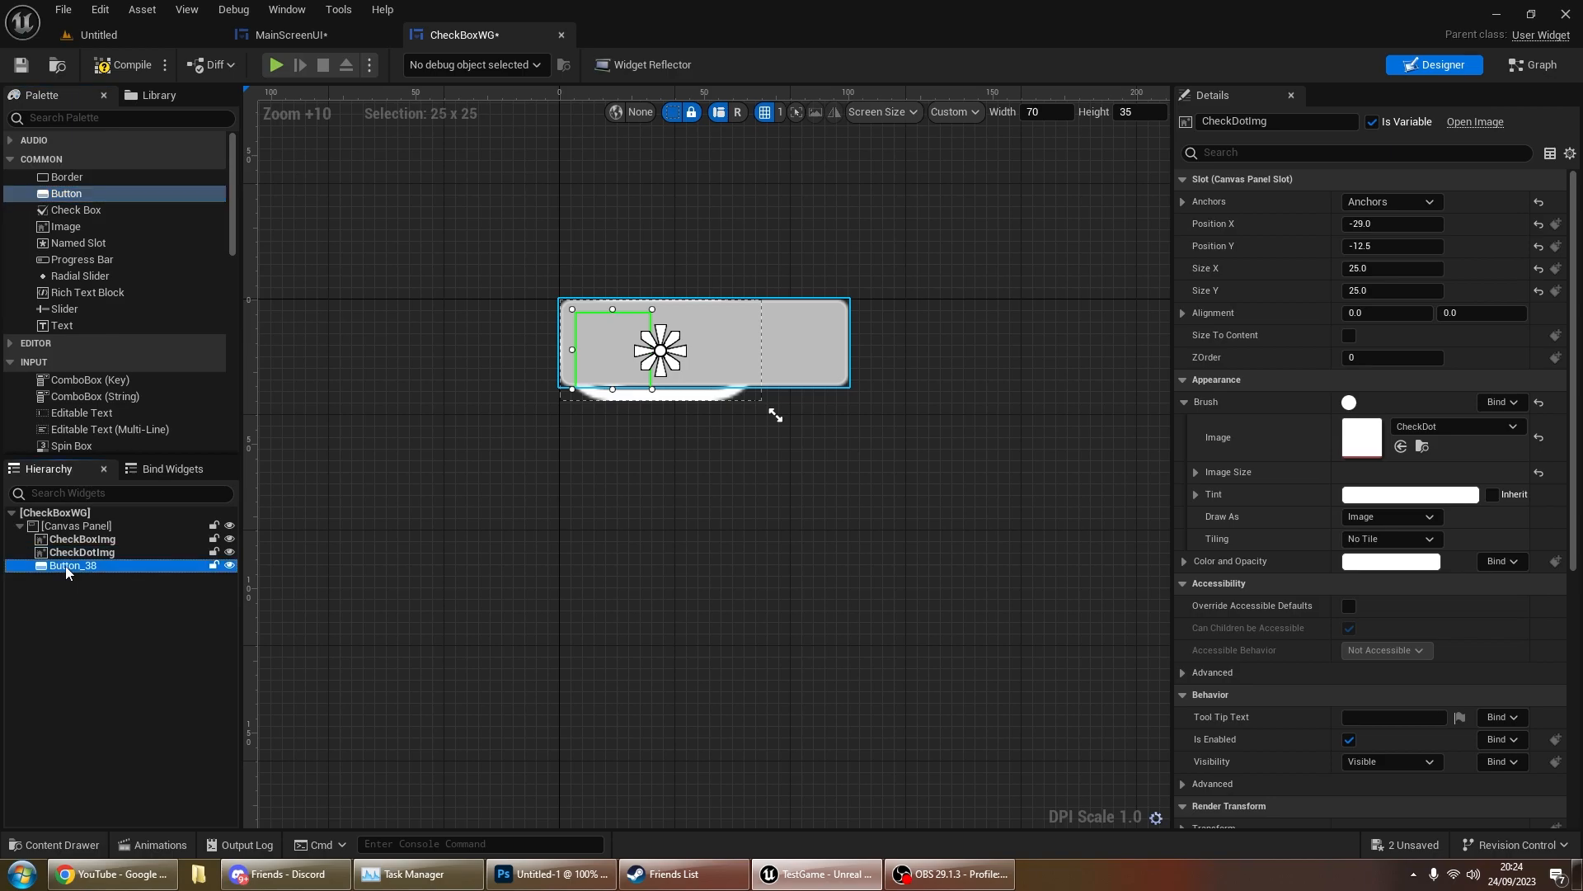
Step: Anchor the button to stretch across the whole canvas and set its right and bottom offsets to 0
{"action": "left_click", "coordinate": [1391, 202]}
{"action": "left_click", "coordinate": [1487, 414]}
{"action": "left_click", "coordinate": [1374, 269]}
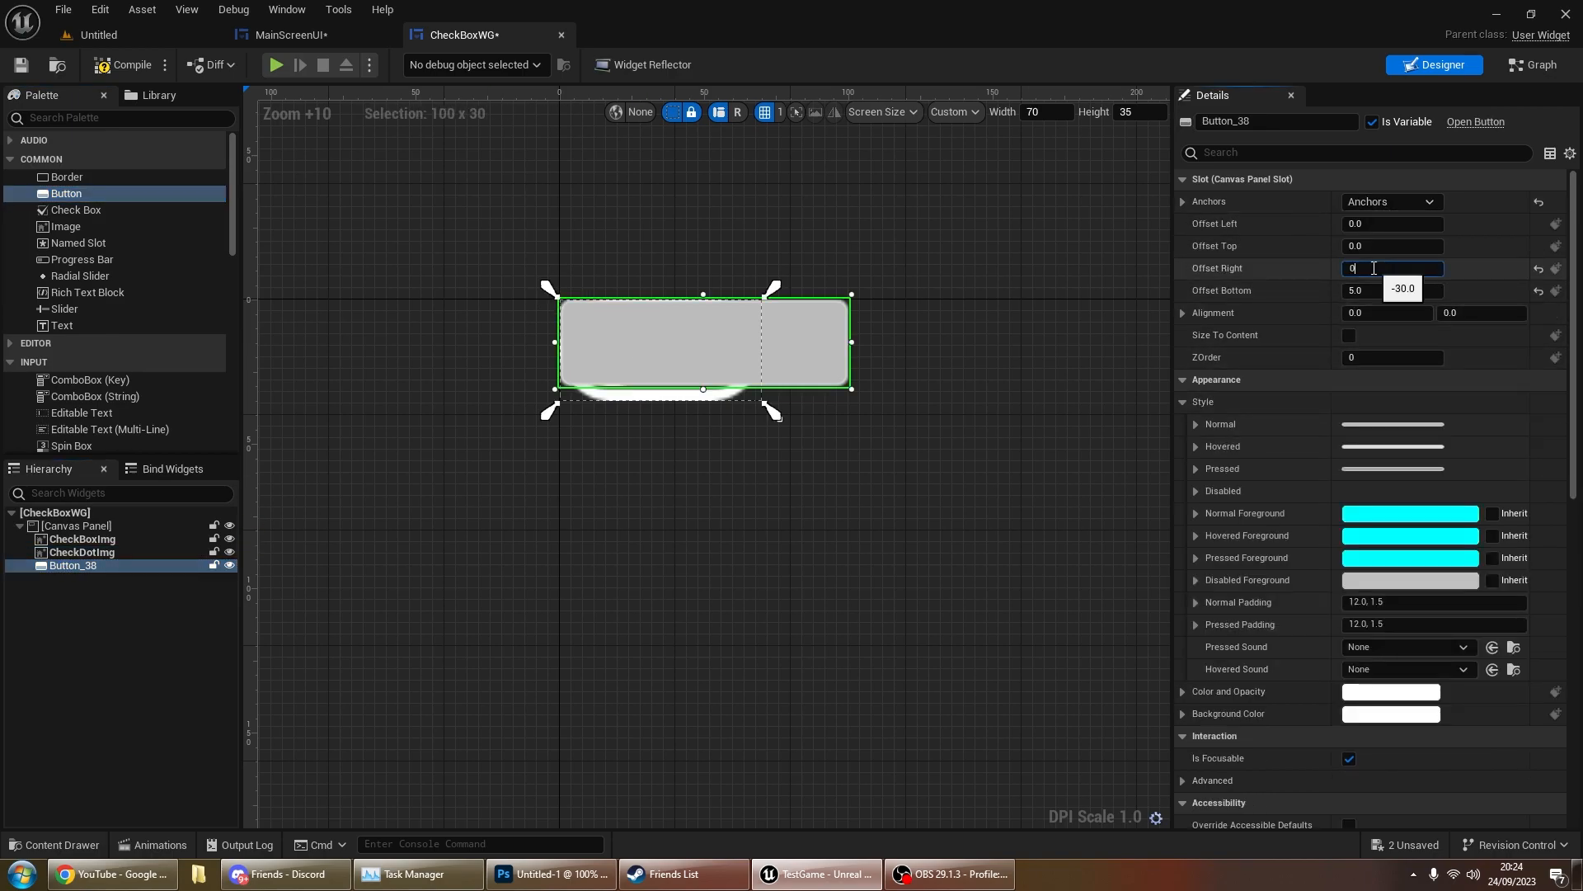
{"action": "type", "text": "0"}
{"action": "key", "text": "Return"}
{"action": "type", "text": "0"}
{"action": "key", "text": "Return"}
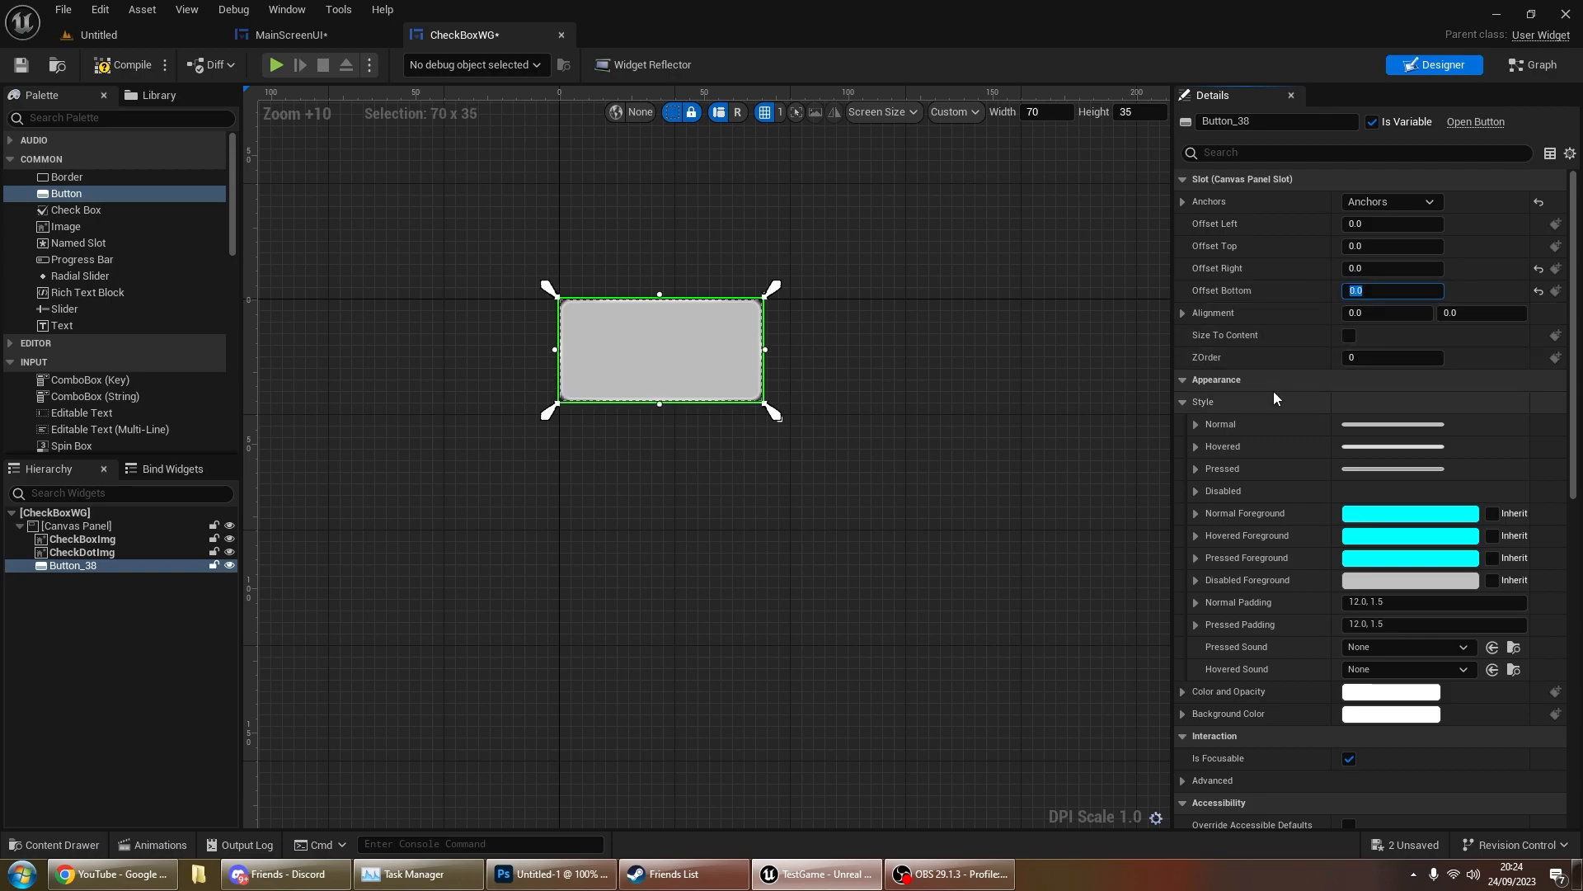
Step: Make the button's Normal style transparent by lowering its tint's opacity, and adjust that style's Draw As option
{"action": "left_click", "coordinate": [1196, 424]}
{"action": "left_click", "coordinate": [1434, 516]}
{"action": "left_click_drag", "start_coordinate": [1188, 773], "coordinate": [1059, 775]}
{"action": "left_click", "coordinate": [1269, 830]}
{"action": "left_click", "coordinate": [1393, 538]}
{"action": "left_click", "coordinate": [1369, 587]}
{"action": "left_click", "coordinate": [1376, 539]}
{"action": "left_click", "coordinate": [1368, 602]}
{"action": "left_click", "coordinate": [1196, 423]}
Step: Copy the button's Normal style onto its Hovered and Pressed styles
{"action": "right_click", "coordinate": [1226, 427]}
{"action": "left_click", "coordinate": [1283, 506]}
{"action": "right_click", "coordinate": [1260, 452]}
{"action": "left_click", "coordinate": [1303, 549]}
{"action": "right_click", "coordinate": [1270, 467]}
{"action": "left_click", "coordinate": [1305, 560]}
Step: Create the button's On Clicked event and connect a Branch node to it
{"action": "scroll", "coordinate": [1579, 336], "scroll_direction": "down", "scroll_amount": 15}
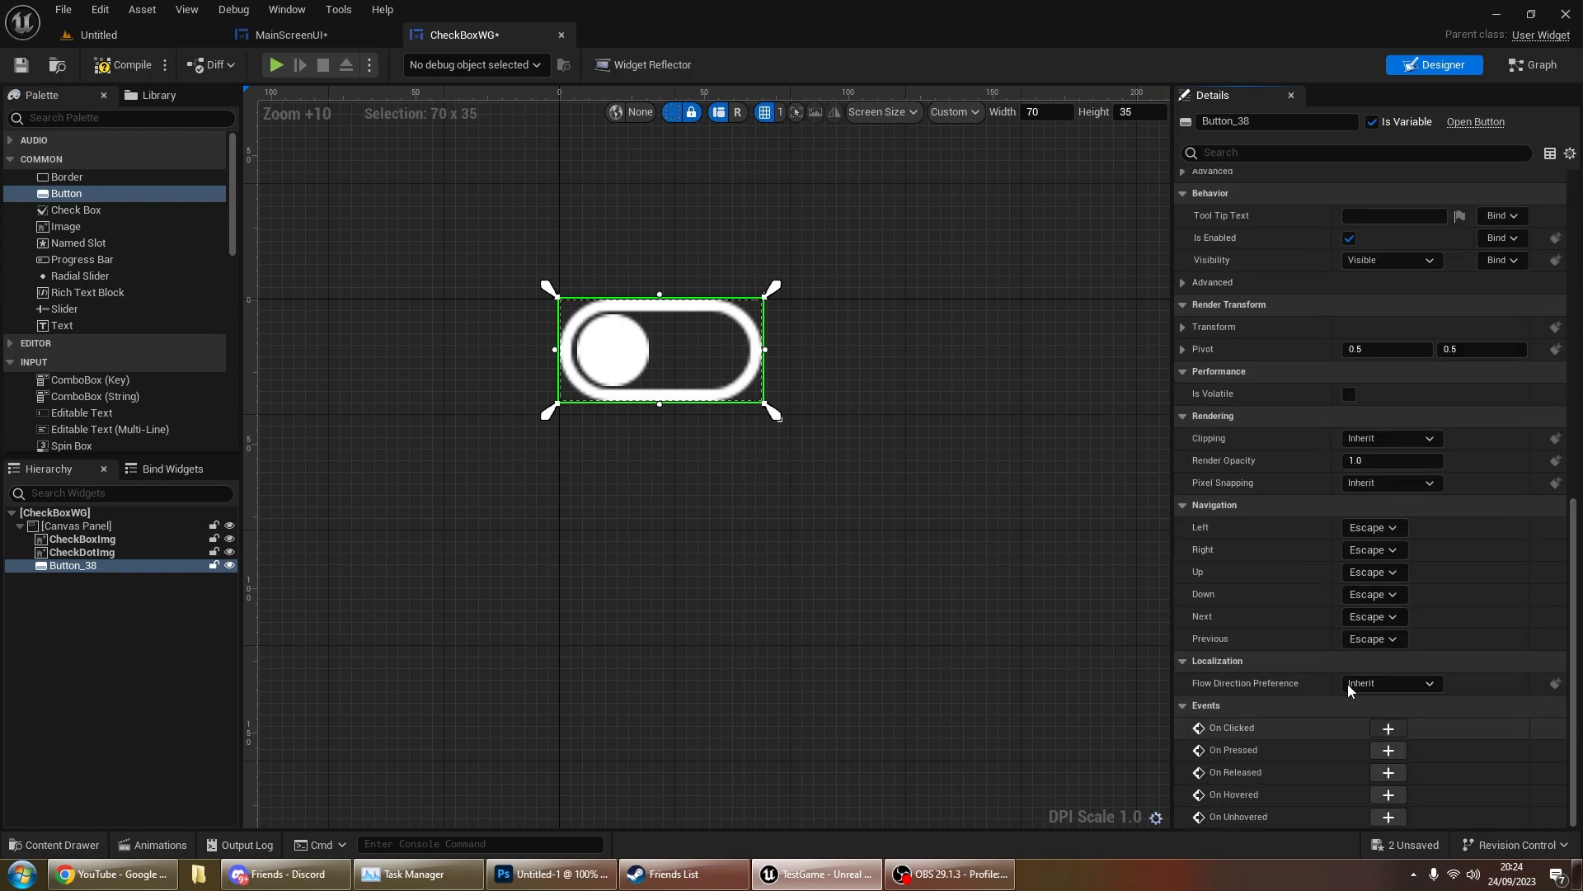
{"action": "left_click", "coordinate": [1381, 708]}
{"action": "left_click_drag", "start_coordinate": [738, 366], "coordinate": [816, 371]}
{"action": "type", "text": "branch"}
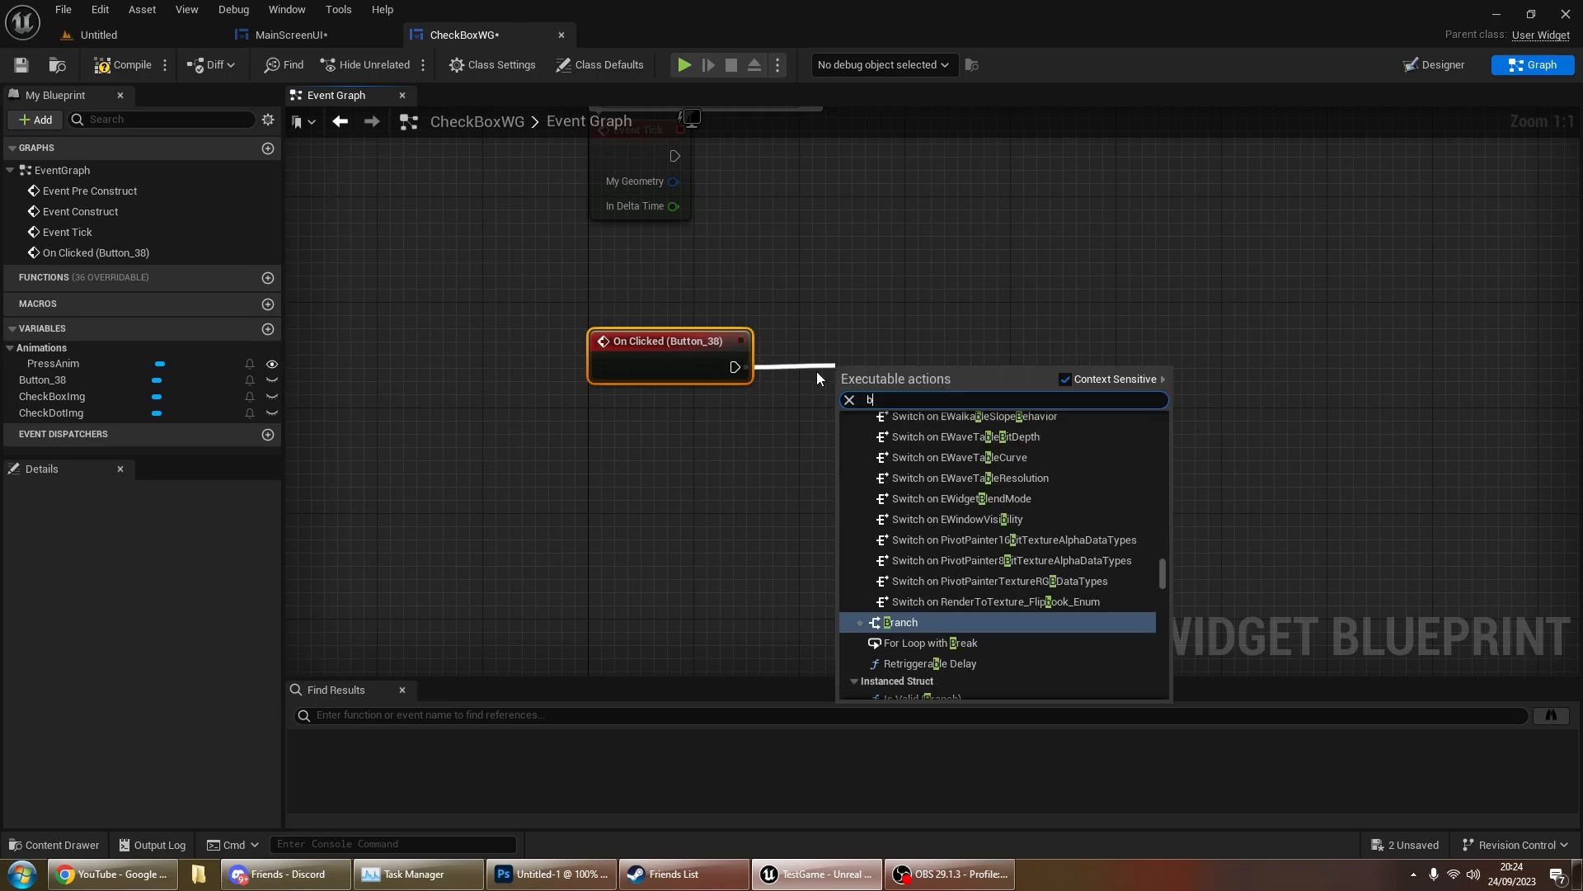
{"action": "key", "text": "Return"}
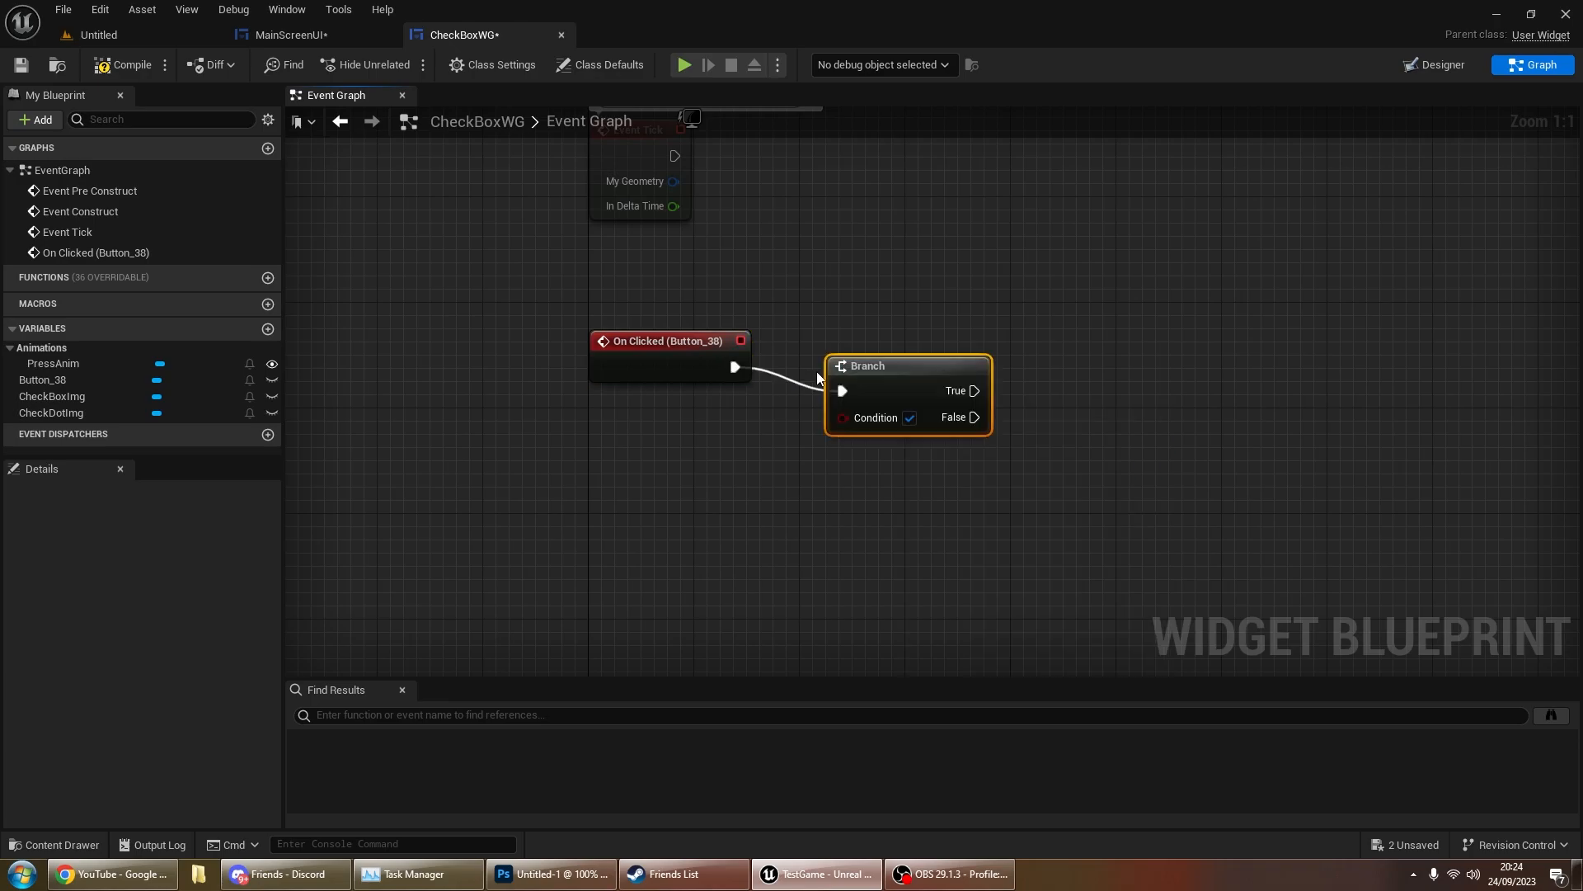
Step: Create a Boolean variable IsBoxChecked, compile, and make it Instance Editable and Expose on Spawn
{"action": "left_click", "coordinate": [268, 328]}
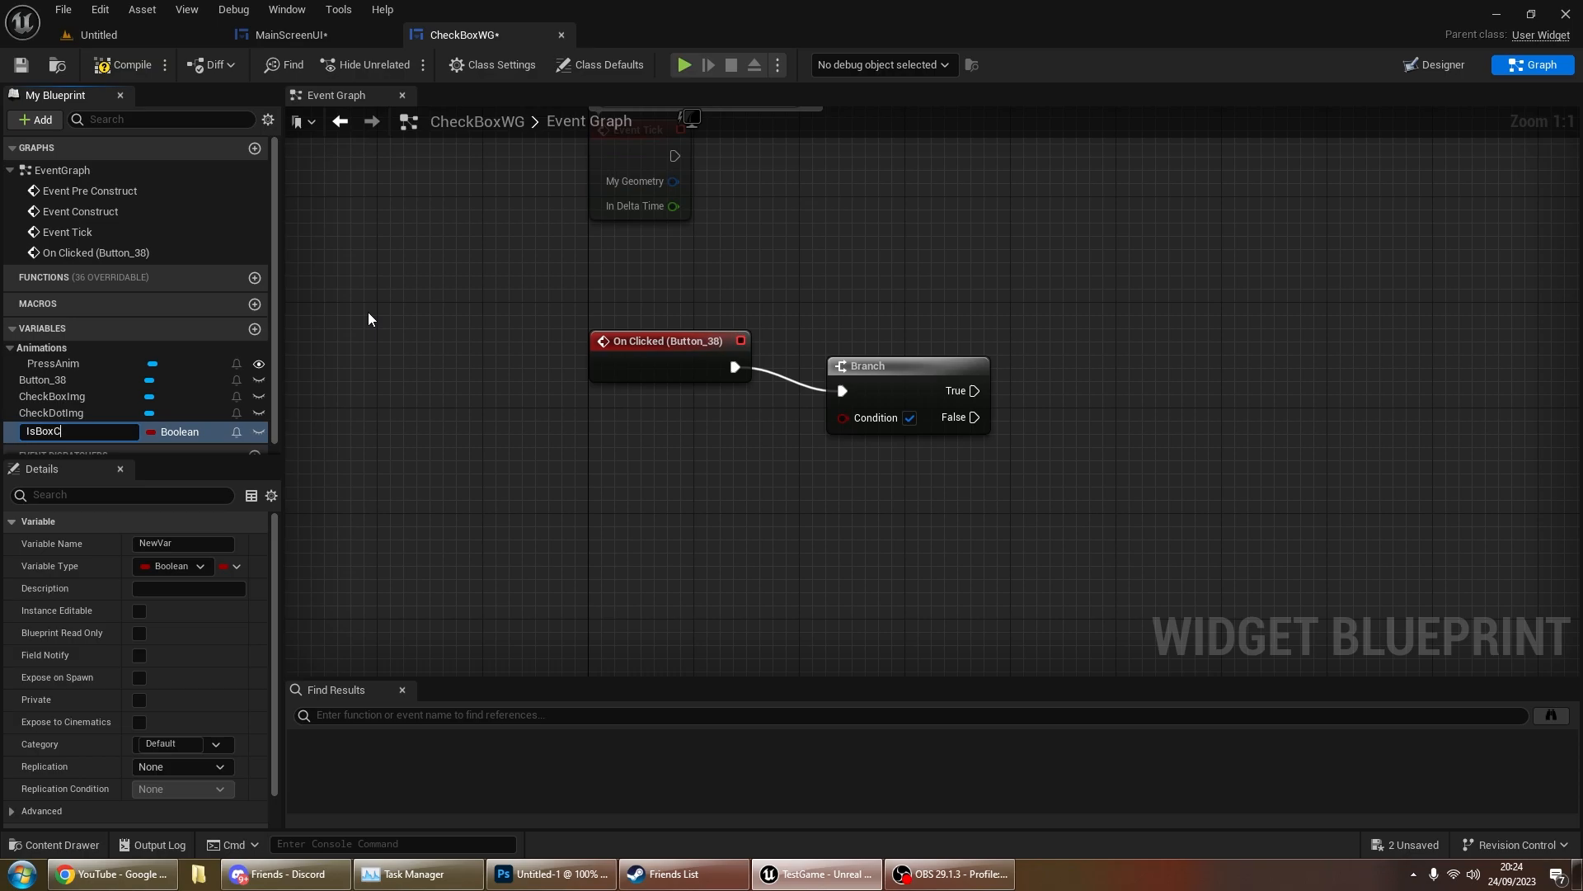
{"action": "type", "text": "IsBoxChecked"}
{"action": "key", "text": "Return"}
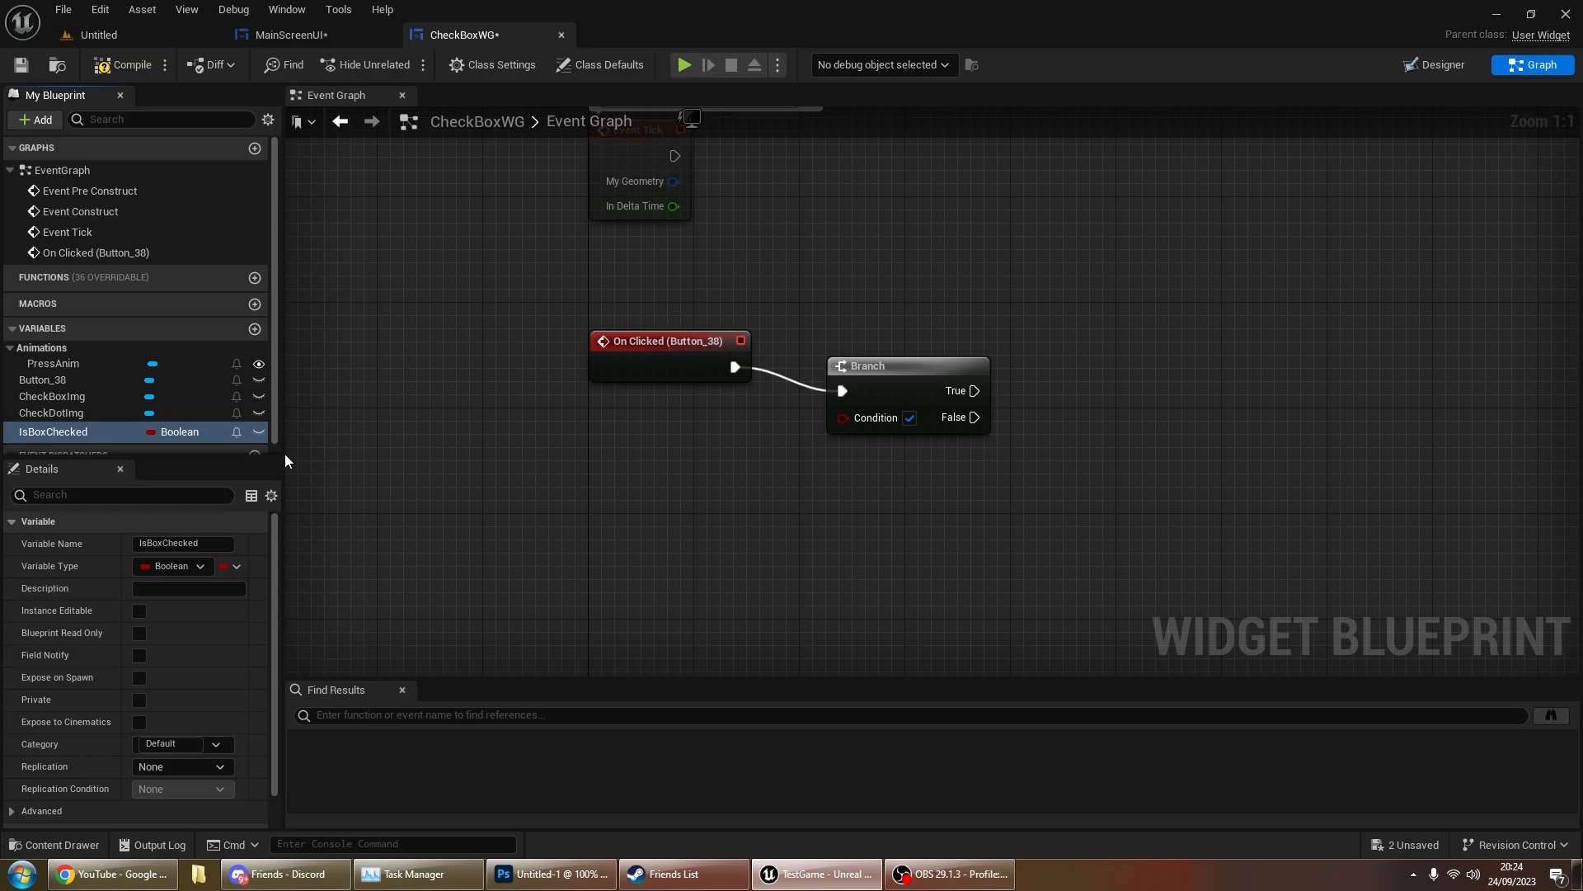
{"action": "left_click", "coordinate": [99, 66]}
{"action": "scroll", "coordinate": [101, 414], "scroll_direction": "down", "scroll_amount": 1}
{"action": "left_click", "coordinate": [139, 611]}
{"action": "left_click", "coordinate": [140, 677]}
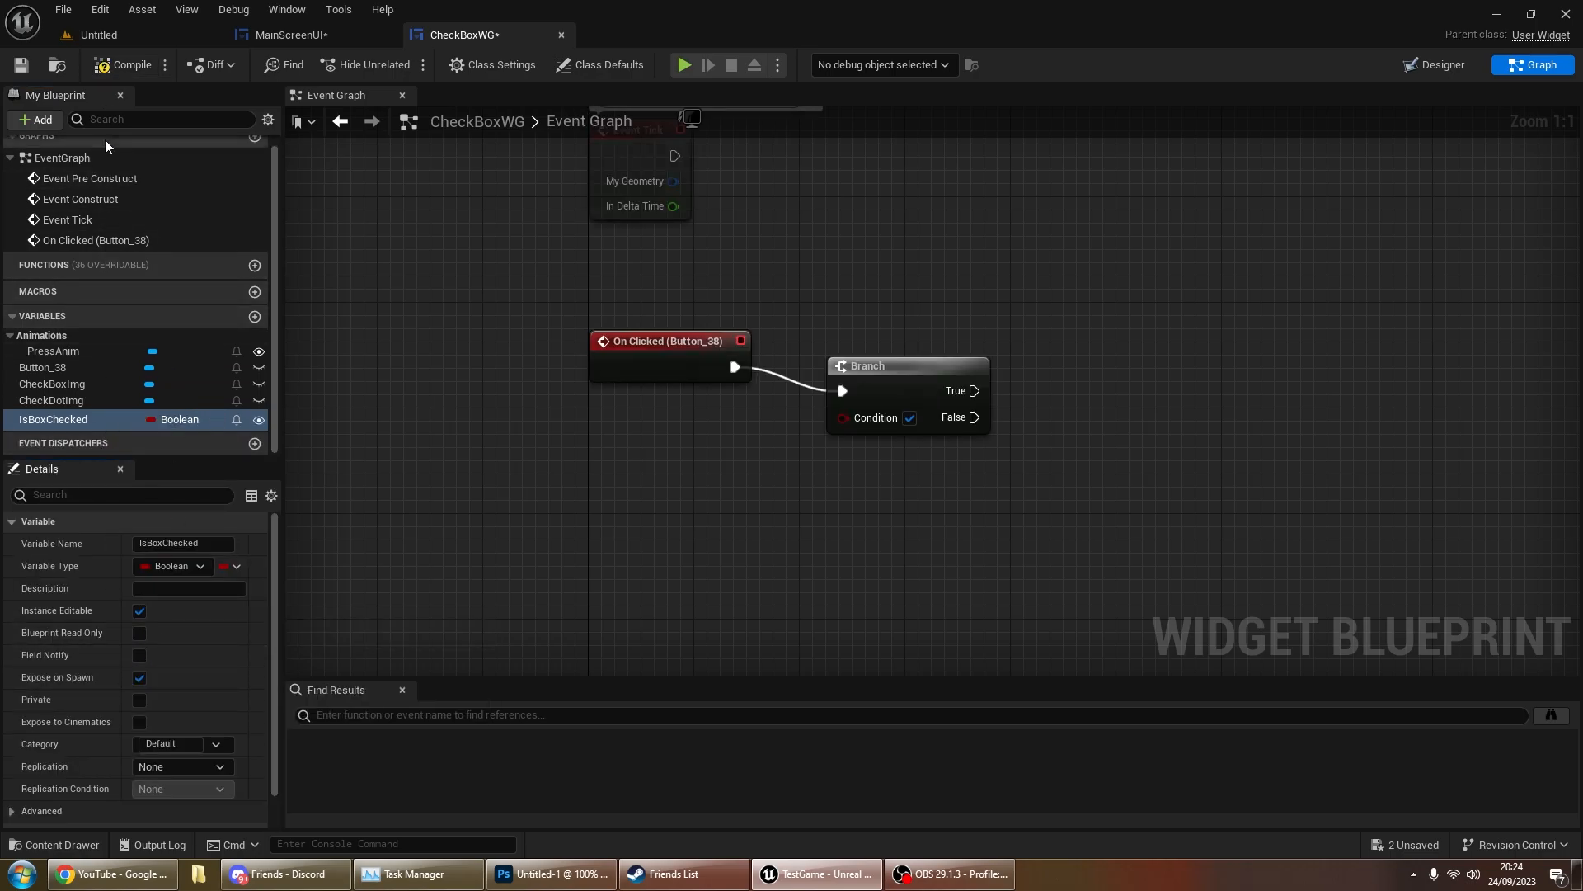
Step: Feed IsBoxChecked into the Branch condition and add a Play Animation node in Reverse play mode on the True output
{"action": "right_click_drag", "start_coordinate": [845, 340], "coordinate": [618, 319]}
{"action": "left_click_drag", "start_coordinate": [68, 427], "coordinate": [627, 397]}
{"action": "left_click_drag", "start_coordinate": [719, 376], "coordinate": [804, 290]}
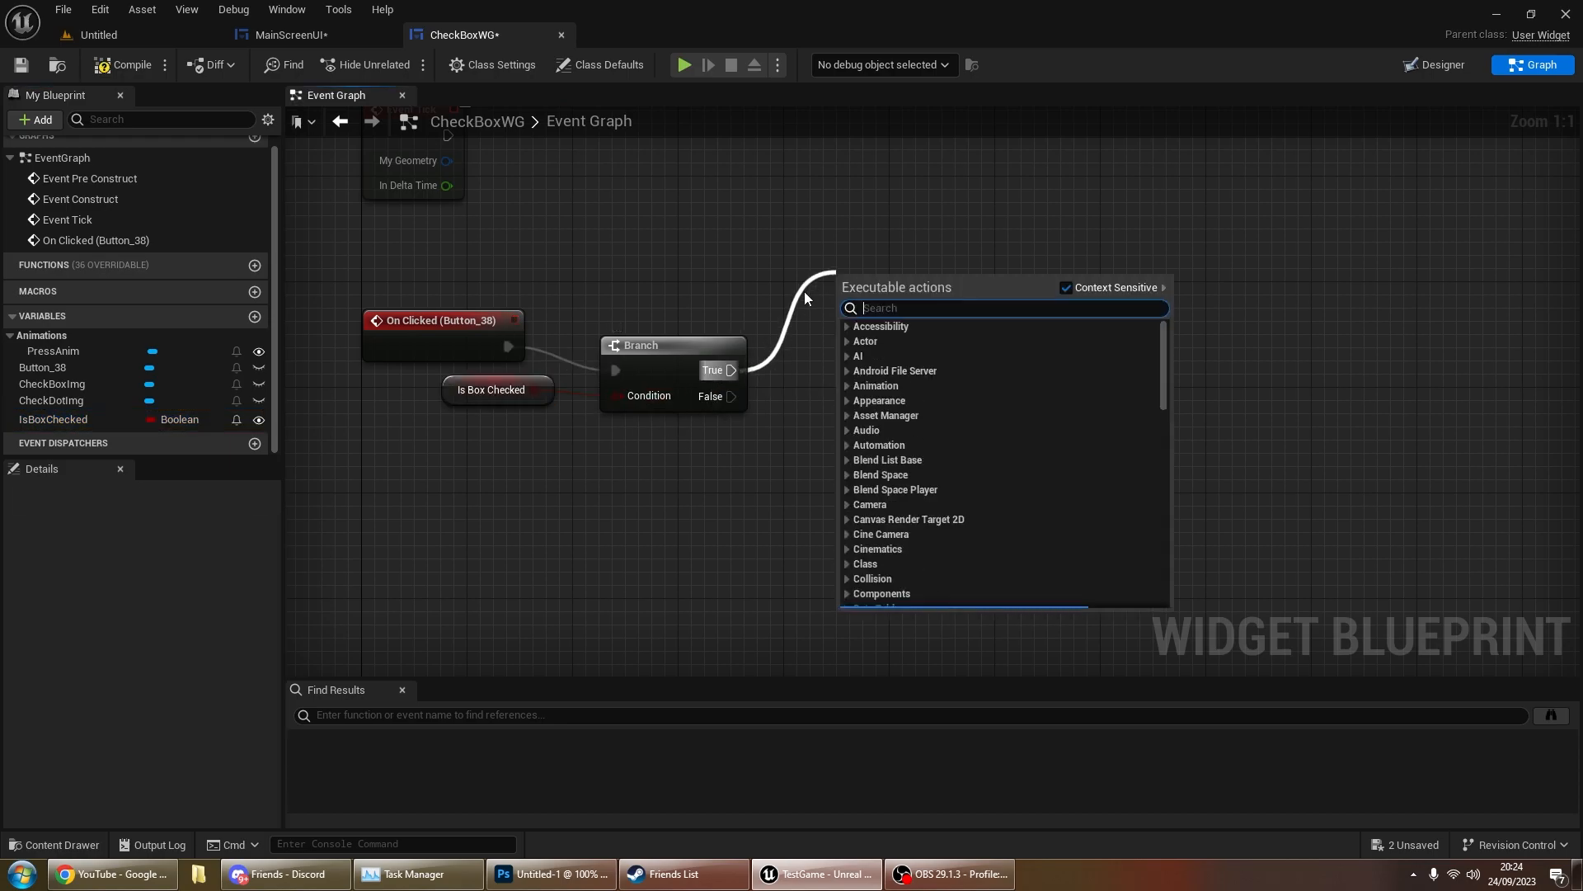
{"action": "type", "text": "play animation"}
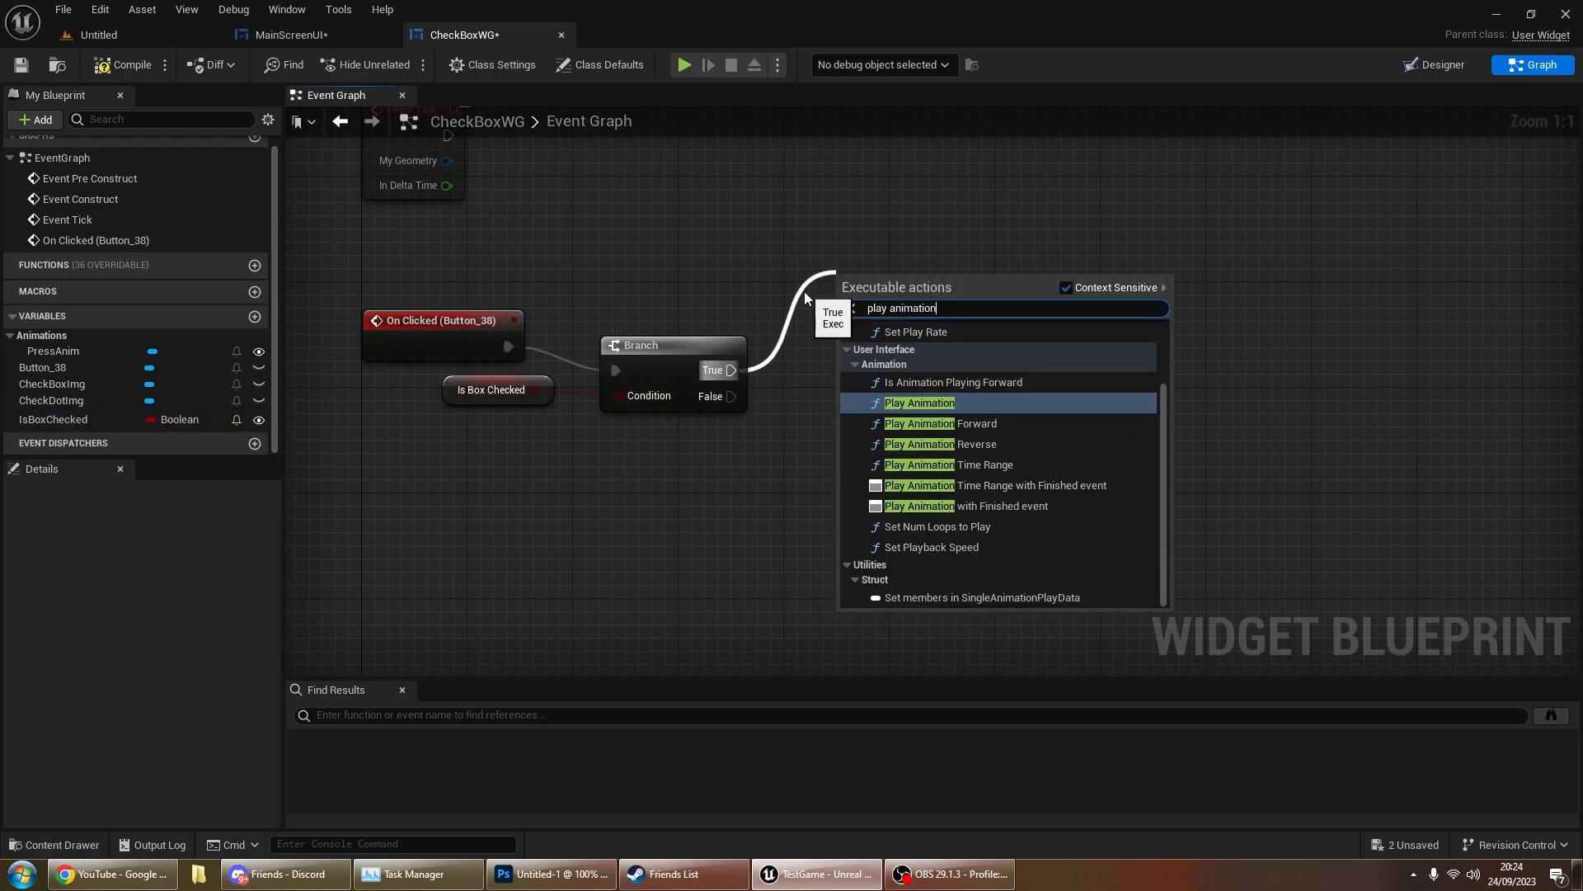
{"action": "key", "text": "Return"}
{"action": "left_click", "coordinate": [918, 416]}
{"action": "left_click", "coordinate": [902, 441]}
{"action": "left_click_drag", "start_coordinate": [968, 216], "coordinate": [1100, 165]}
Step: Add a second Play Animation node on the Branch's False output
{"action": "right_click_drag", "start_coordinate": [1100, 164], "coordinate": [918, 157]}
{"action": "left_click_drag", "start_coordinate": [550, 389], "coordinate": [733, 555]}
{"action": "type", "text": "play animation"}
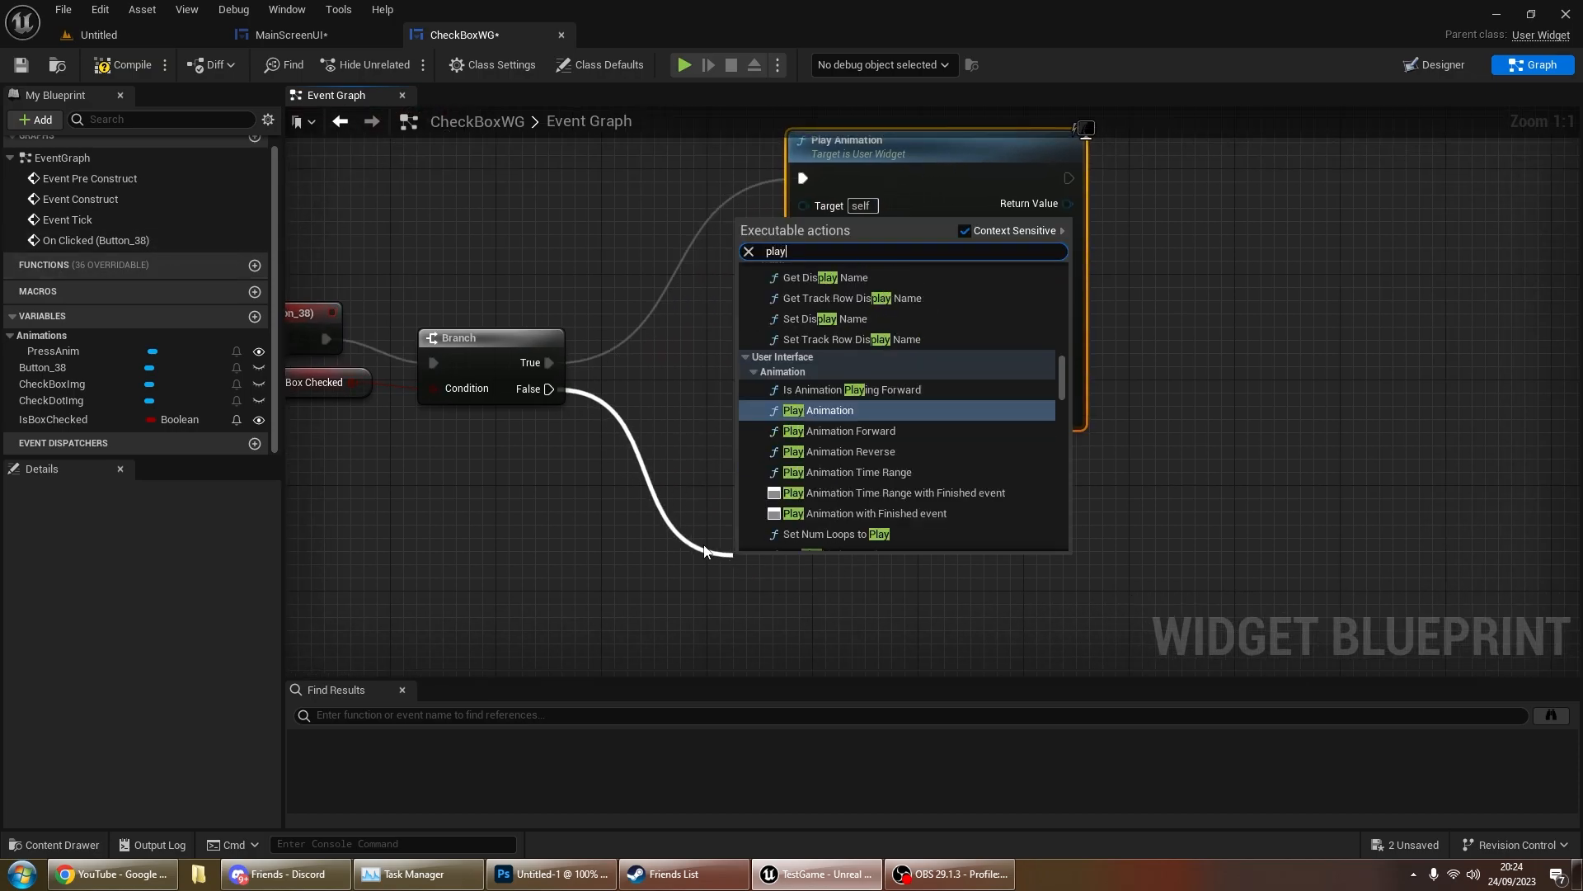
{"action": "key", "text": "Return"}
Step: Connect PressAnim to the In Animation input of both Play Animation nodes
{"action": "left_click_drag", "start_coordinate": [47, 352], "coordinate": [833, 251]}
{"action": "right_click_drag", "start_coordinate": [749, 320], "coordinate": [679, 216]}
{"action": "left_click_drag", "start_coordinate": [631, 137], "coordinate": [683, 562]}
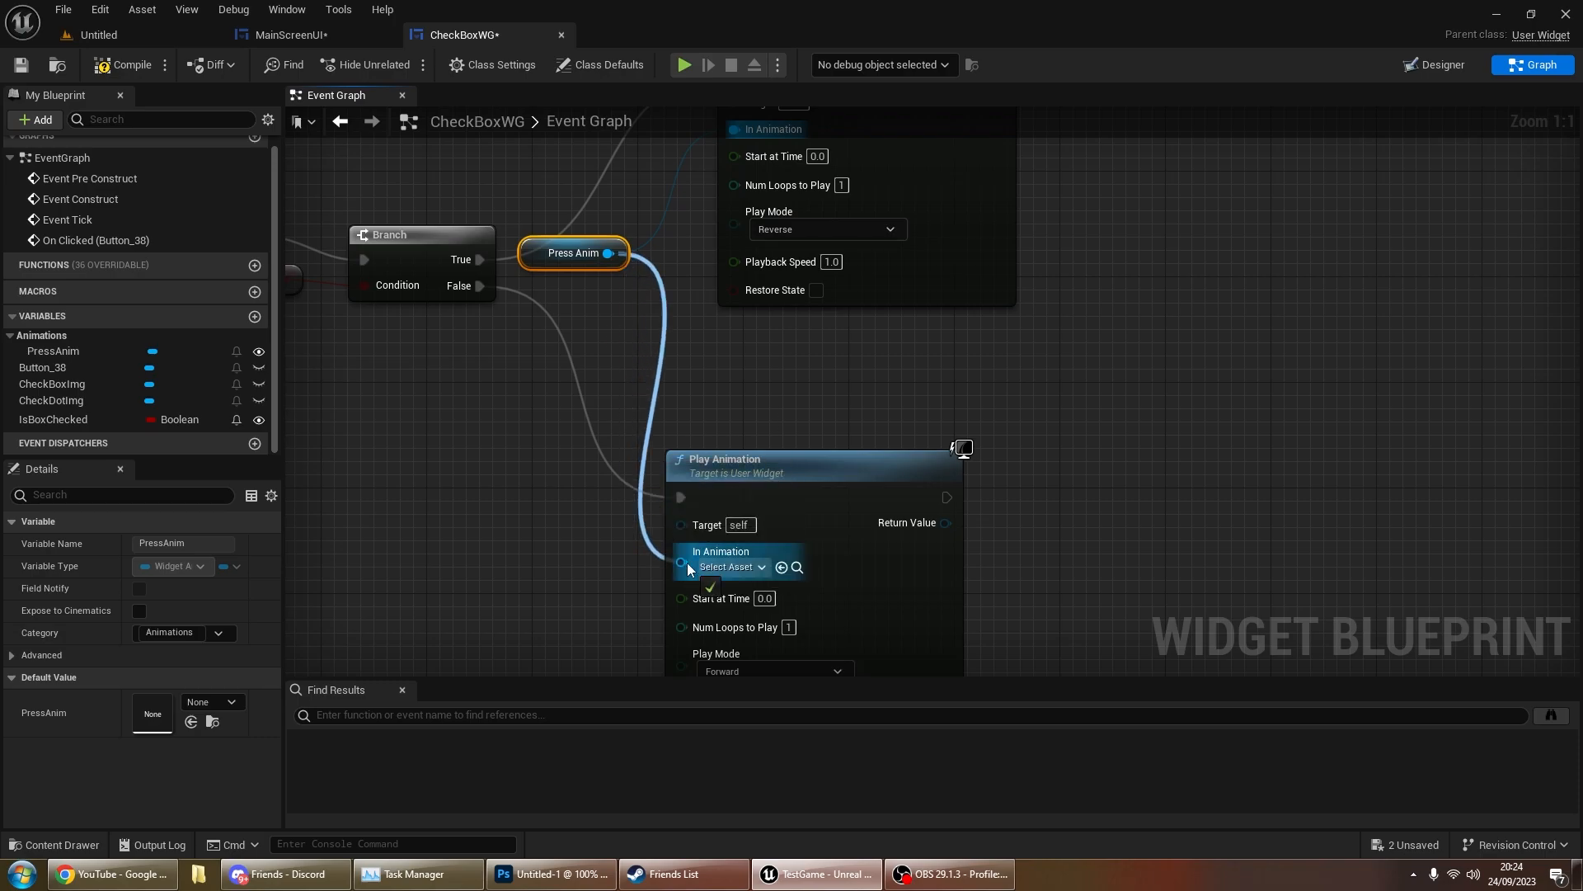
{"action": "left_click", "coordinate": [696, 287]}
{"action": "right_click_drag", "start_coordinate": [696, 286], "coordinate": [822, 484]}
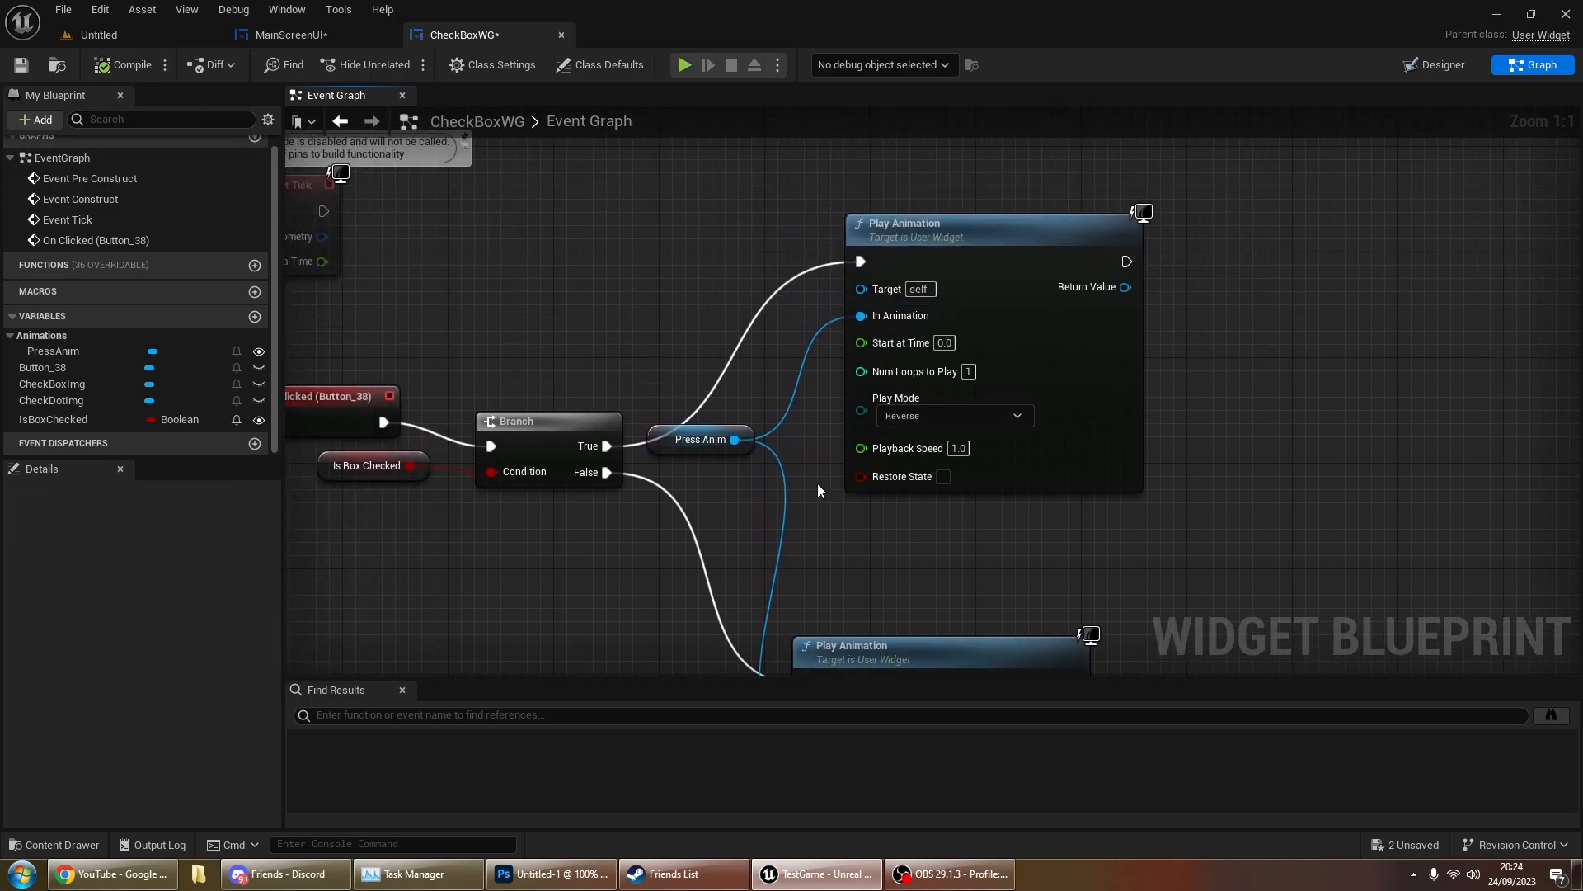
Step: Place a Check Box WG widget at the upper-left of the MainScreenUI canvas and size it 70 by 35
{"action": "left_click", "coordinate": [320, 39]}
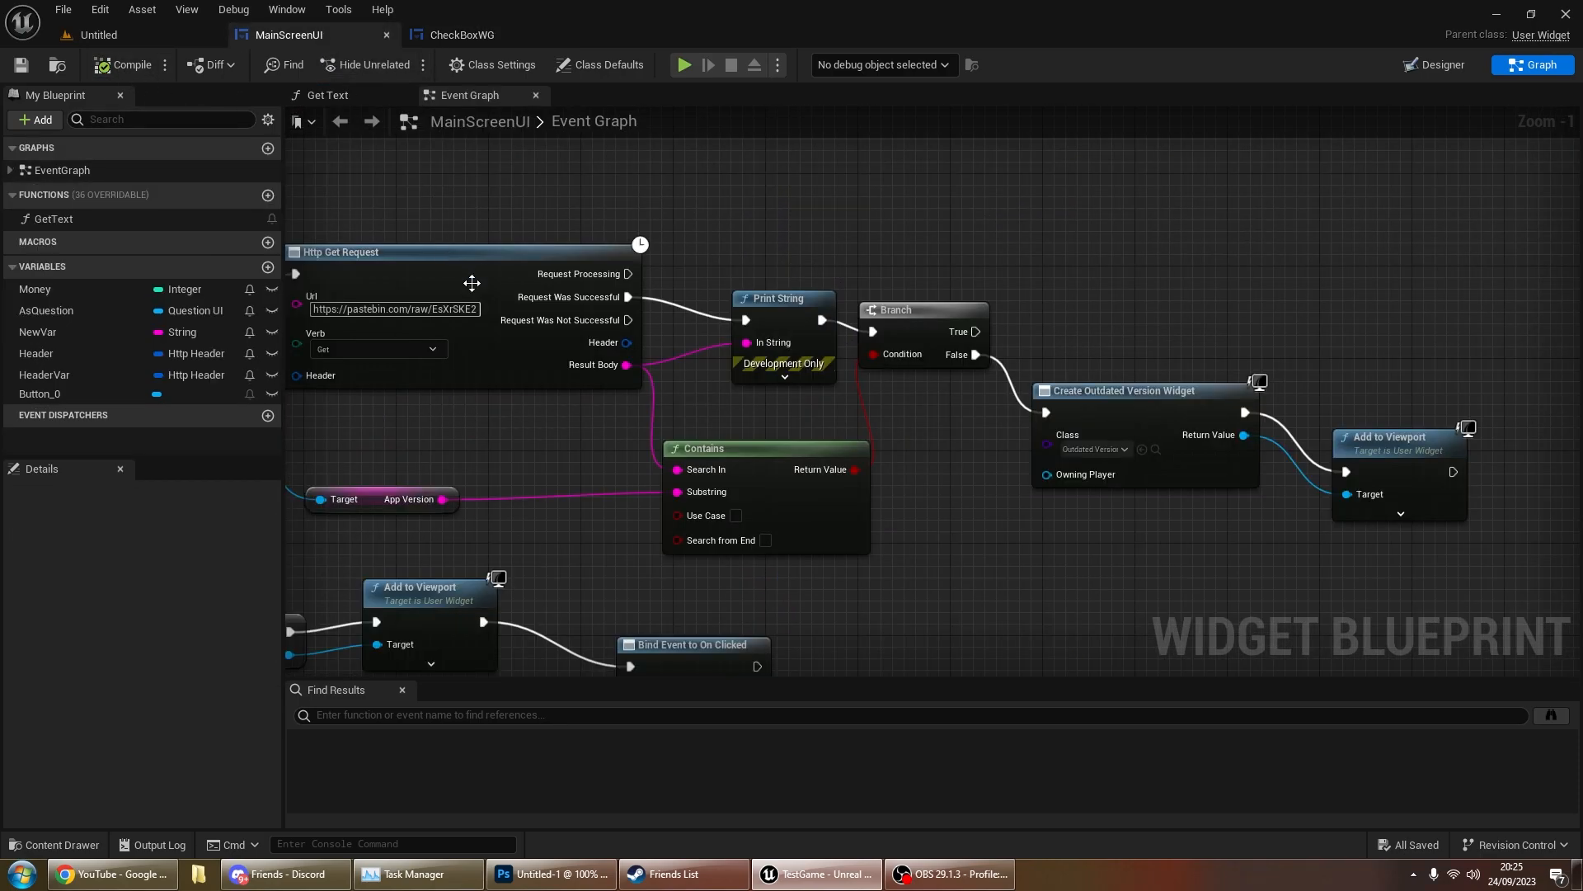
{"action": "left_click", "coordinate": [1435, 65]}
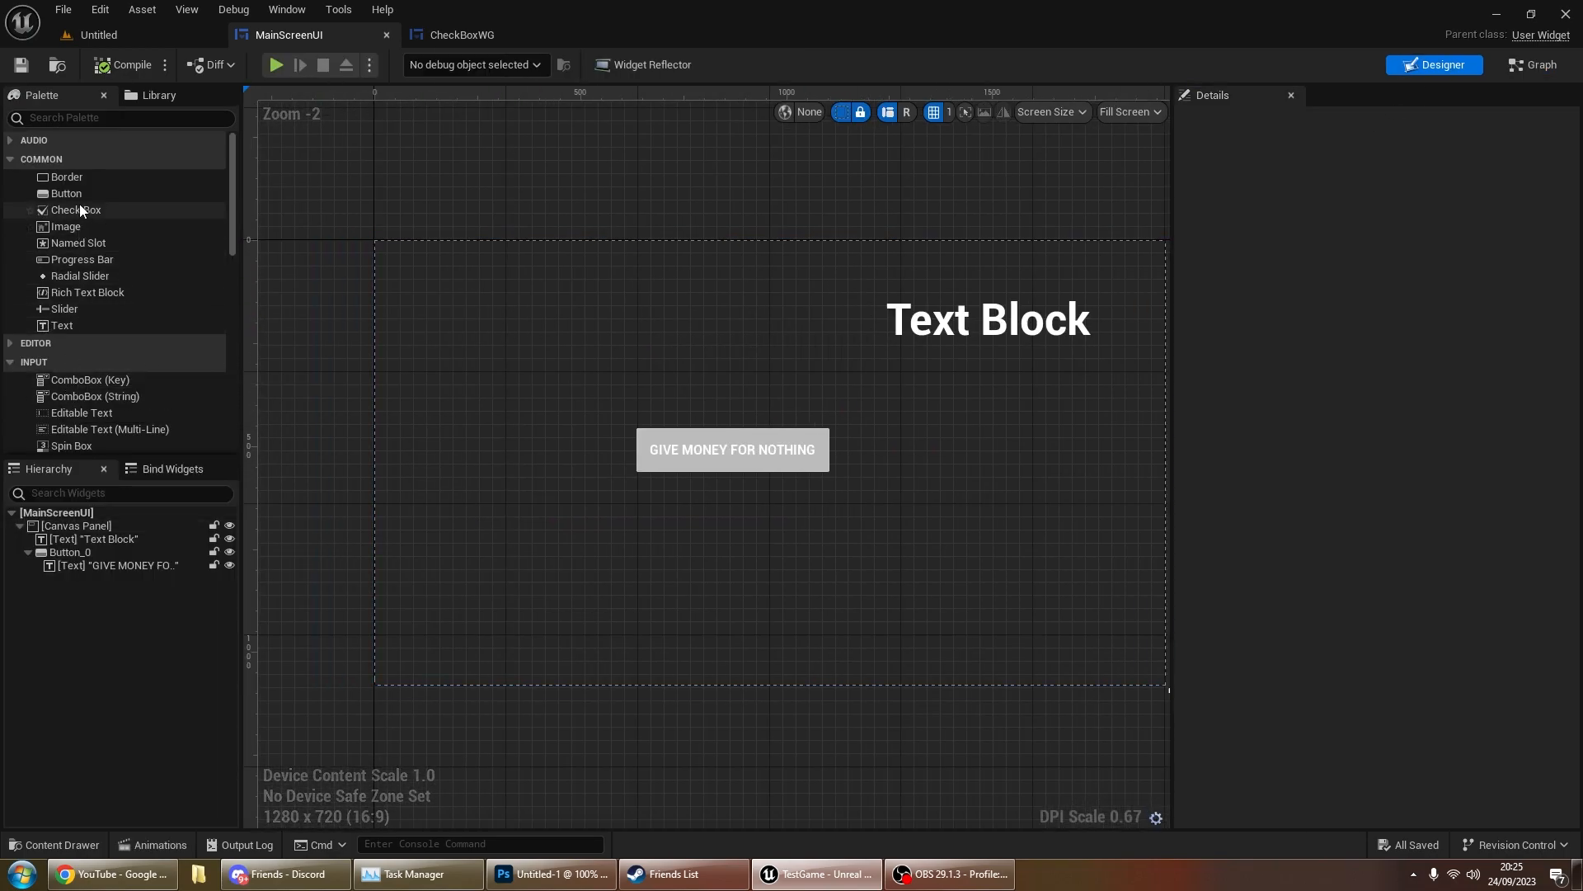
{"action": "scroll", "coordinate": [71, 314], "scroll_direction": "down", "scroll_amount": 10}
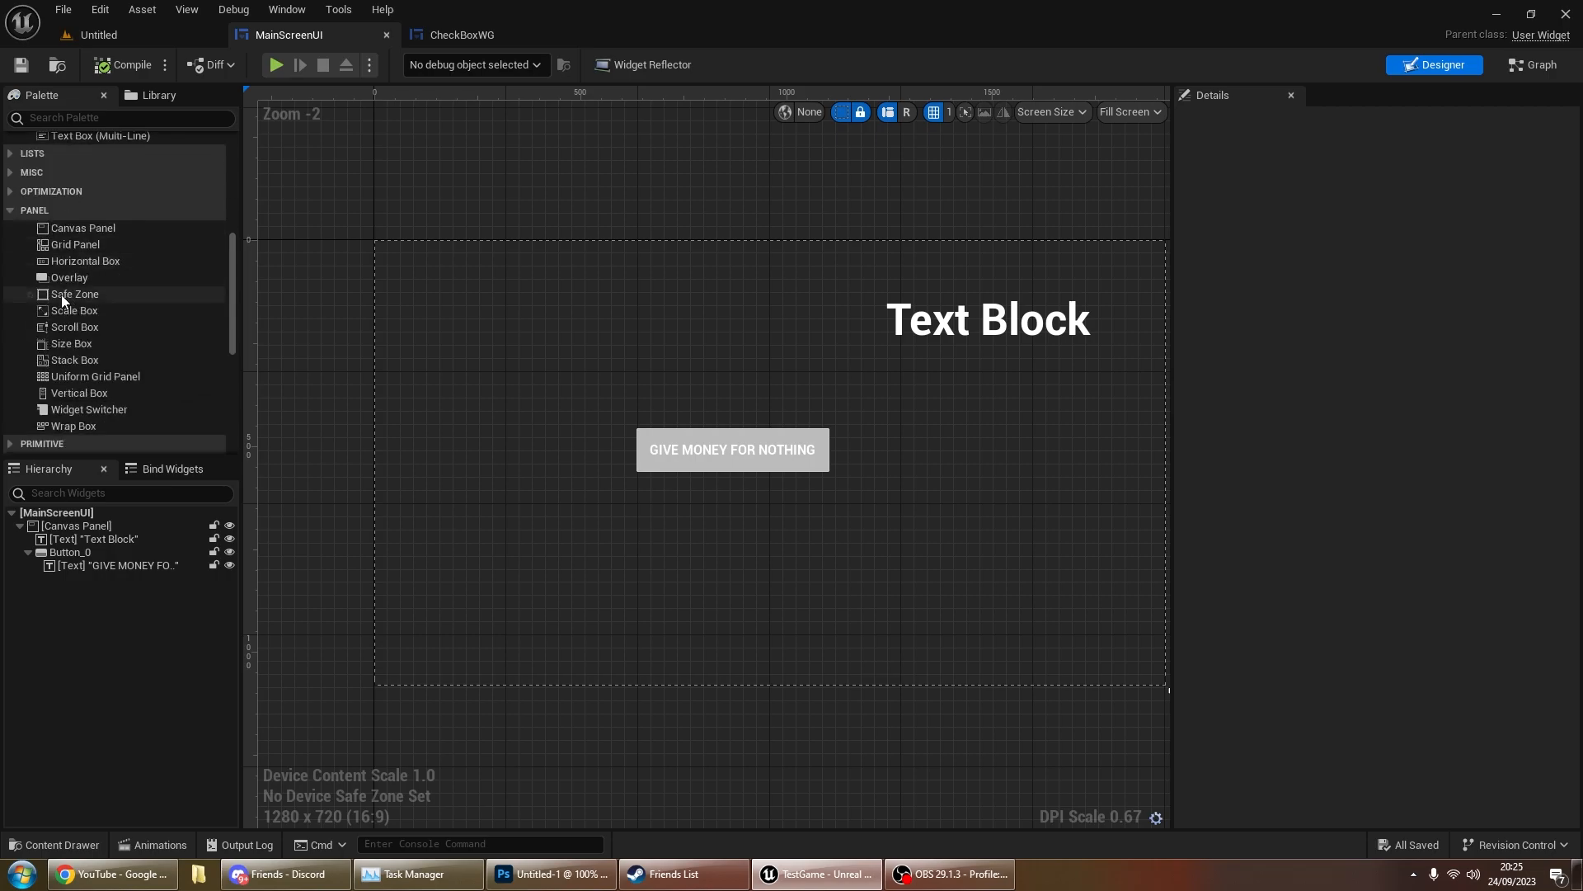
{"action": "scroll", "coordinate": [71, 313], "scroll_direction": "down", "scroll_amount": 3}
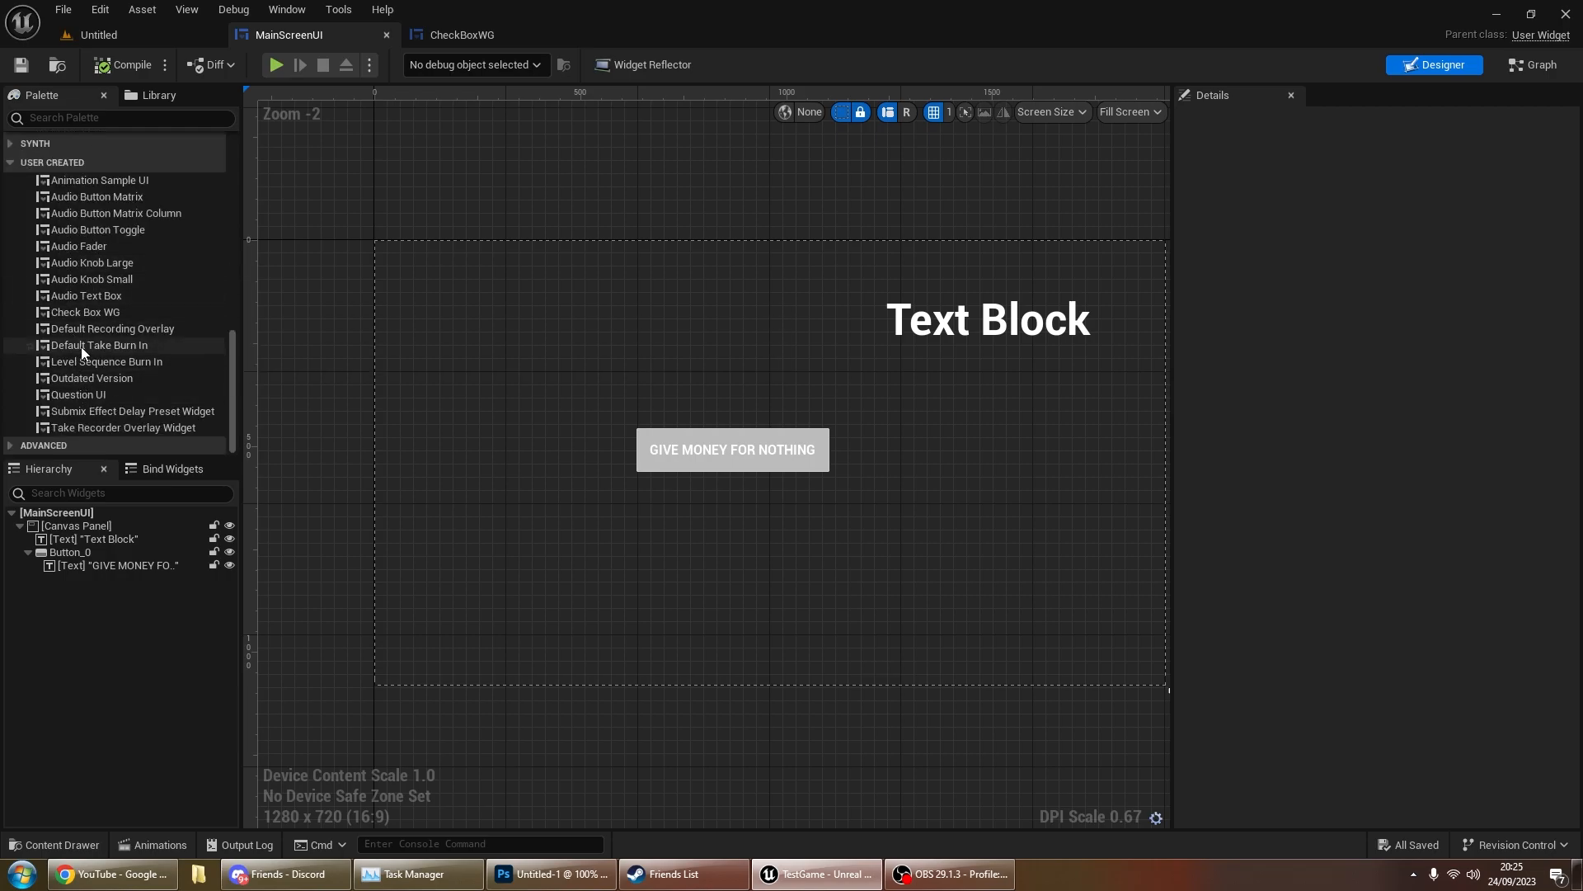
{"action": "left_click", "coordinate": [133, 312]}
{"action": "left_click_drag", "start_coordinate": [133, 312], "coordinate": [439, 305]}
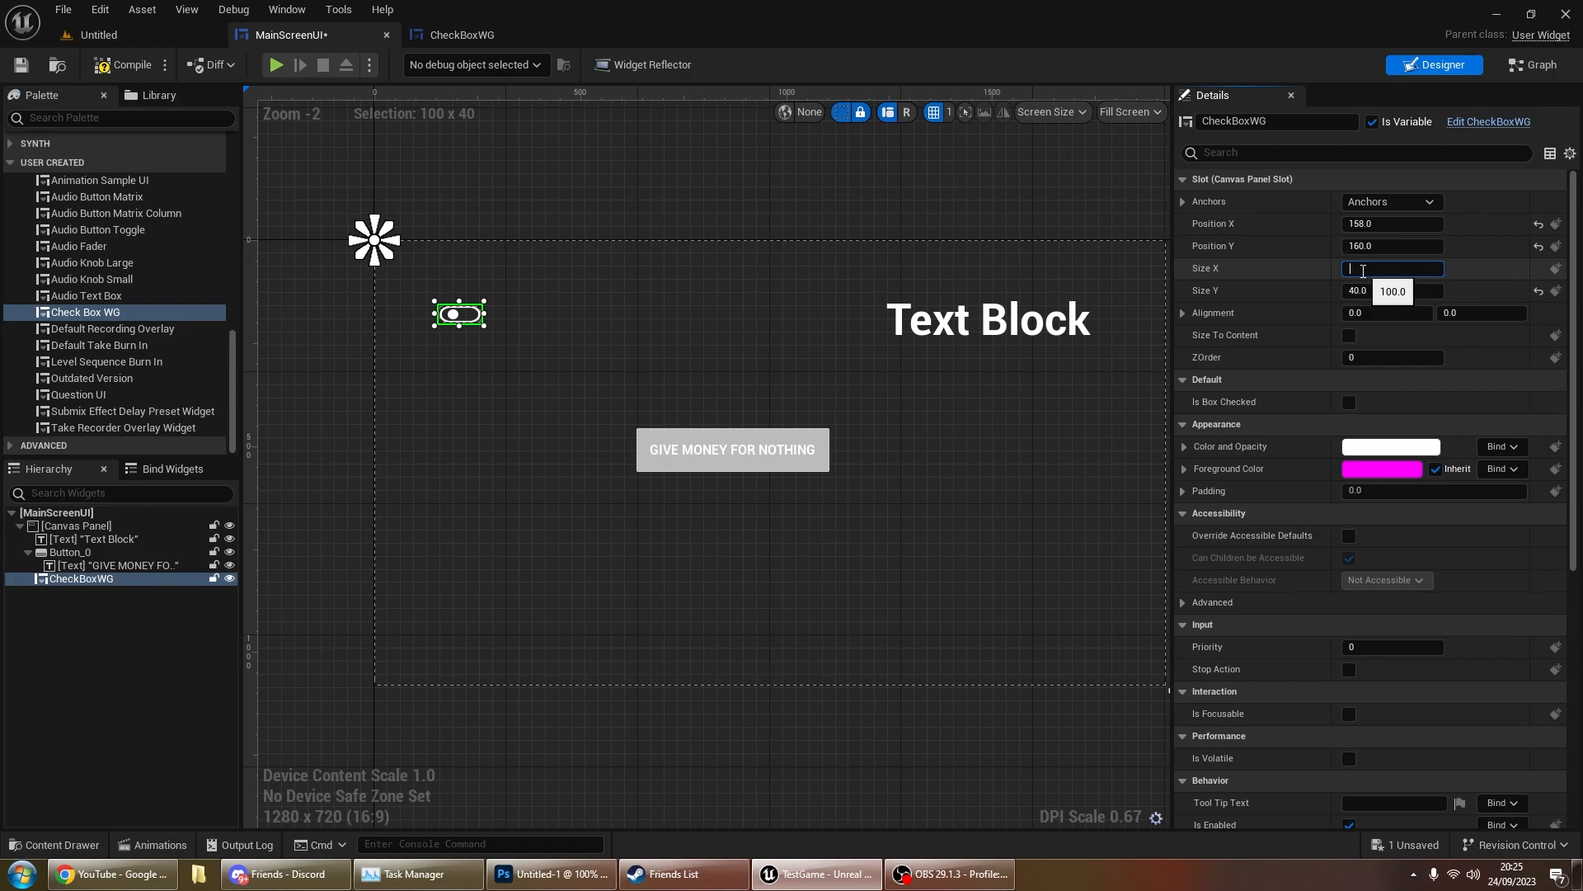
{"action": "type", "text": "70"}
{"action": "key", "text": "Return"}
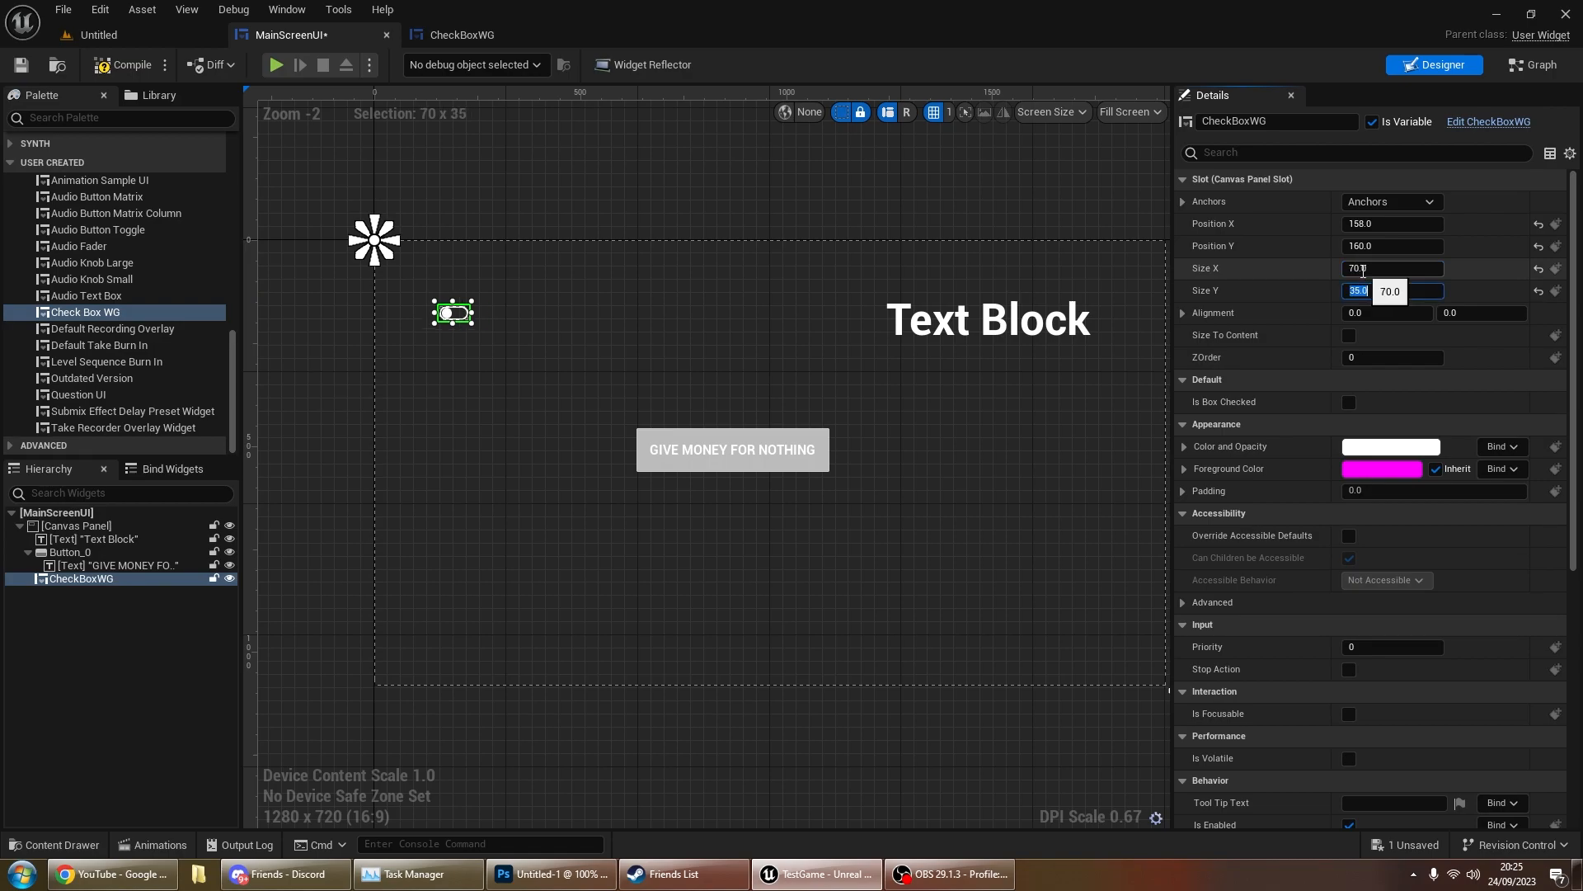
Step: Duplicate the check box widget twice and stack the copies below the original
{"action": "scroll", "coordinate": [437, 307], "scroll_direction": "up", "scroll_amount": 9}
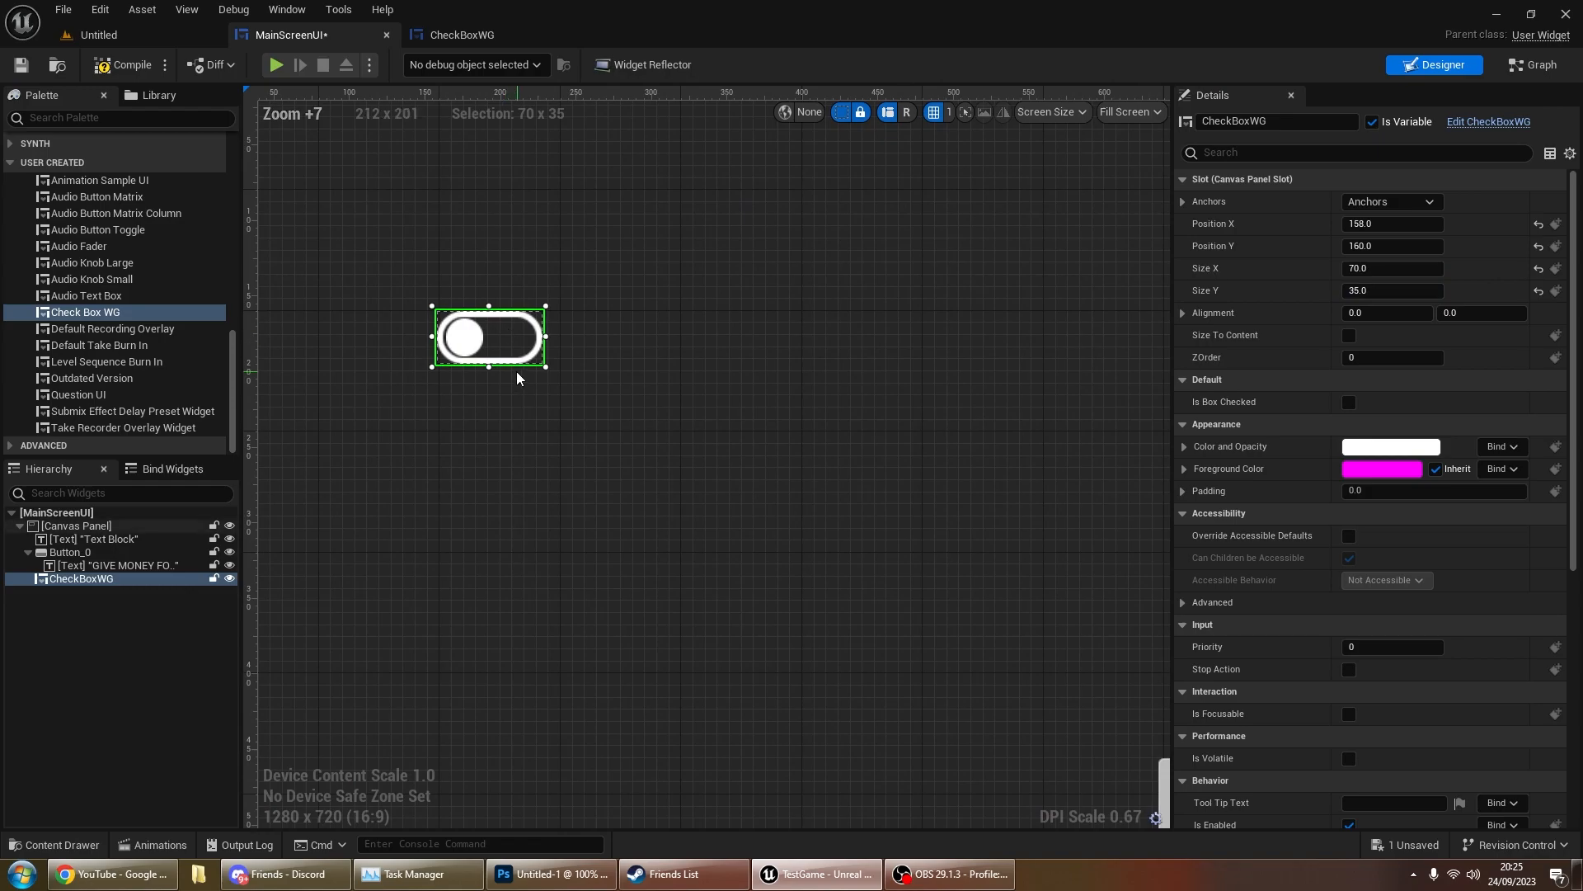
{"action": "key", "text": "ctrl+d"}
{"action": "left_click_drag", "start_coordinate": [520, 386], "coordinate": [490, 462]}
{"action": "key", "text": "ctrl+d"}
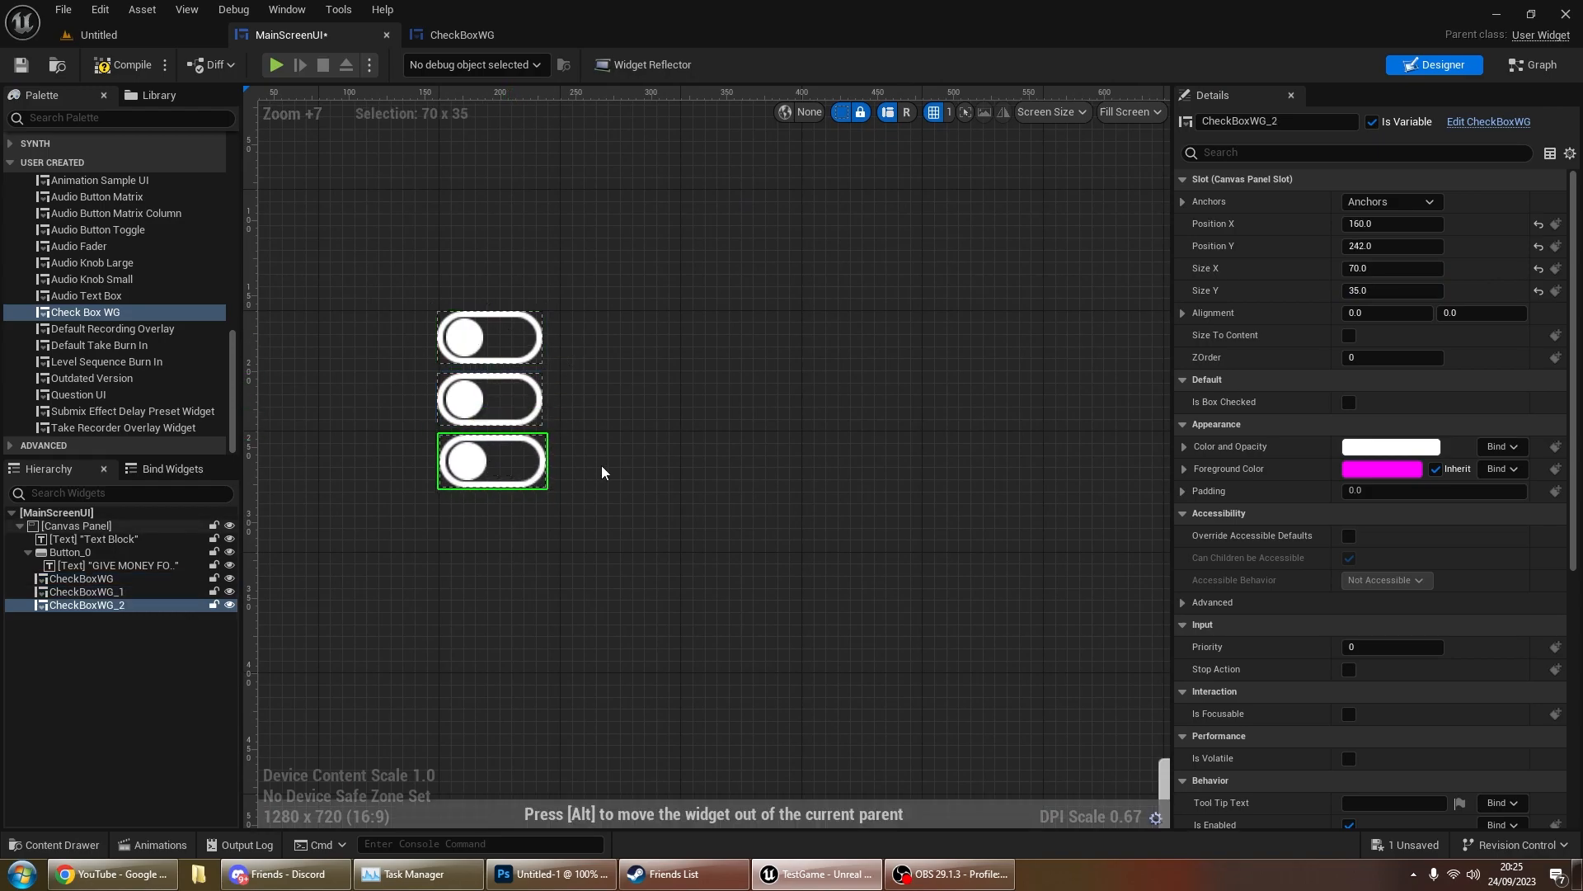
{"action": "left_click", "coordinate": [569, 471]}
Step: Play the Untitled level, toggle the three check boxes to test their animation, and stop the session
{"action": "scroll", "coordinate": [536, 371], "scroll_direction": "down", "scroll_amount": 8}
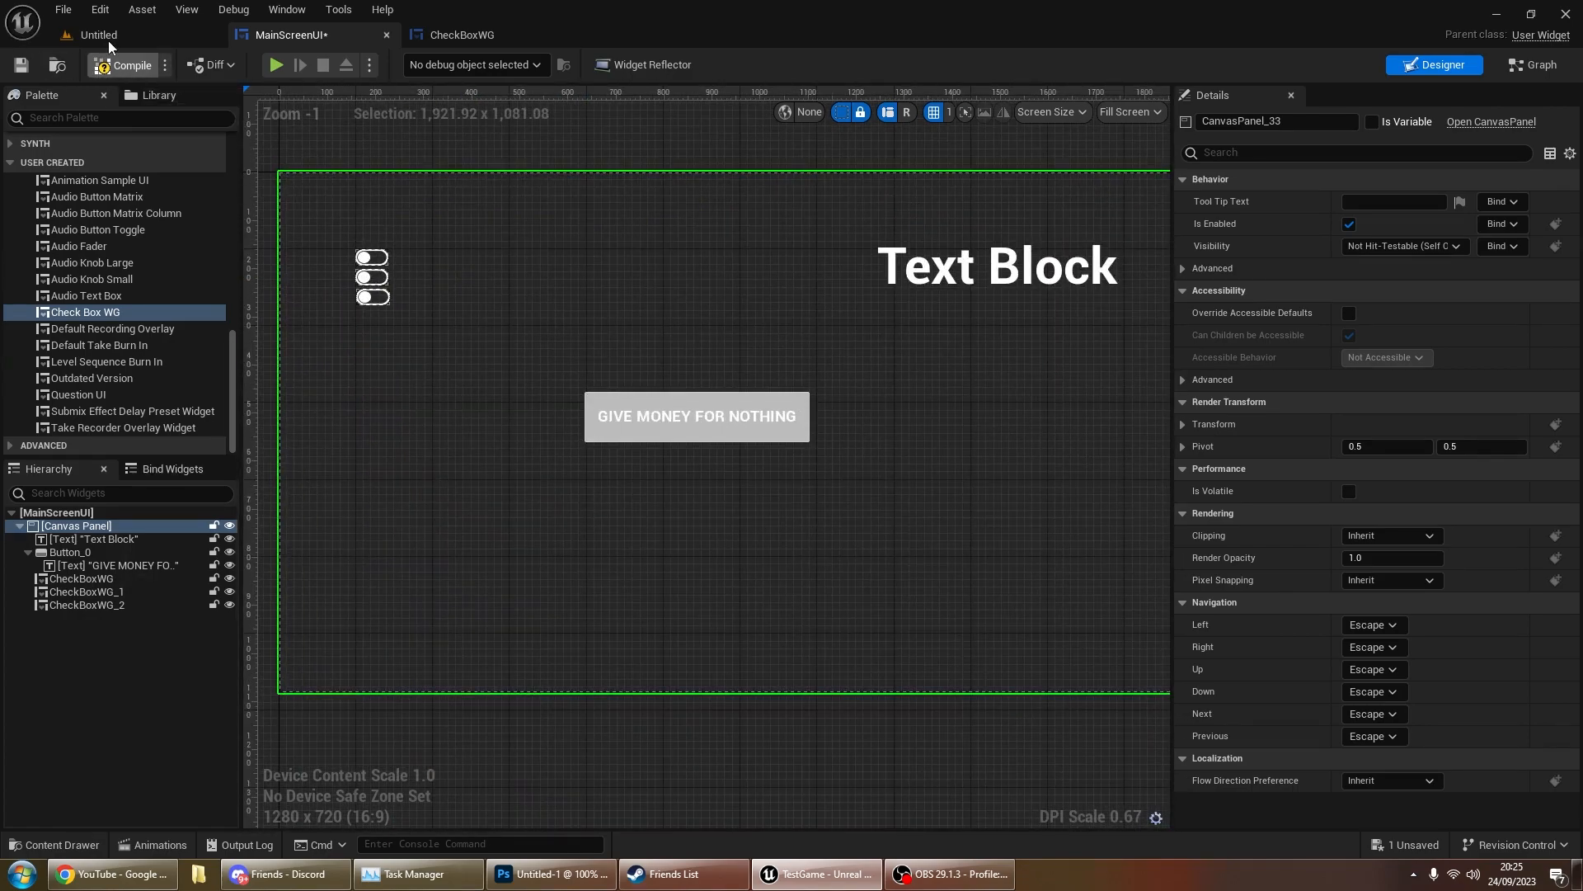
{"action": "left_click", "coordinate": [107, 38]}
{"action": "left_click", "coordinate": [404, 63]}
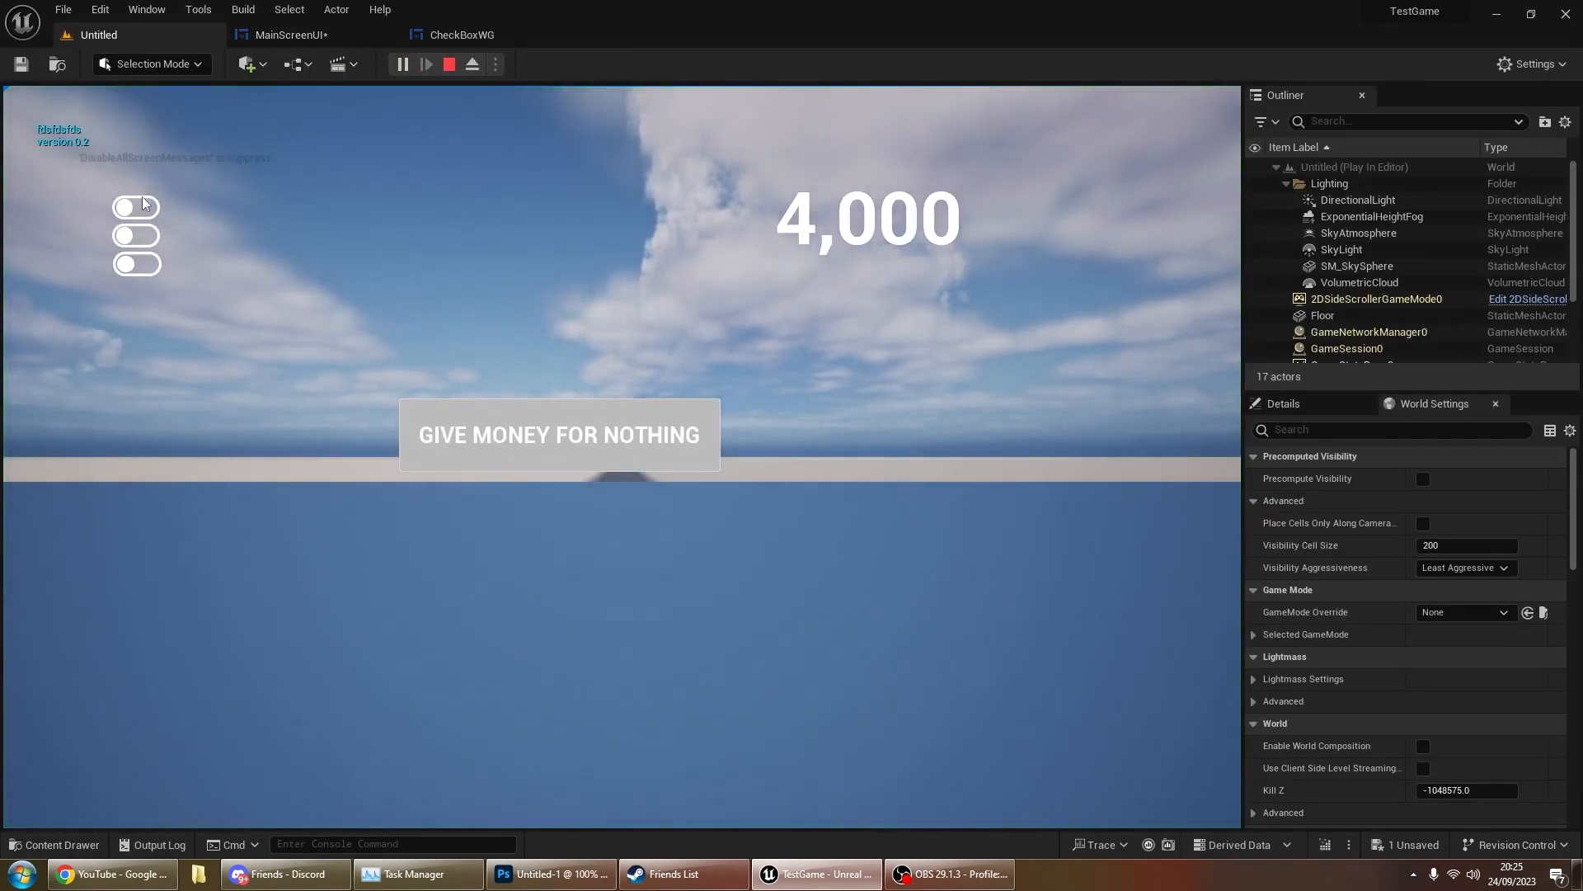
{"action": "left_click", "coordinate": [134, 264]}
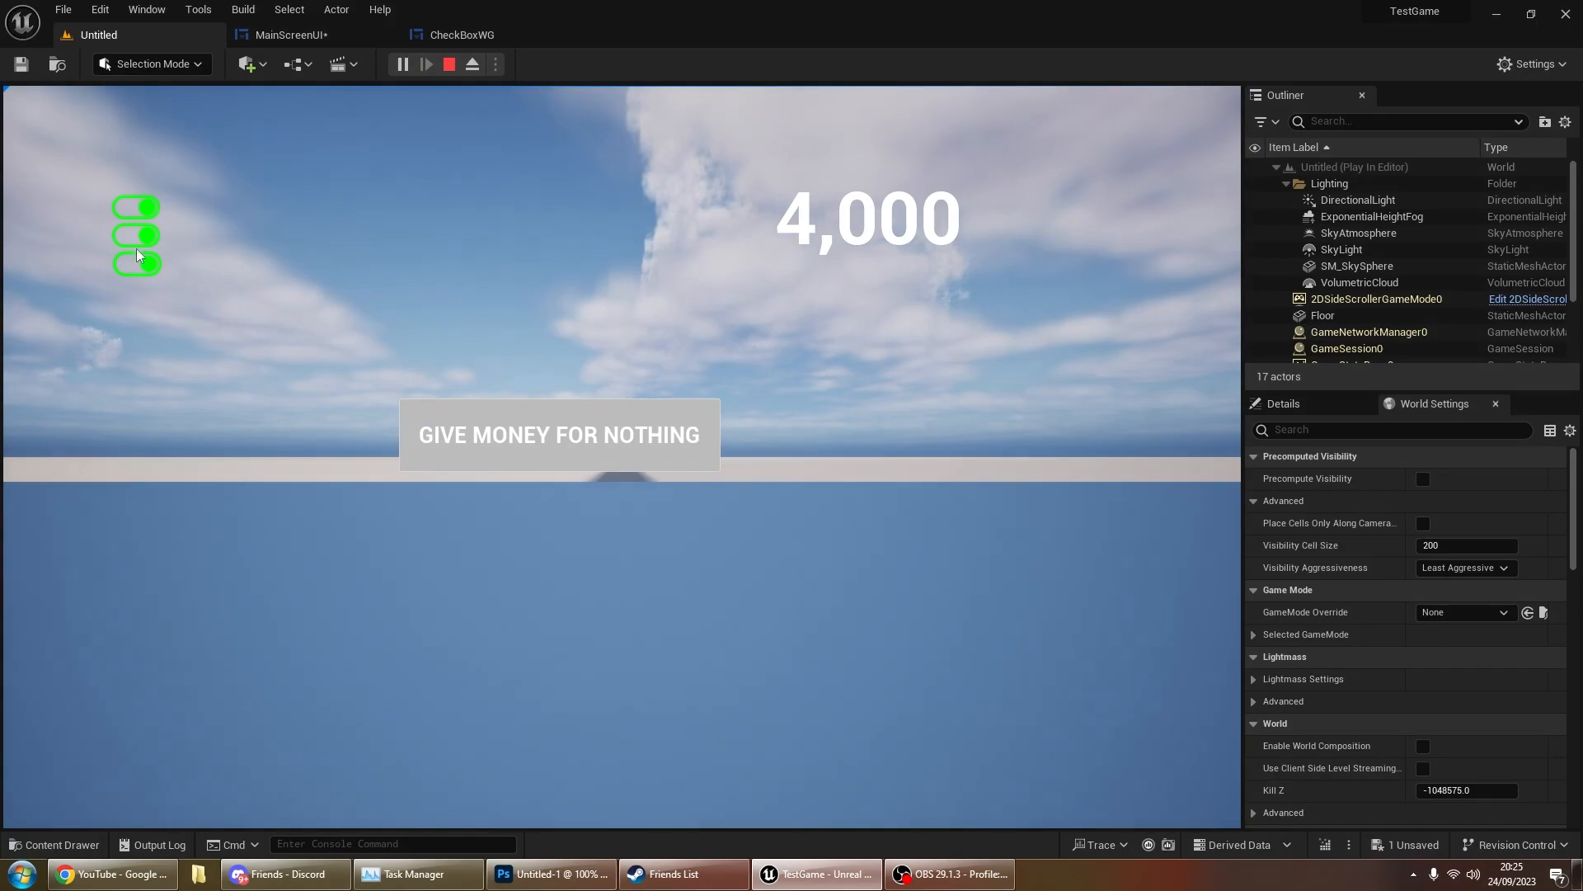
{"action": "left_click", "coordinate": [450, 64]}
Step: In CheckBoxWG's graph, set IsBoxChecked to false after the reverse Play Animation node
{"action": "left_click", "coordinate": [462, 35]}
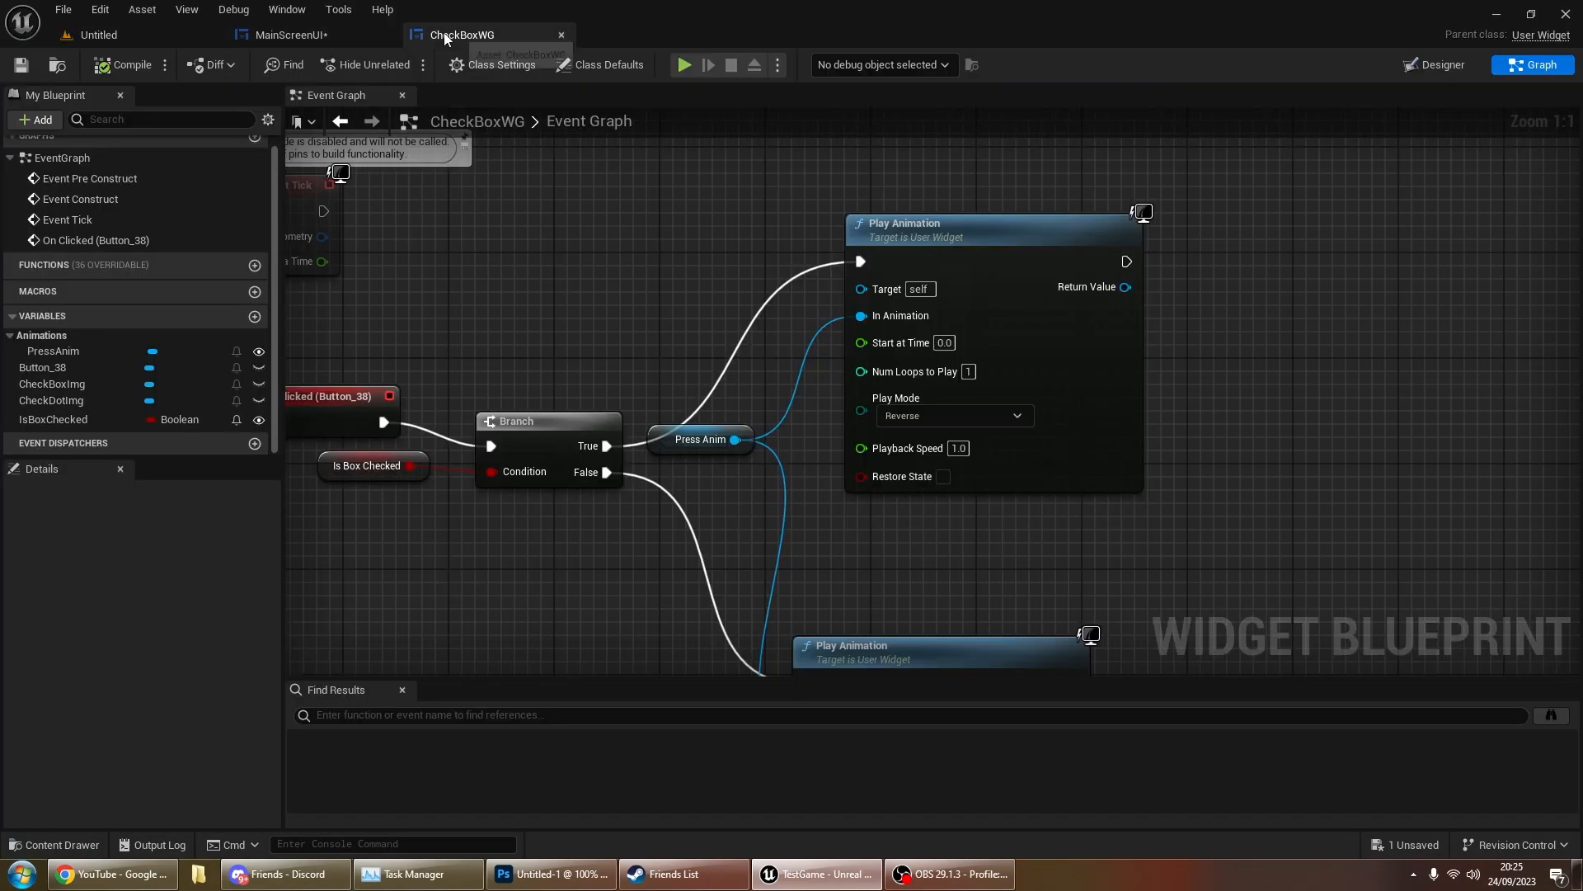
{"action": "right_click_drag", "start_coordinate": [1068, 280], "coordinate": [786, 202]}
{"action": "left_click_drag", "start_coordinate": [99, 419], "coordinate": [847, 175]}
{"action": "right_click_drag", "start_coordinate": [972, 359], "coordinate": [768, 360]}
{"action": "left_click_drag", "start_coordinate": [702, 178], "coordinate": [802, 177]}
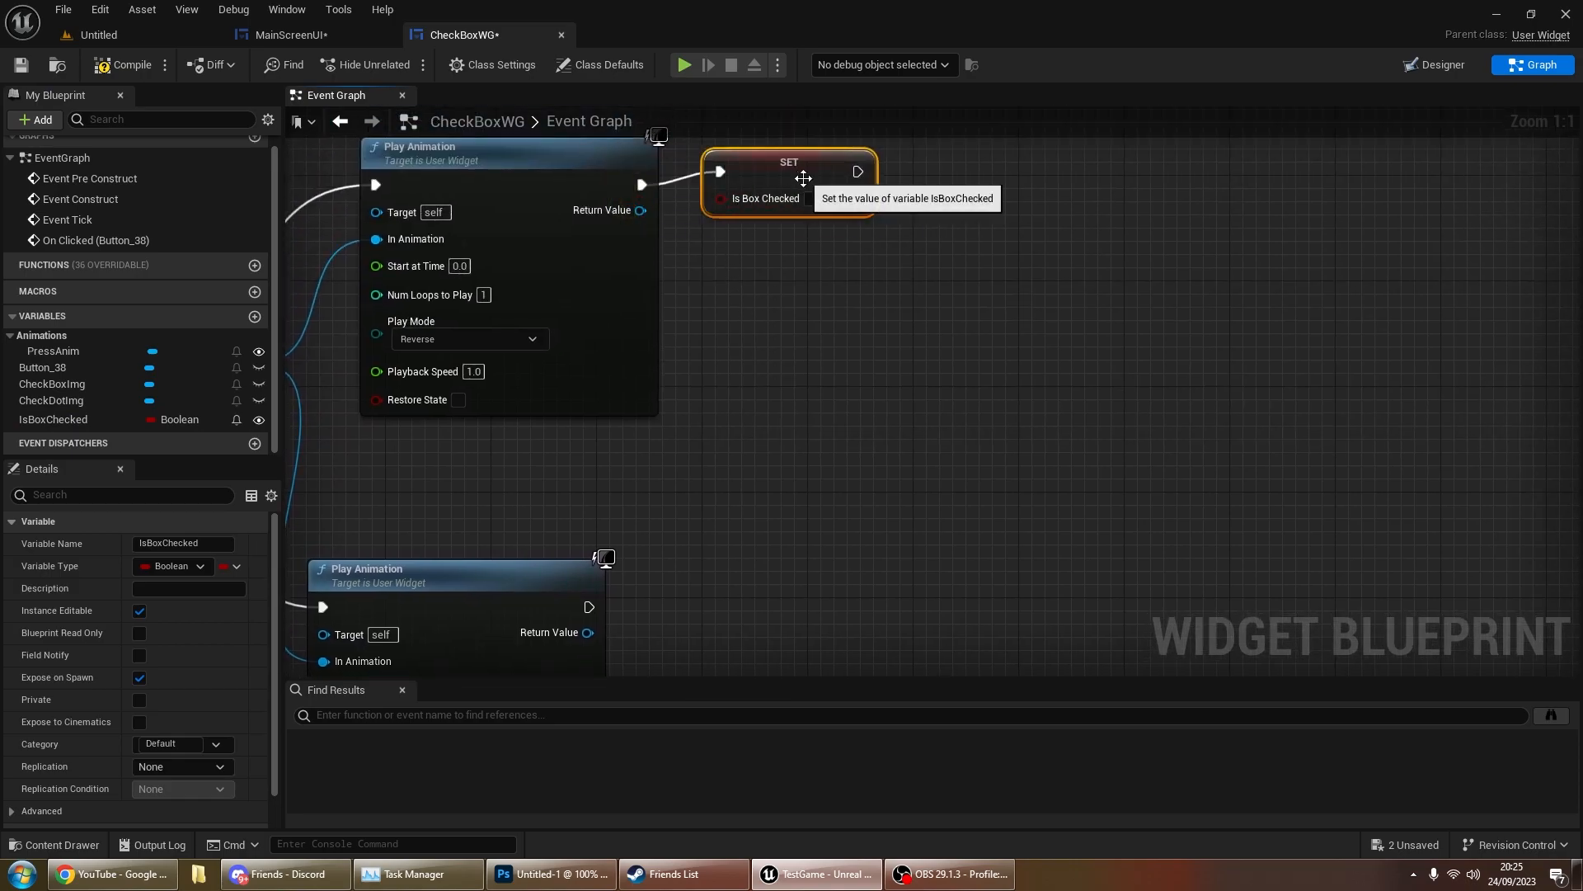
Step: Set IsBoxChecked to true after the forward Play Animation node on the False branch
{"action": "right_click_drag", "start_coordinate": [813, 264], "coordinate": [784, 269]}
{"action": "left_click", "coordinate": [142, 422]}
{"action": "left_click_drag", "start_coordinate": [106, 425], "coordinate": [729, 620]}
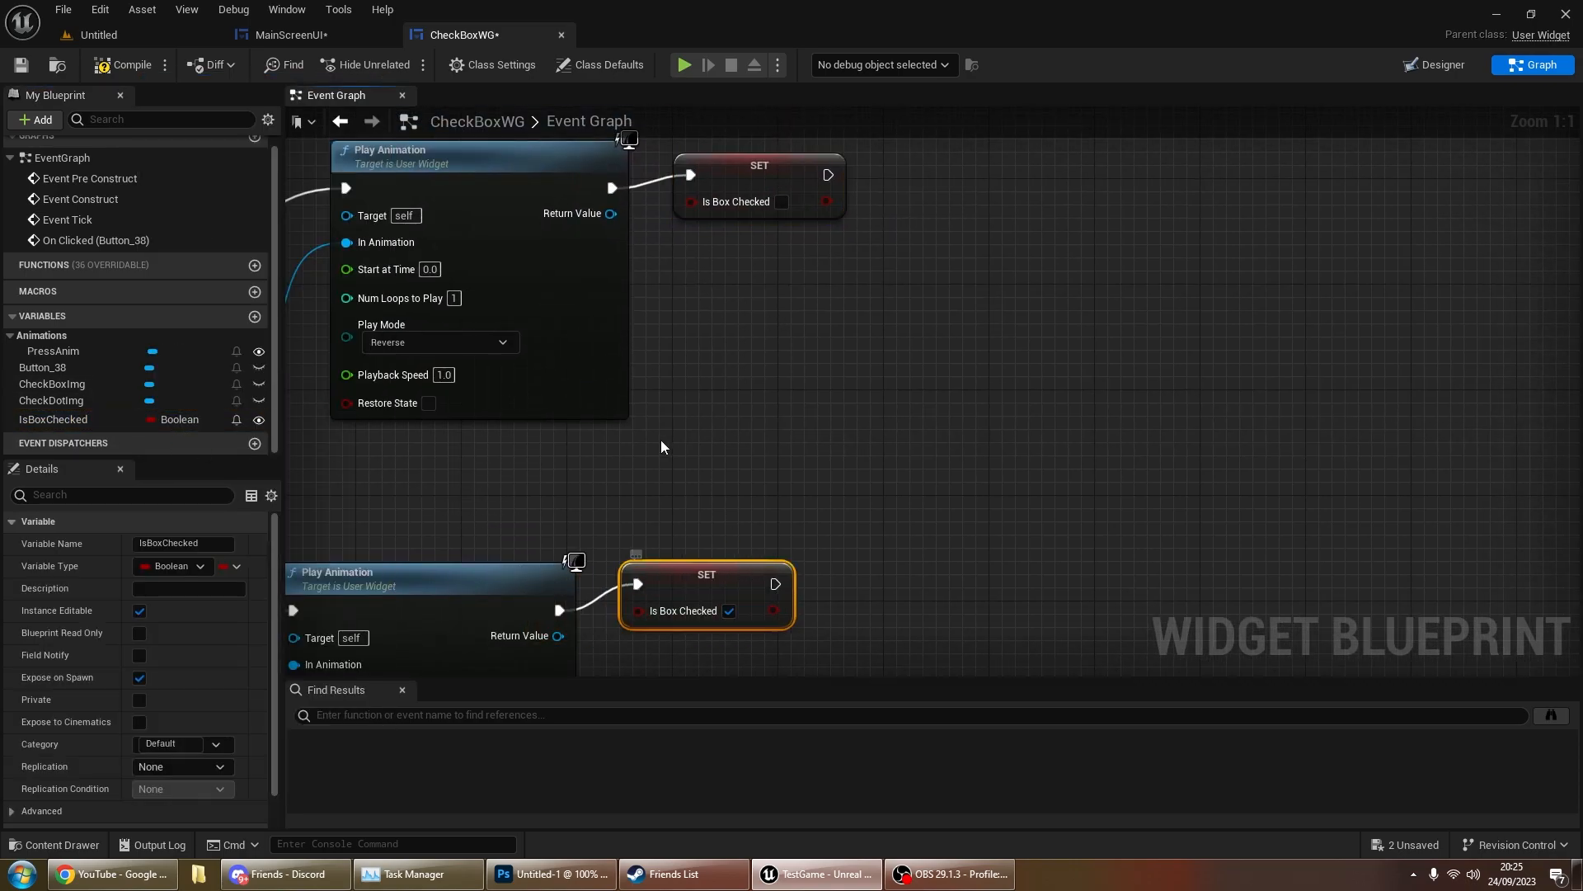
Step: Play the level again, switch the check boxes on and off, and stop the session
{"action": "left_click", "coordinate": [107, 28]}
{"action": "left_click", "coordinate": [403, 64]}
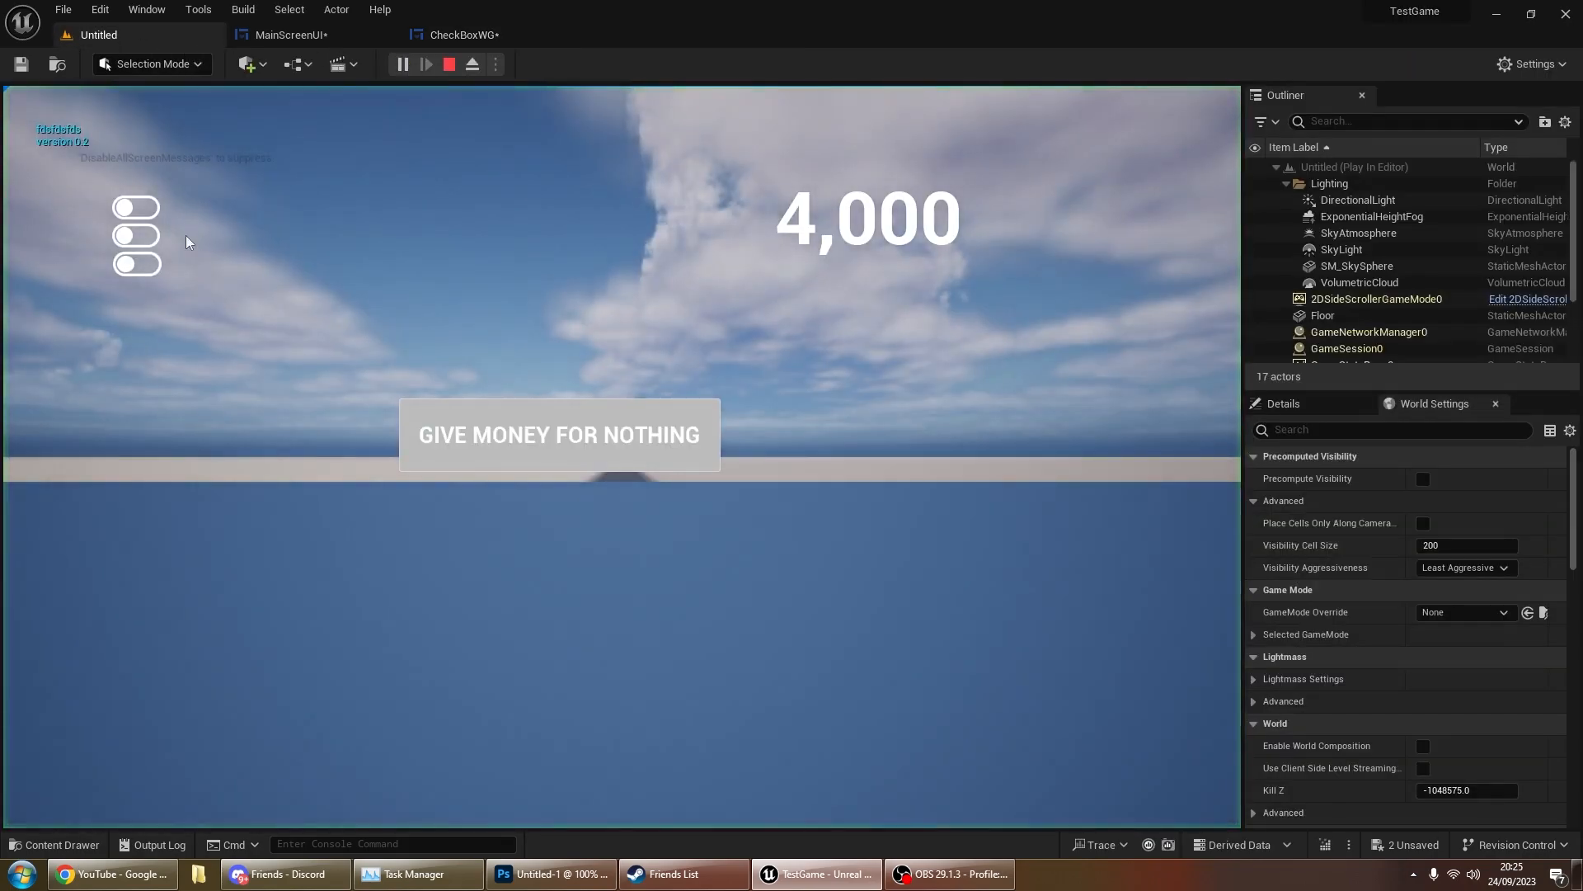
{"action": "left_click", "coordinate": [141, 213]}
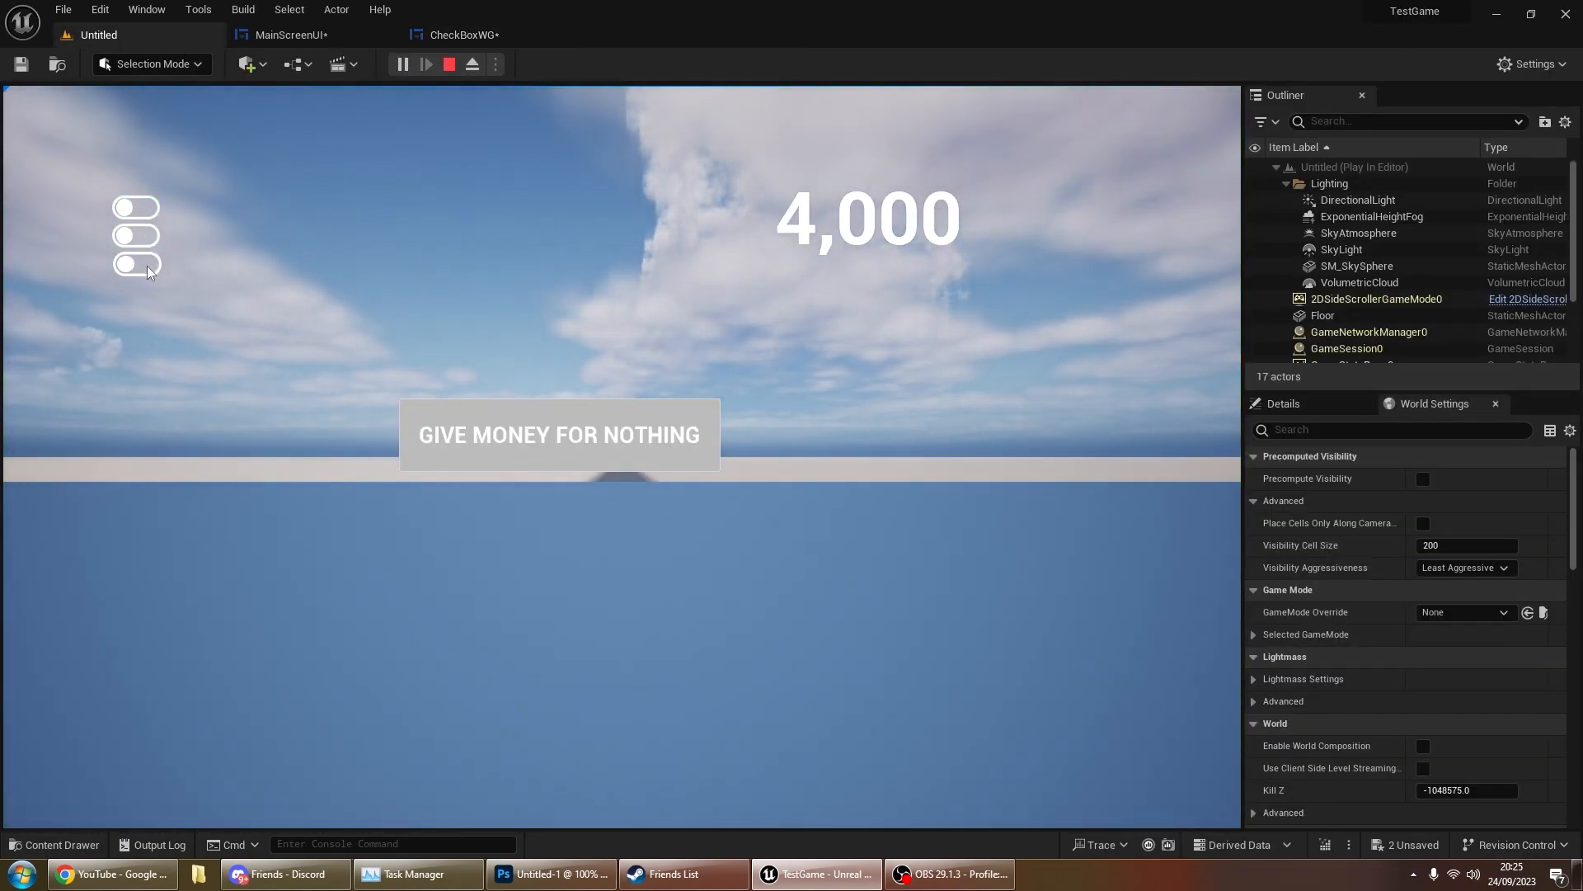
{"action": "left_click", "coordinate": [449, 64]}
Step: Add a Text widget beside the first check box in MainScreenUI and duplicate it for the other two
{"action": "left_click", "coordinate": [355, 35]}
{"action": "right_click_drag", "start_coordinate": [554, 248], "coordinate": [527, 231]}
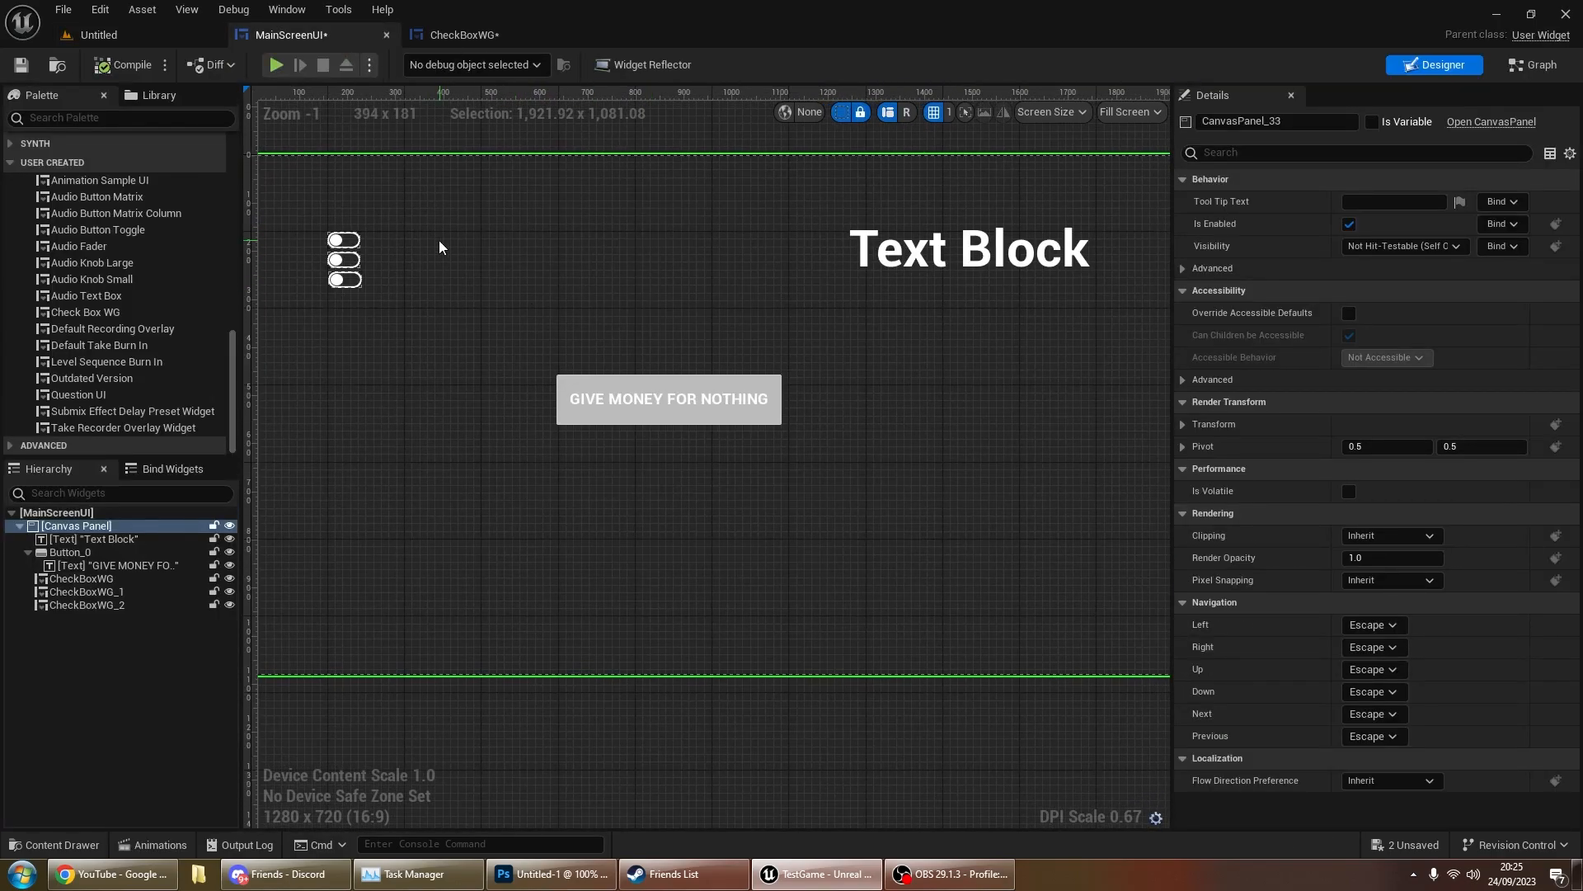
{"action": "scroll", "coordinate": [462, 256], "scroll_direction": "up", "scroll_amount": 5}
{"action": "scroll", "coordinate": [83, 282], "scroll_direction": "up", "scroll_amount": 8}
{"action": "left_click_drag", "start_coordinate": [73, 325], "coordinate": [480, 424]}
{"action": "key", "text": "ctrl+d"}
{"action": "key", "text": "ctrl+d"}
Step: Bind the first label's text to a new function that returns CheckBoxWG's Is Box Checked value
{"action": "left_click", "coordinate": [524, 352]}
{"action": "left_click", "coordinate": [1502, 403]}
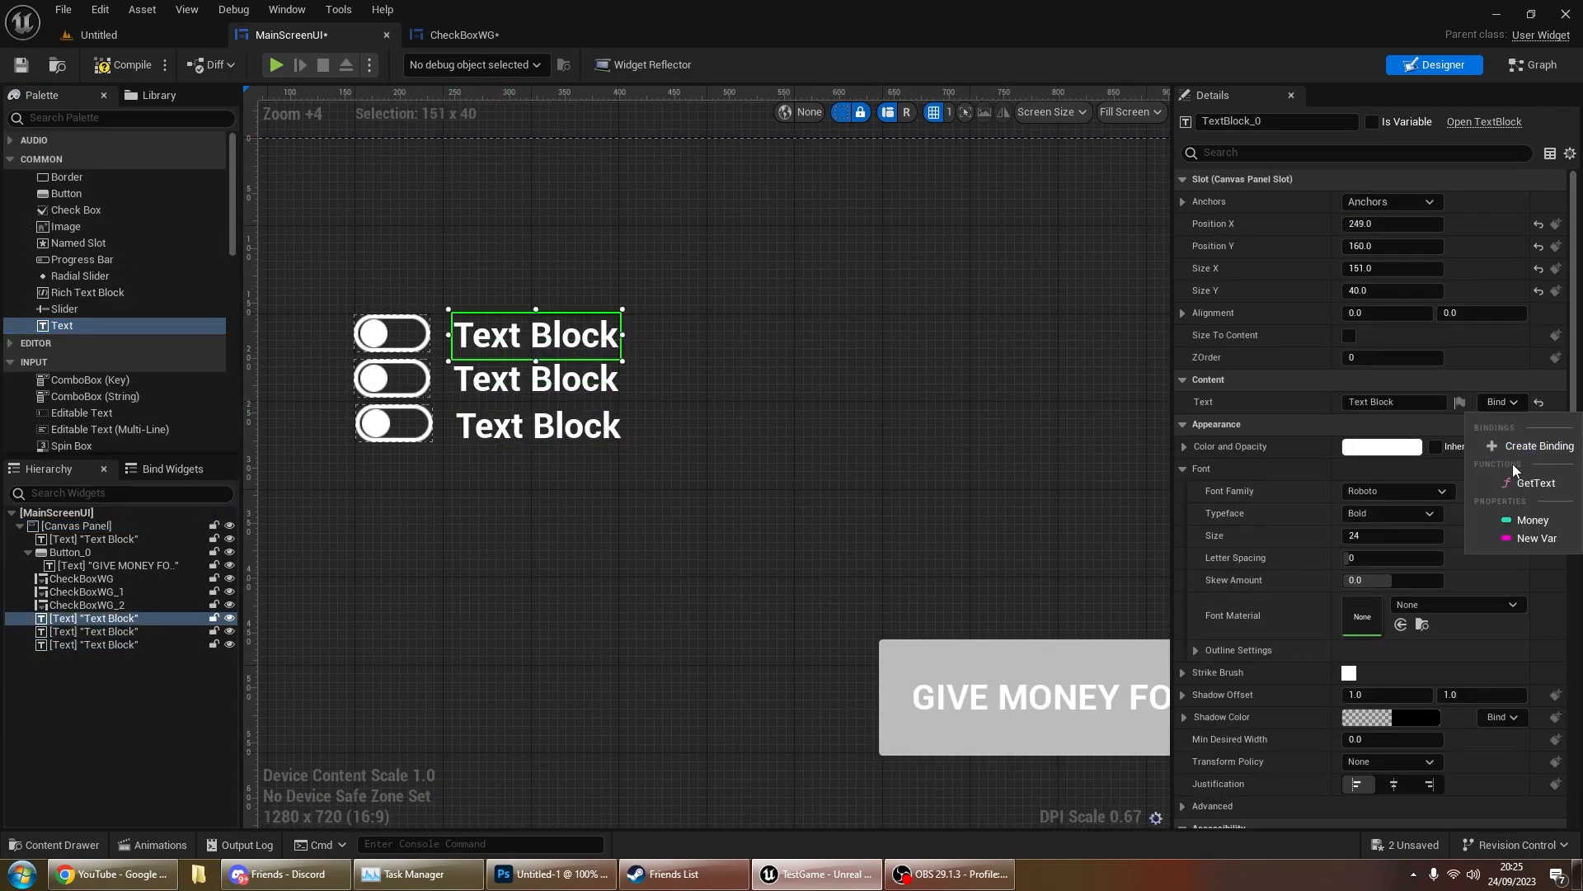
{"action": "left_click", "coordinate": [1526, 446]}
{"action": "right_click_drag", "start_coordinate": [852, 290], "coordinate": [837, 286]}
{"action": "scroll", "coordinate": [79, 415], "scroll_direction": "down", "scroll_amount": 2}
{"action": "left_click_drag", "start_coordinate": [72, 407], "coordinate": [700, 488]}
{"action": "left_click", "coordinate": [606, 496]}
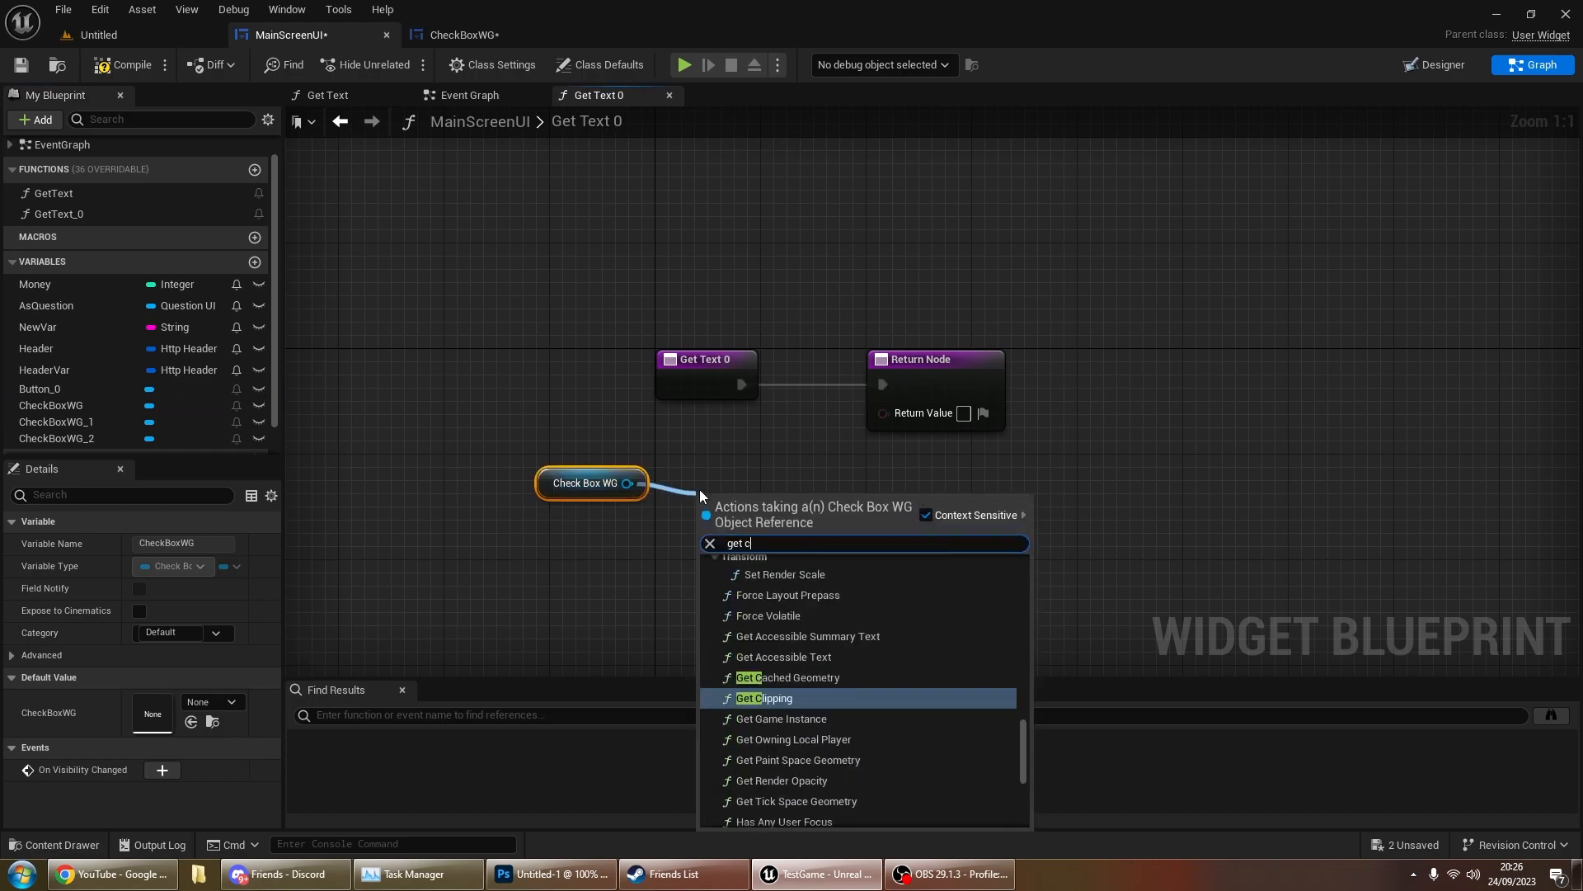
{"action": "left_click", "coordinate": [835, 627]}
{"action": "left_click_drag", "start_coordinate": [863, 496], "coordinate": [883, 412]}
{"action": "left_click_drag", "start_coordinate": [724, 438], "coordinate": [730, 447]}
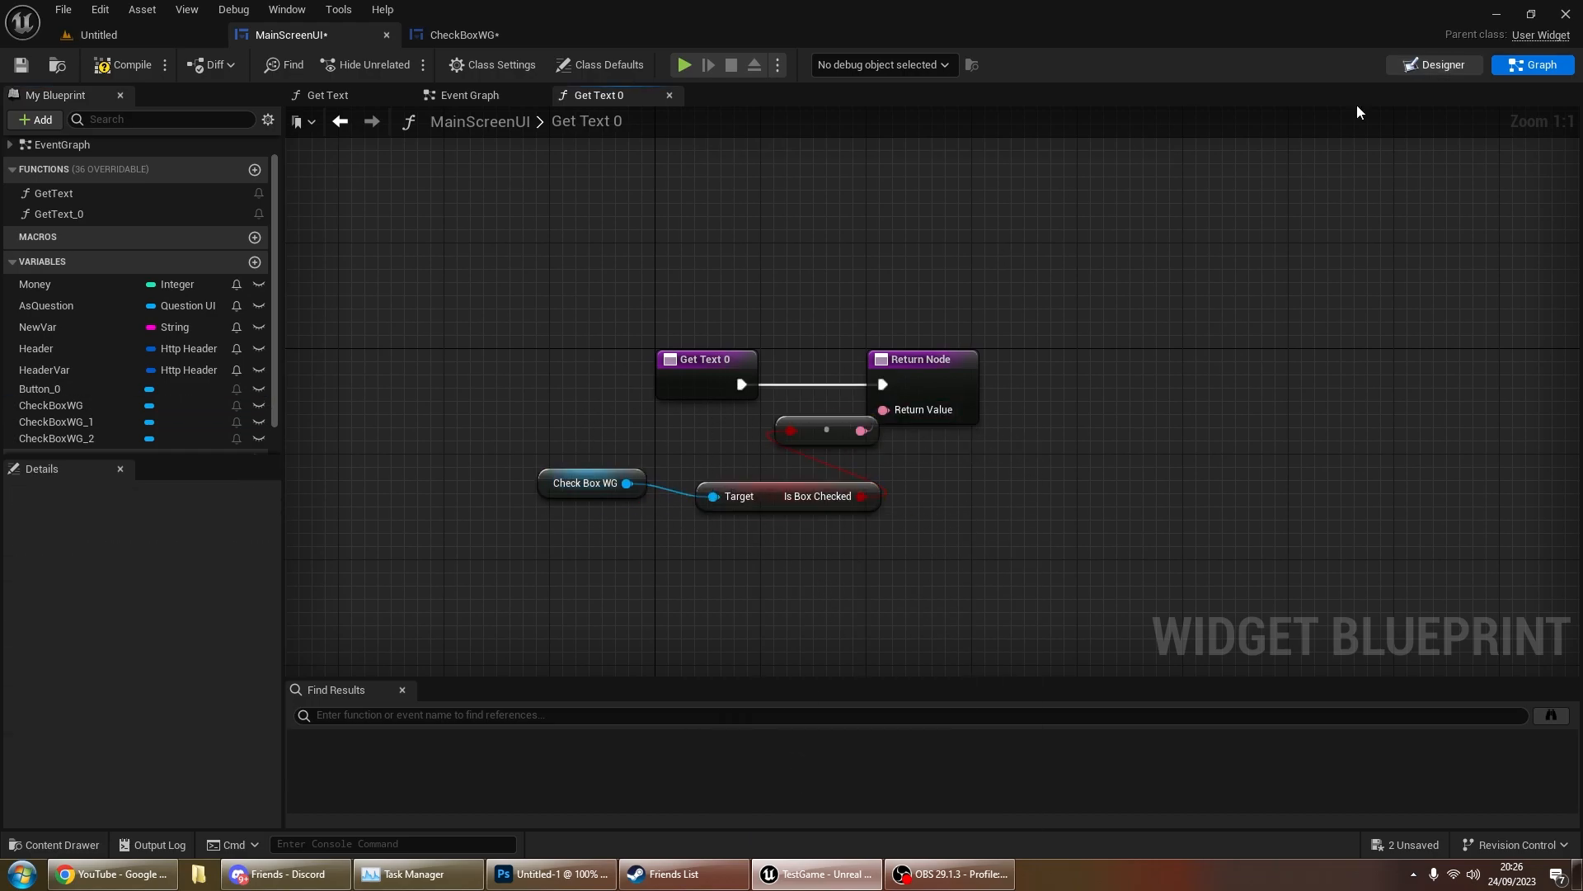
Step: Bind the second label's text to a new function that returns CheckBoxWG_1's Is Box Checked value
{"action": "left_click", "coordinate": [1420, 64]}
{"action": "left_click", "coordinate": [464, 339]}
{"action": "left_click", "coordinate": [1495, 403]}
{"action": "left_click", "coordinate": [1517, 446]}
{"action": "right_click_drag", "start_coordinate": [793, 488], "coordinate": [874, 422]}
{"action": "key", "text": "ctrl+v"}
{"action": "left_click_drag", "start_coordinate": [1013, 406], "coordinate": [974, 419]}
{"action": "left_click_drag", "start_coordinate": [954, 421], "coordinate": [1083, 363]}
{"action": "left_click_drag", "start_coordinate": [62, 426], "coordinate": [518, 471]}
{"action": "left_click_drag", "start_coordinate": [108, 447], "coordinate": [567, 459]}
{"action": "left_click", "coordinate": [610, 492]}
{"action": "left_click_drag", "start_coordinate": [664, 473], "coordinate": [831, 498]}
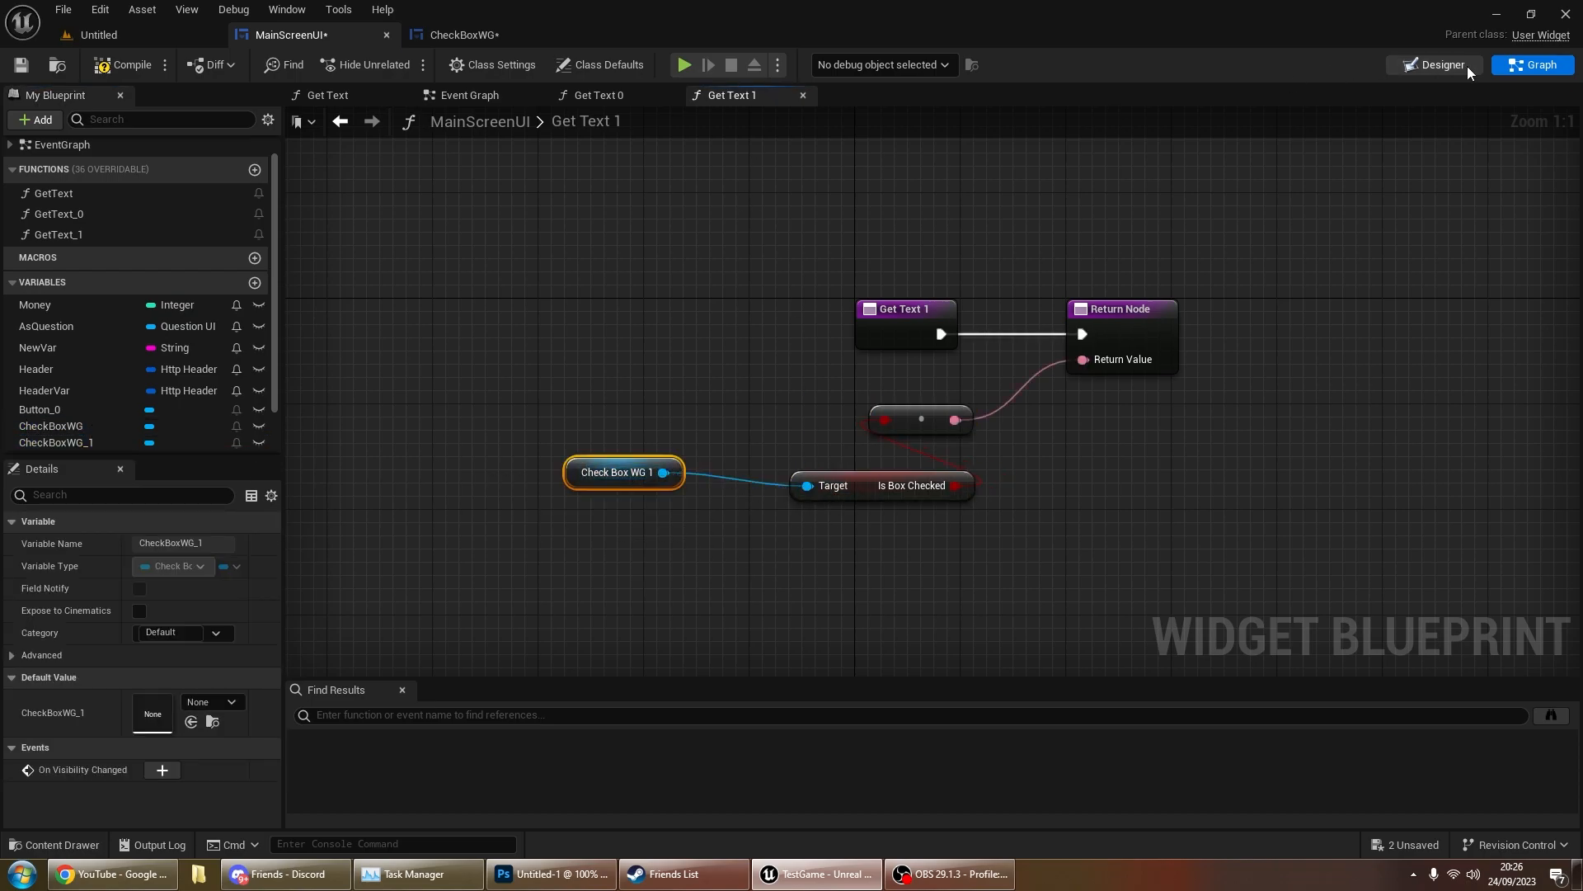
Step: Bind the third label's text to a new function that returns CheckBoxWG_2's Is Box Checked value, and compile
{"action": "left_click", "coordinate": [1467, 69]}
{"action": "left_click", "coordinate": [463, 356]}
{"action": "left_click", "coordinate": [1499, 402]}
{"action": "left_click", "coordinate": [1528, 452]}
{"action": "right_click_drag", "start_coordinate": [656, 521], "coordinate": [849, 447]}
{"action": "key", "text": "ctrl+v"}
{"action": "left_click_drag", "start_coordinate": [970, 428], "coordinate": [1189, 345]}
{"action": "scroll", "coordinate": [99, 413], "scroll_direction": "down", "scroll_amount": 3}
{"action": "left_click_drag", "start_coordinate": [82, 428], "coordinate": [821, 498]}
{"action": "left_click", "coordinate": [114, 67]}
Step: Play the level and toggle each check box to compare its state with the label beside it
{"action": "left_click", "coordinate": [100, 37]}
{"action": "left_click", "coordinate": [403, 65]}
{"action": "left_click", "coordinate": [136, 208]}
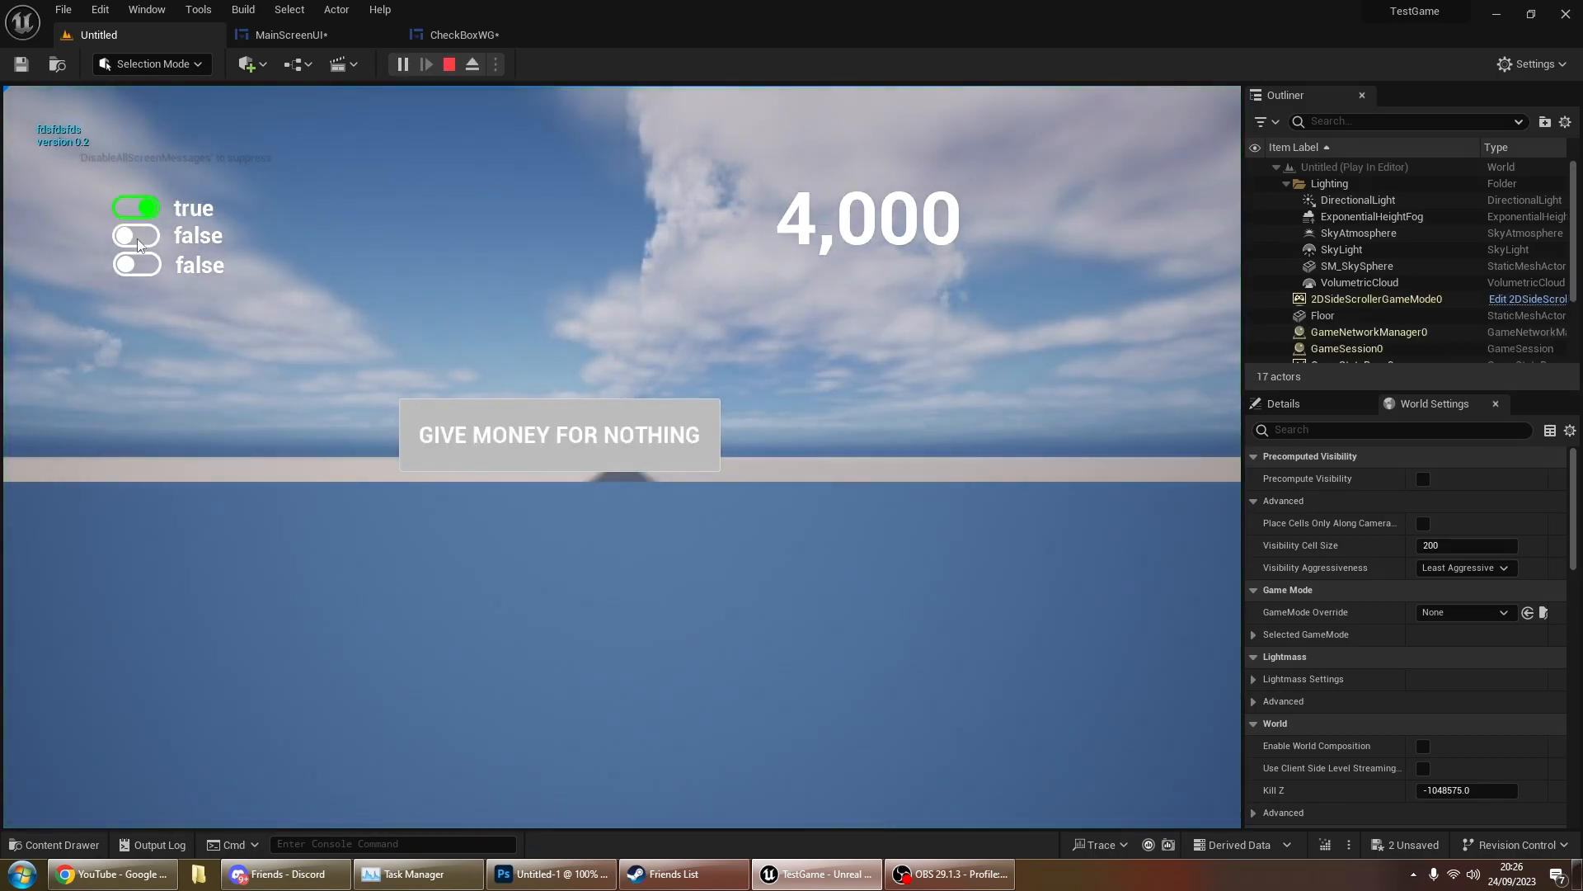
{"action": "left_click", "coordinate": [146, 265]}
{"action": "left_click", "coordinate": [145, 265]}
{"action": "left_click", "coordinate": [155, 234]}
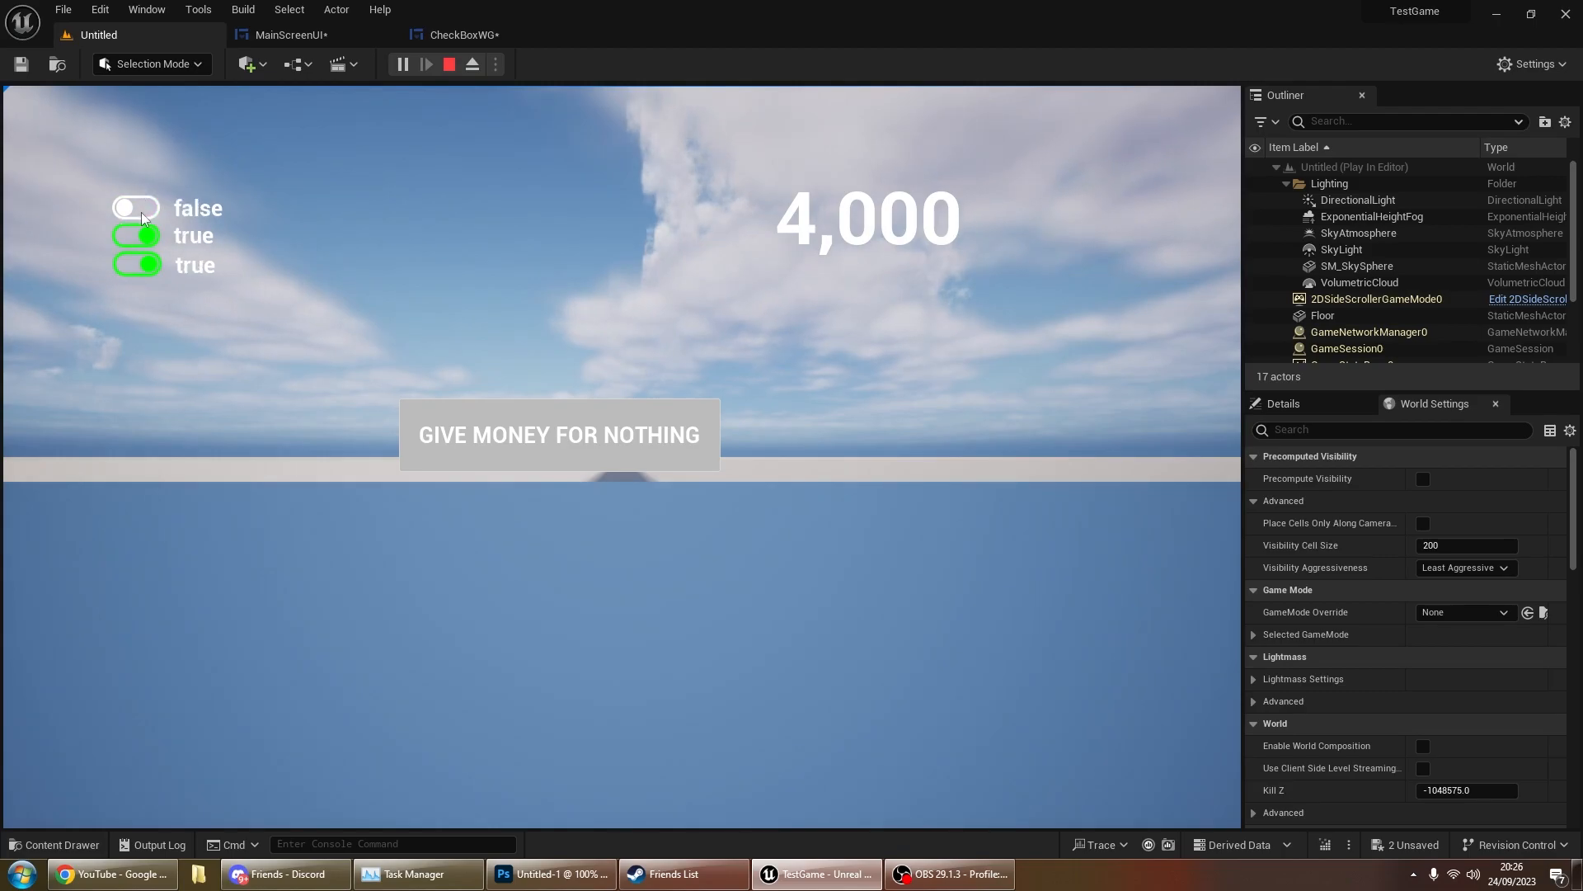
{"action": "left_click", "coordinate": [130, 213]}
{"action": "left_click", "coordinate": [137, 236]}
{"action": "left_click", "coordinate": [142, 264]}
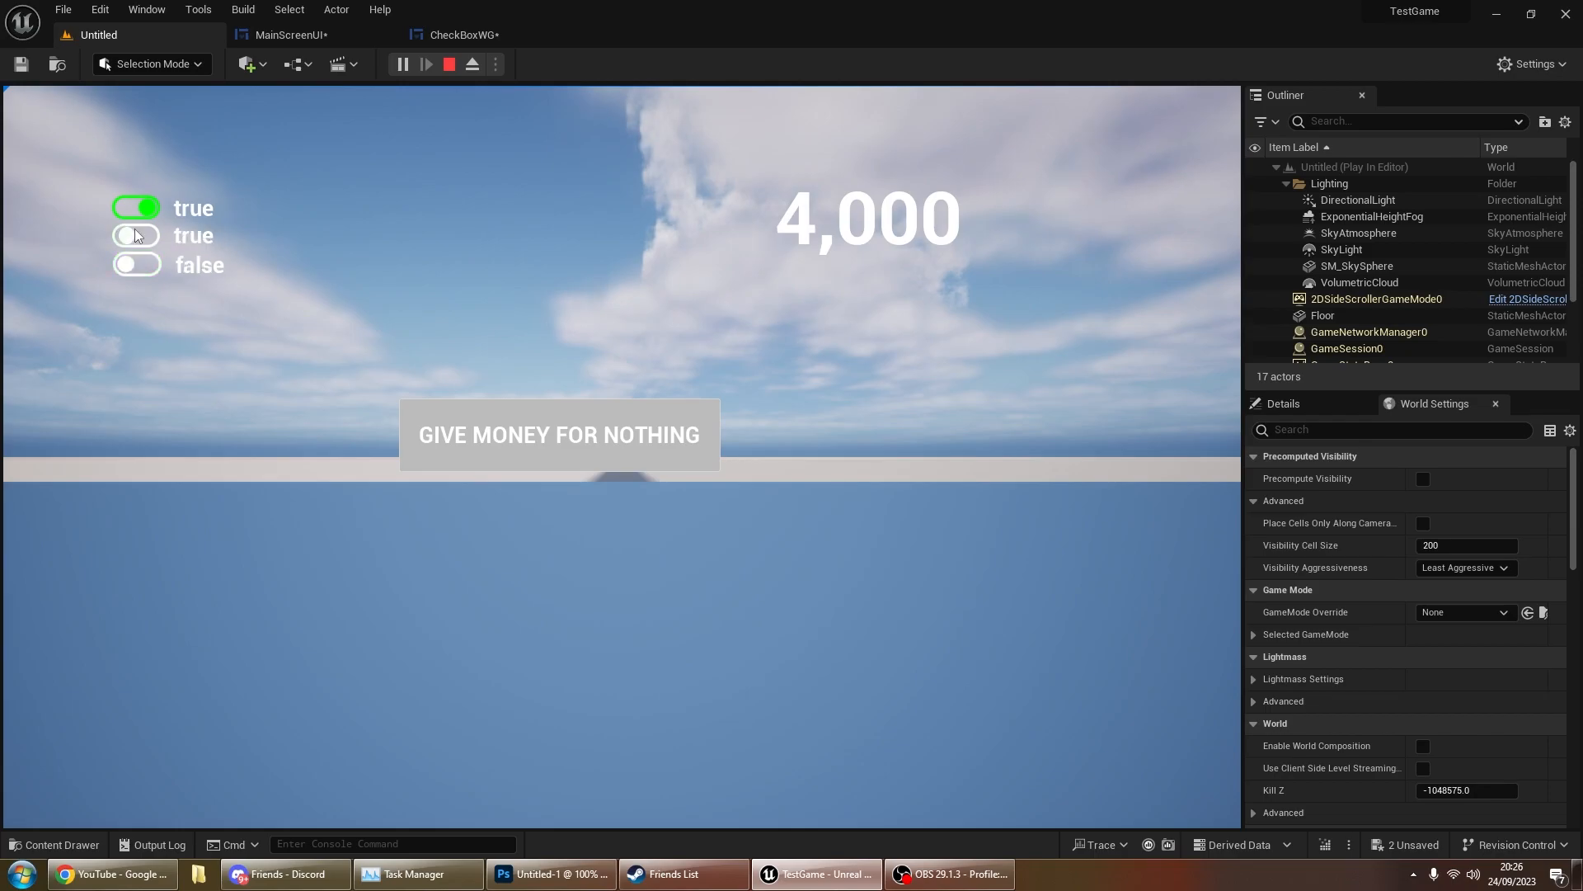